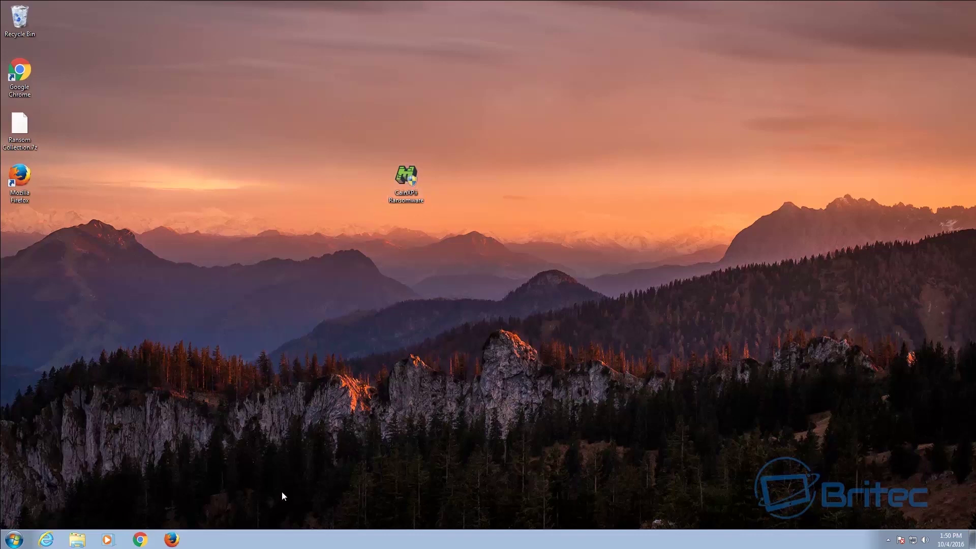
- Launch the CainXPii Ransomware sample from its desktop icon
double_click(407, 174)
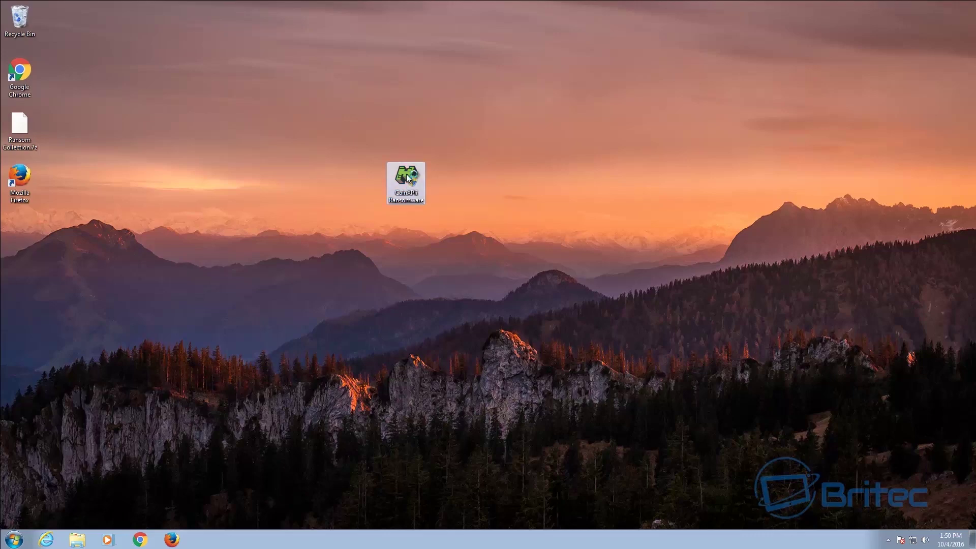
- Approve the UAC prompt, then continue past the unhandled-exception error to the ransom screen
click(534, 290)
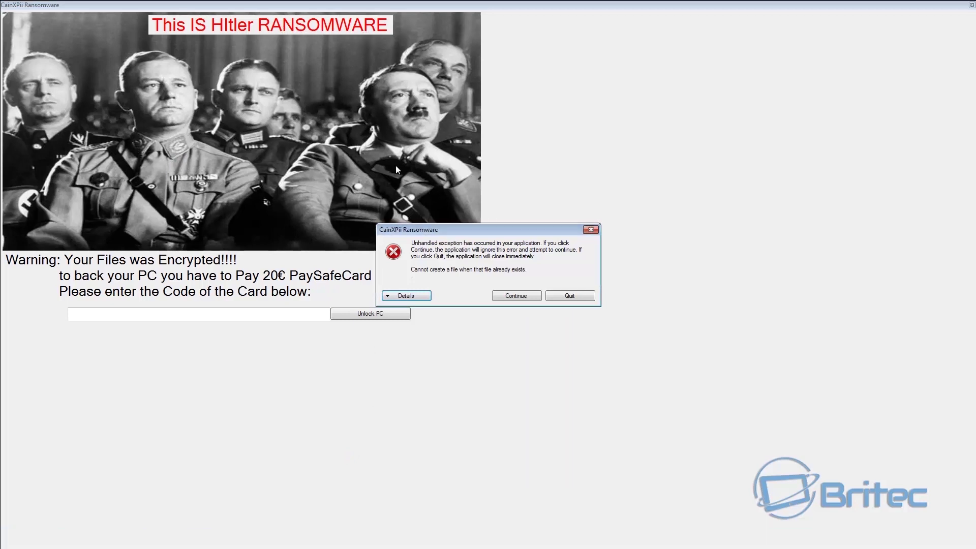
click(515, 296)
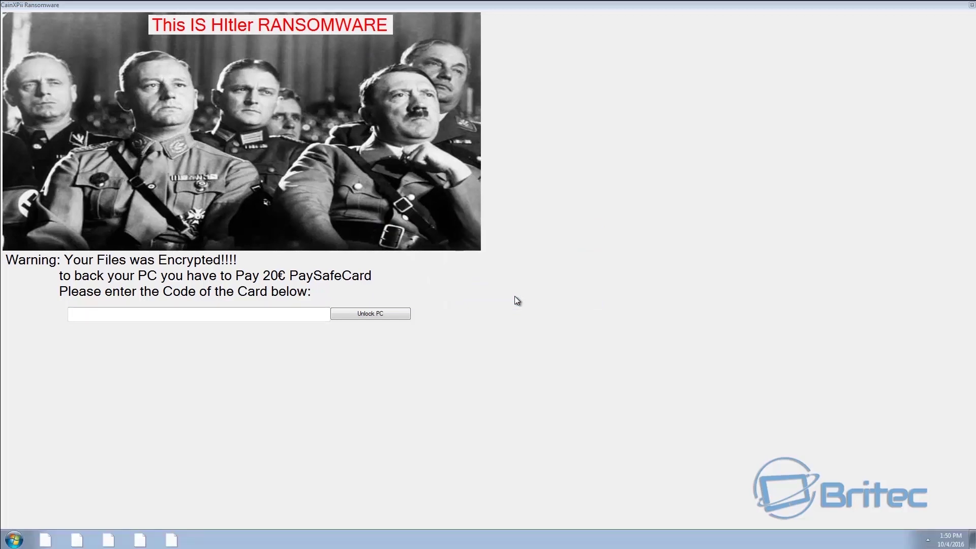
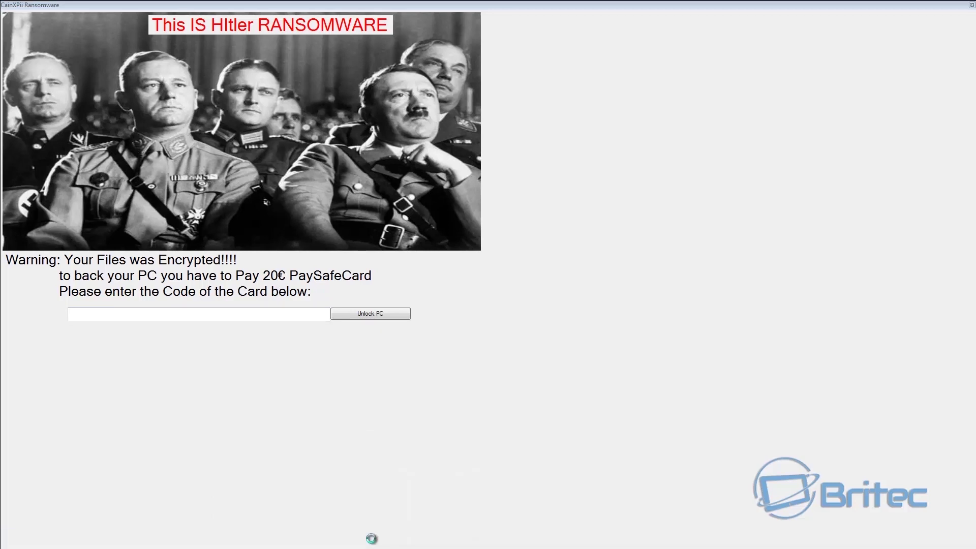
right_click(391, 538)
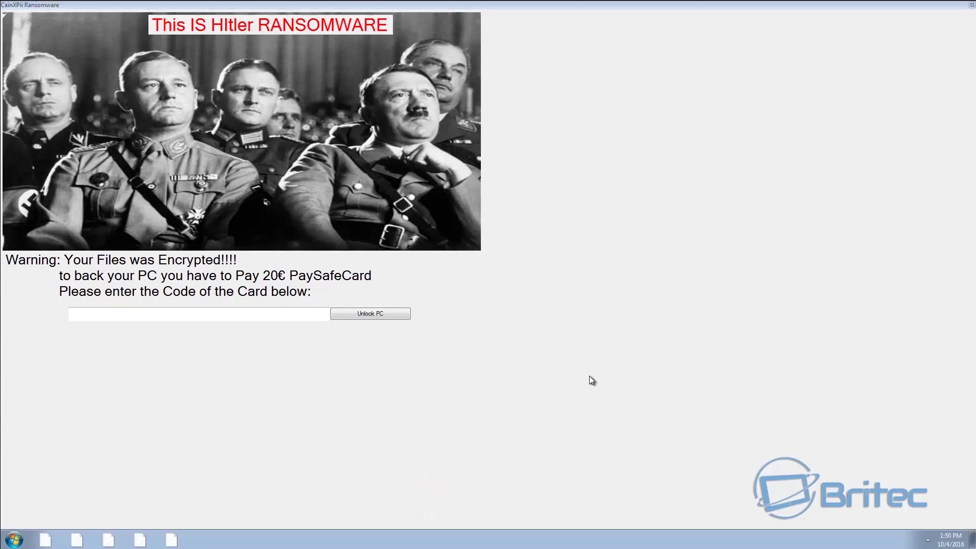
click(972, 5)
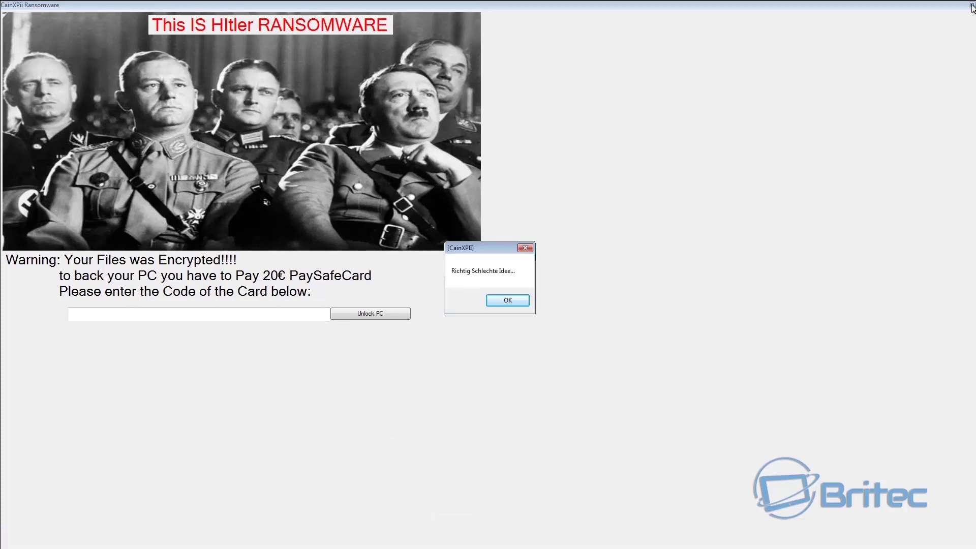
click(506, 301)
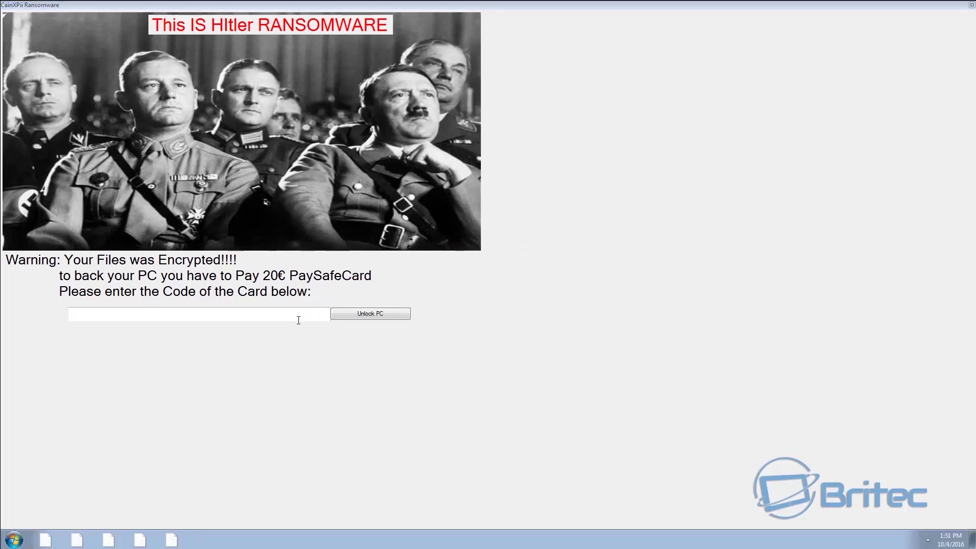
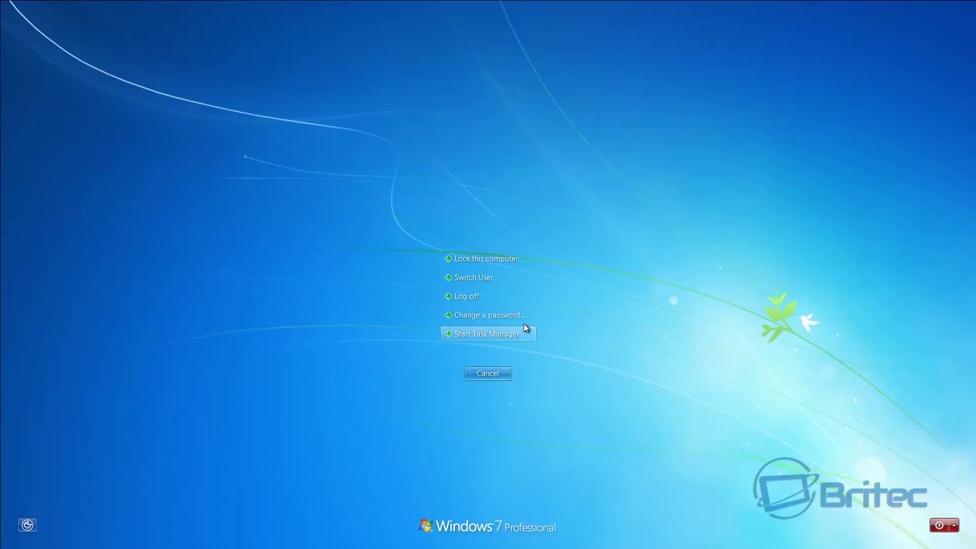
- Launch Task Manager from the security screen, showing an empty Processes list over the ransomware lock
click(490, 335)
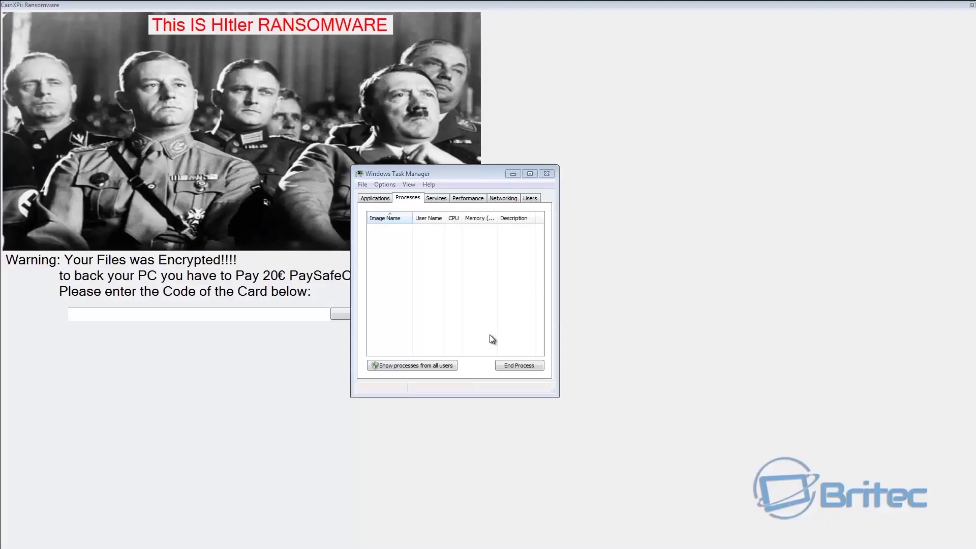
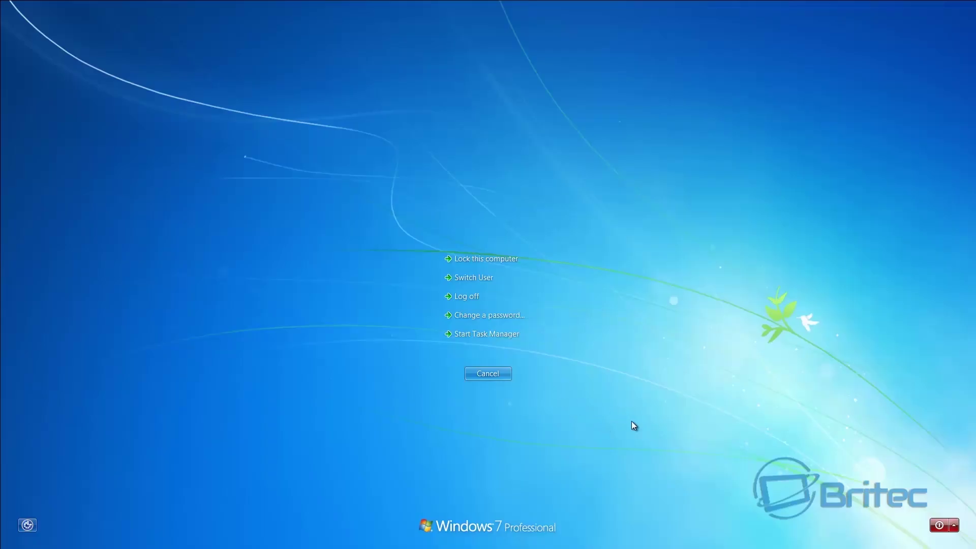
- Restart from the security screen, dismiss the ransomware warning, and force the restart with Yes
click(954, 526)
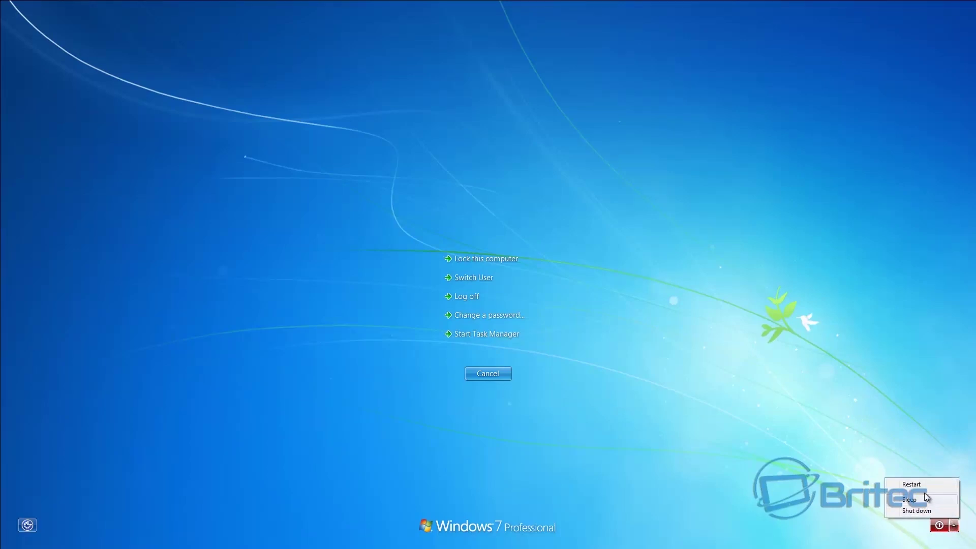
click(913, 484)
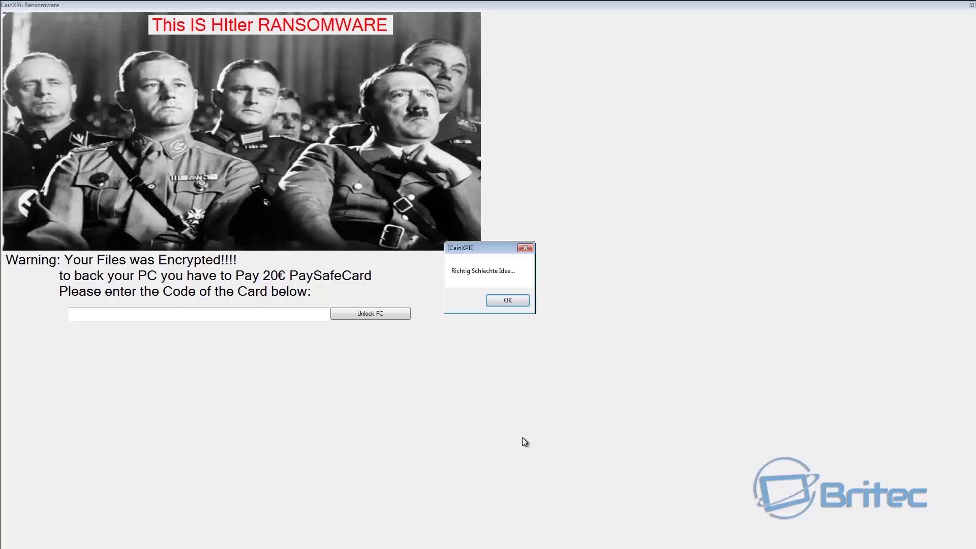
click(500, 301)
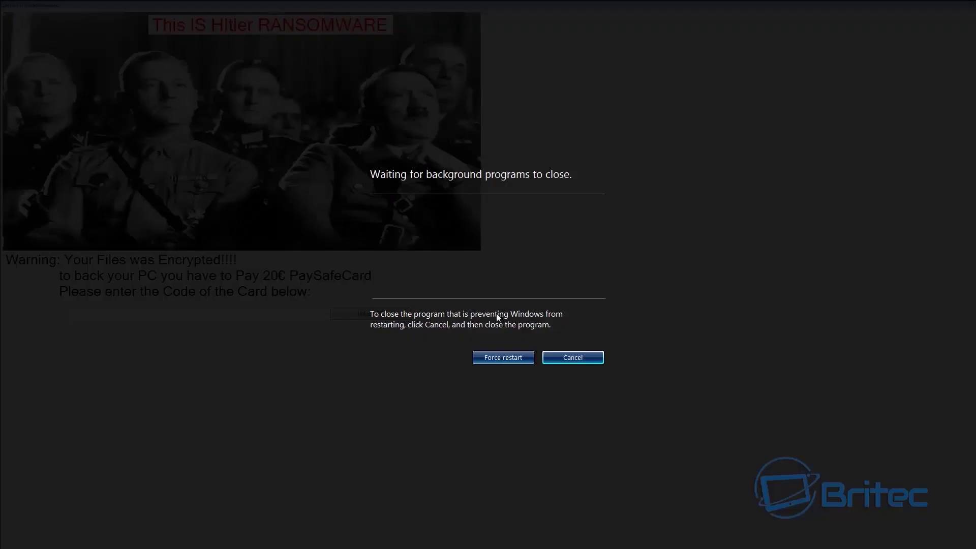
click(499, 359)
click(499, 359)
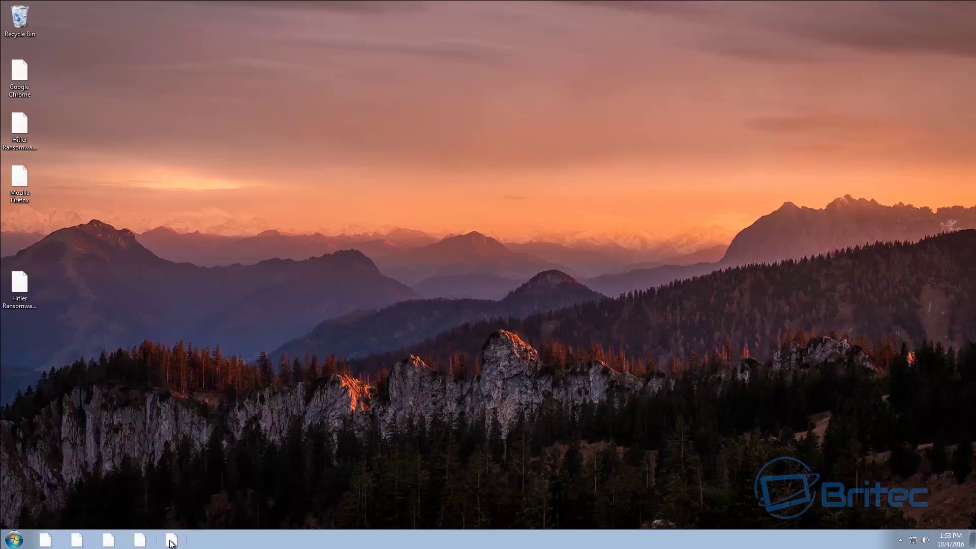
- Bring up the taskbar's context menu on the rebooted desktop to reach Start Task Manager
right_click(438, 538)
- Confirm Task Manager, Chrome and Firefox all fail to launch, dismissing each error
click(476, 502)
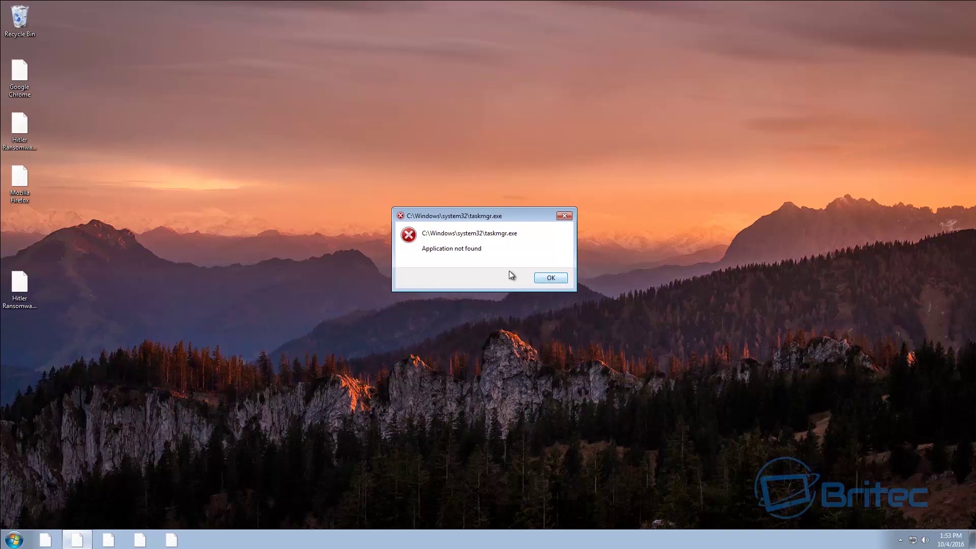
click(550, 279)
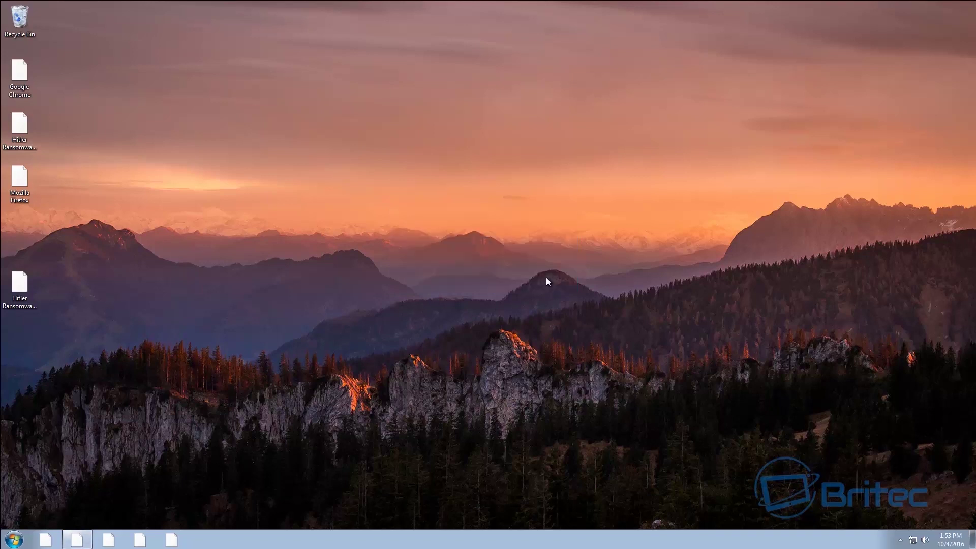
double_click(25, 73)
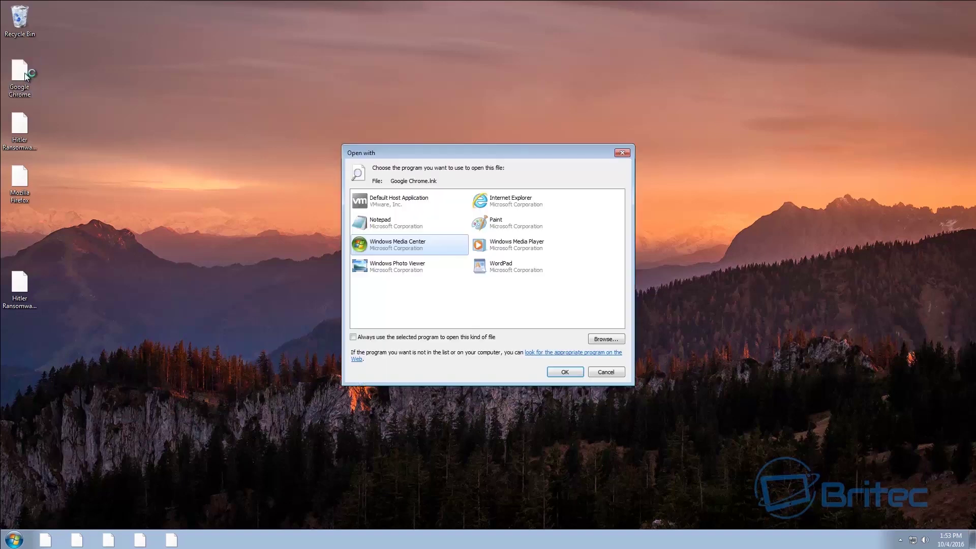
click(622, 153)
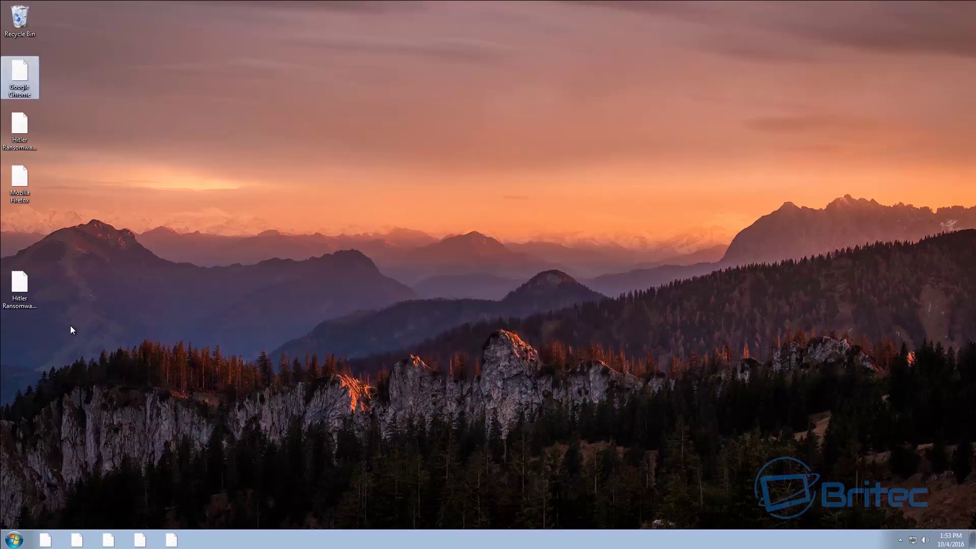
double_click(20, 168)
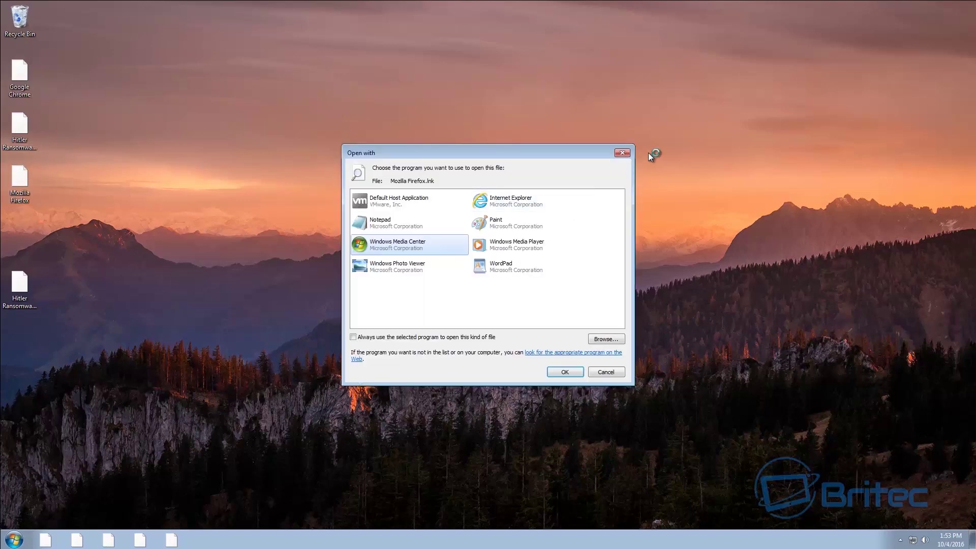
click(623, 152)
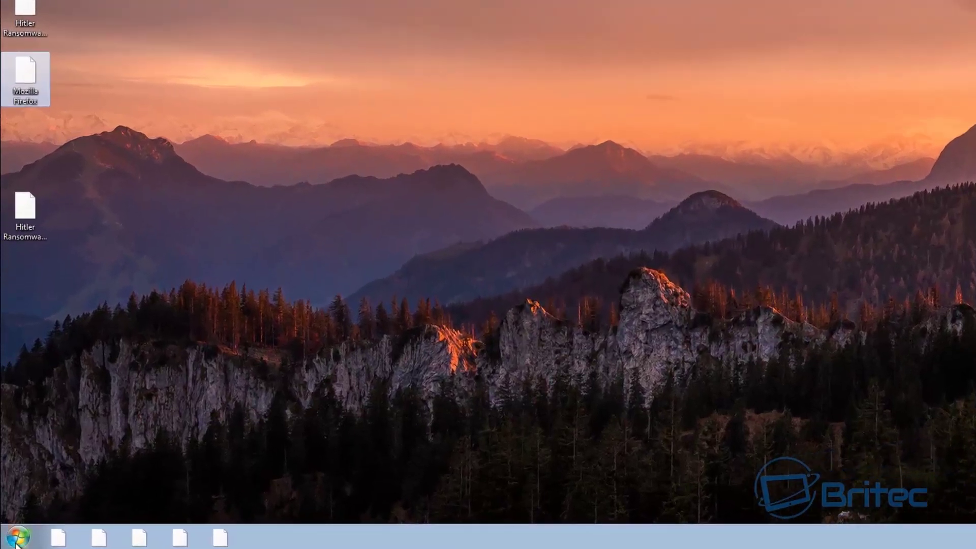
click(15, 541)
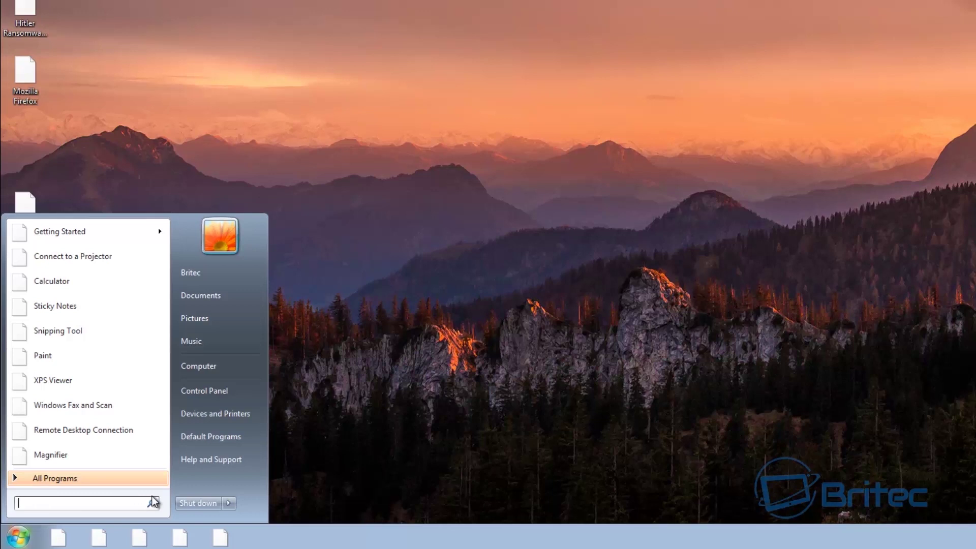
- Try running msconfig from Start search and dismiss its not-found error
text(msco)
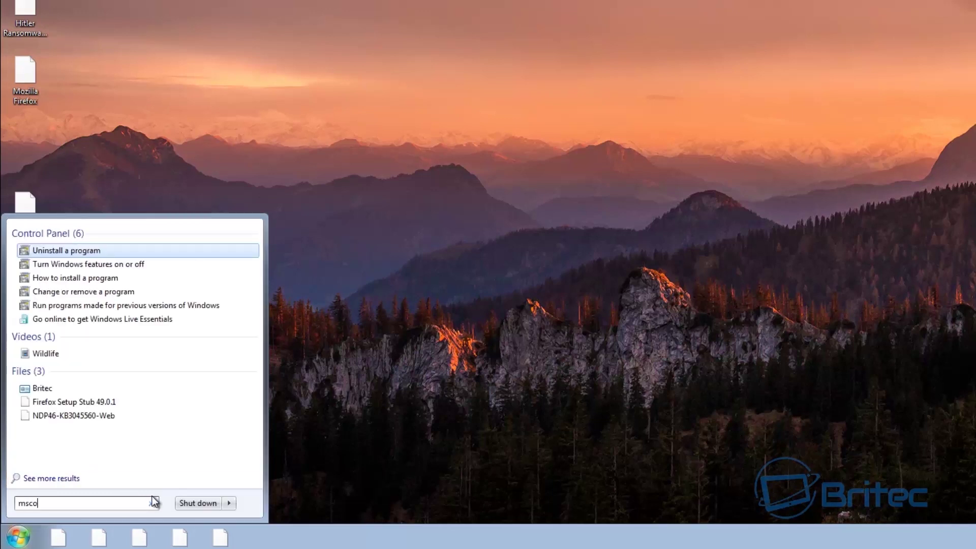
text(nfig)
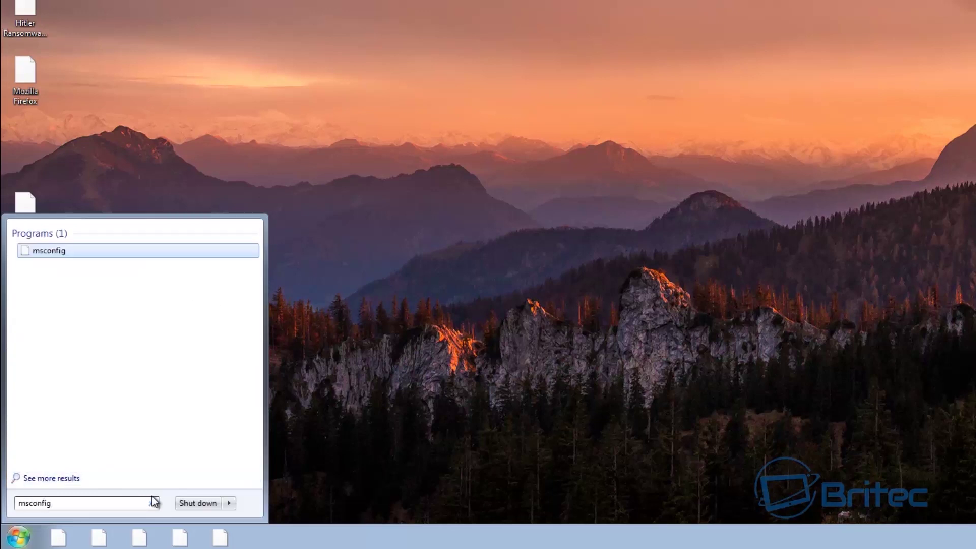
click(45, 252)
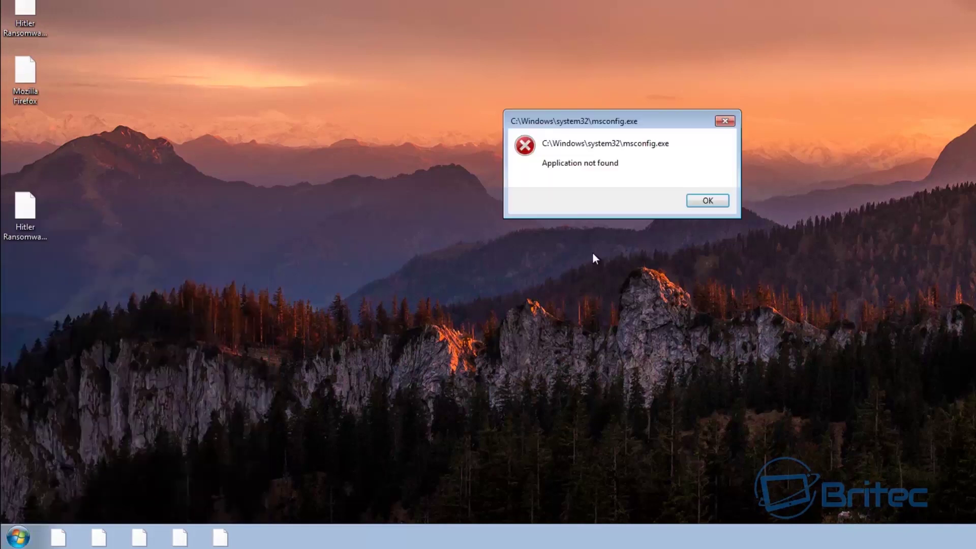
click(708, 201)
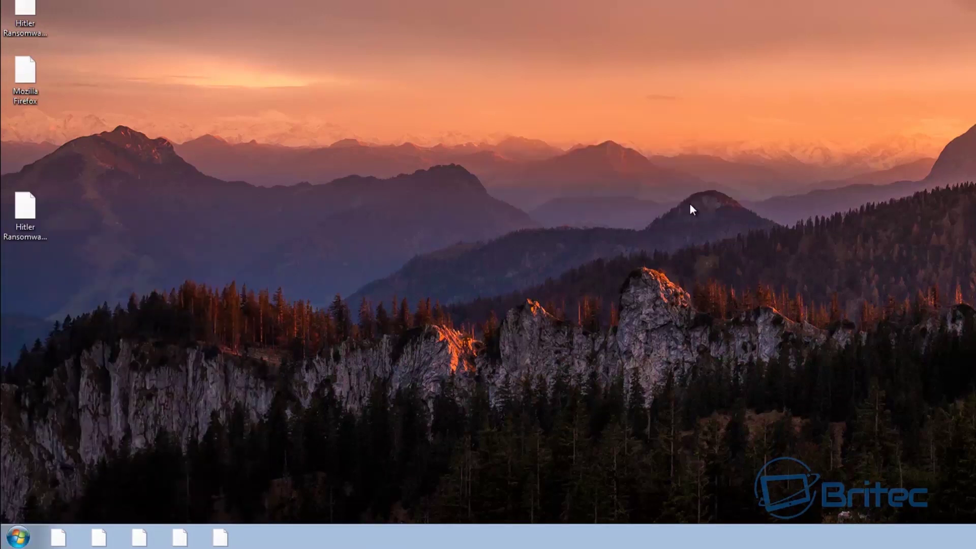
- Try running regedit, dismiss its not-found error, then open Computer from Start
click(18, 537)
text(regedit)
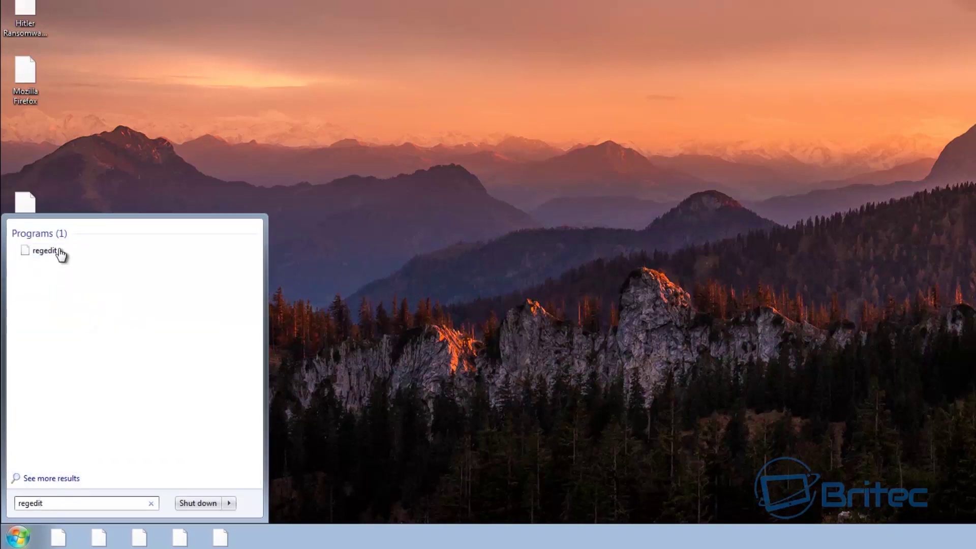
click(44, 251)
click(713, 203)
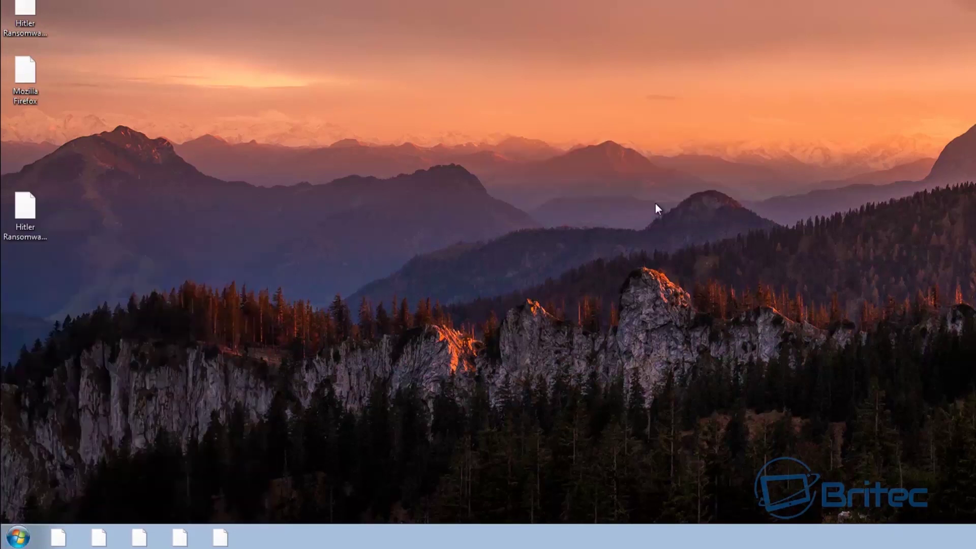
click(18, 536)
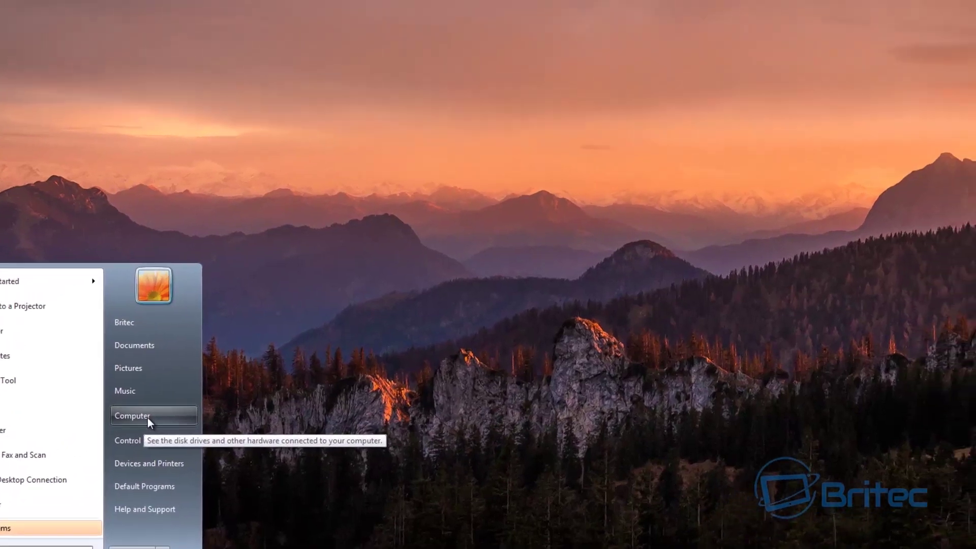
click(191, 381)
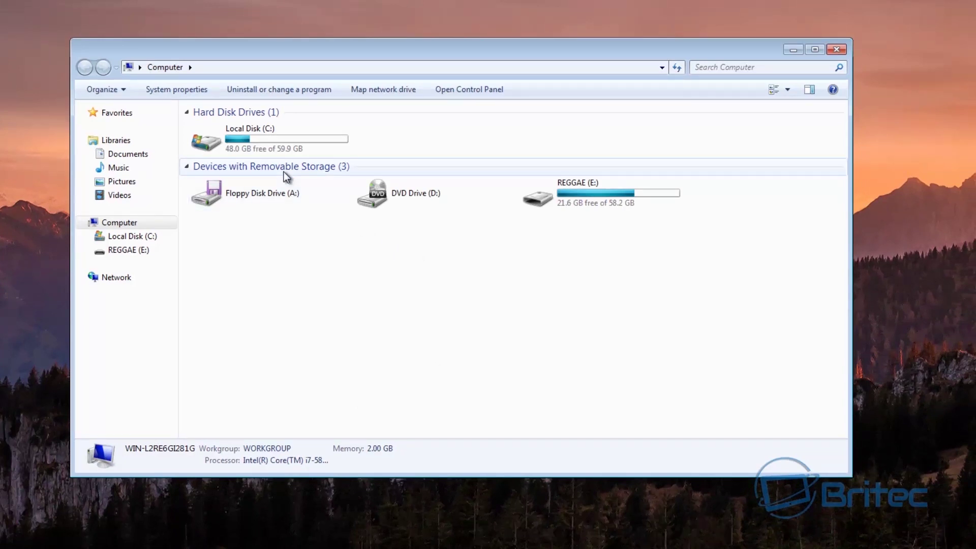
- Browse into C:\Windows and scroll through its 83 items, noting the plain EXE icons
double_click(260, 144)
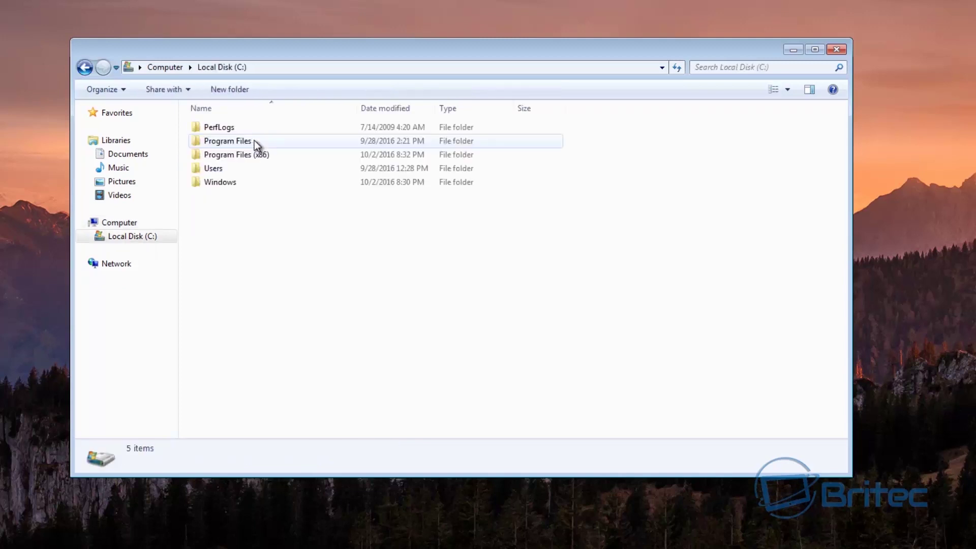
double_click(219, 183)
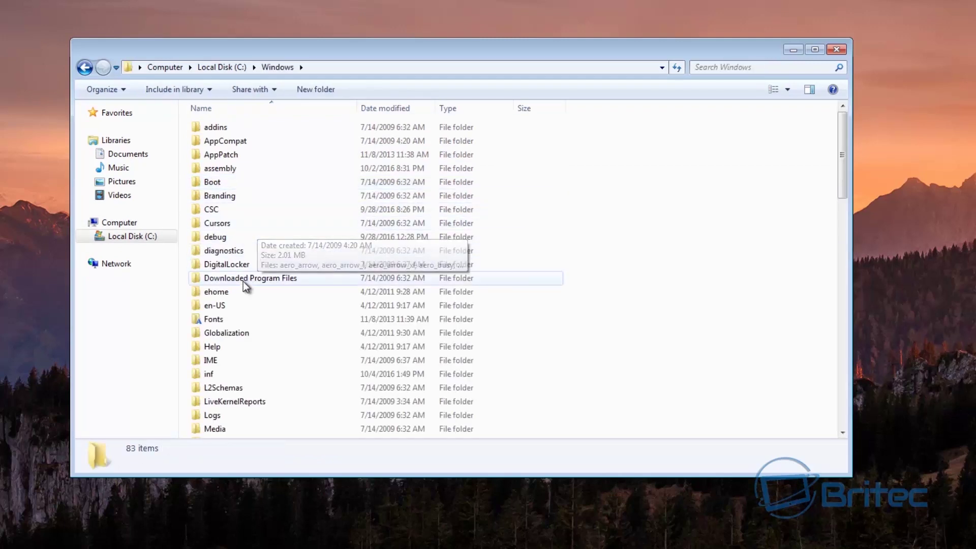
scroll(243, 285, down, 15)
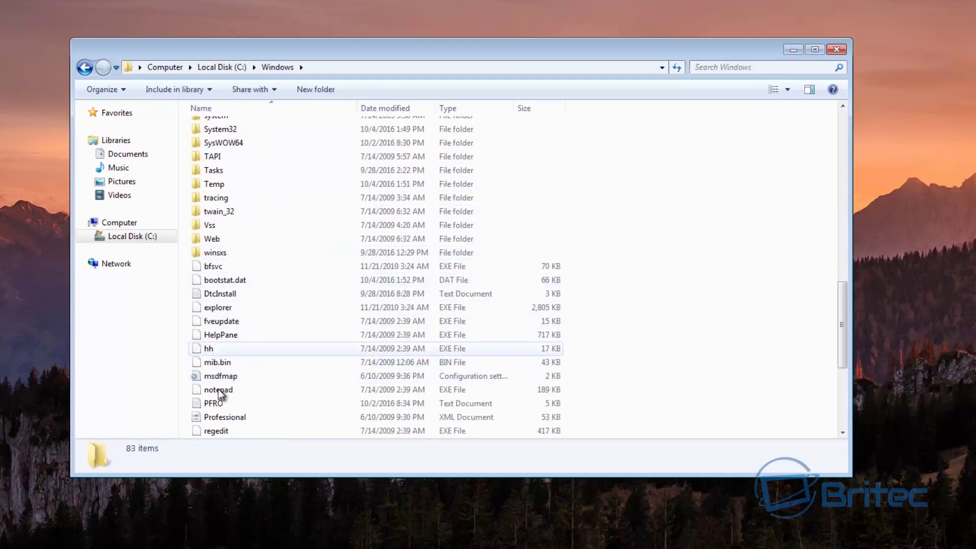
scroll(218, 395, down, 3)
scroll(236, 325, down, 2)
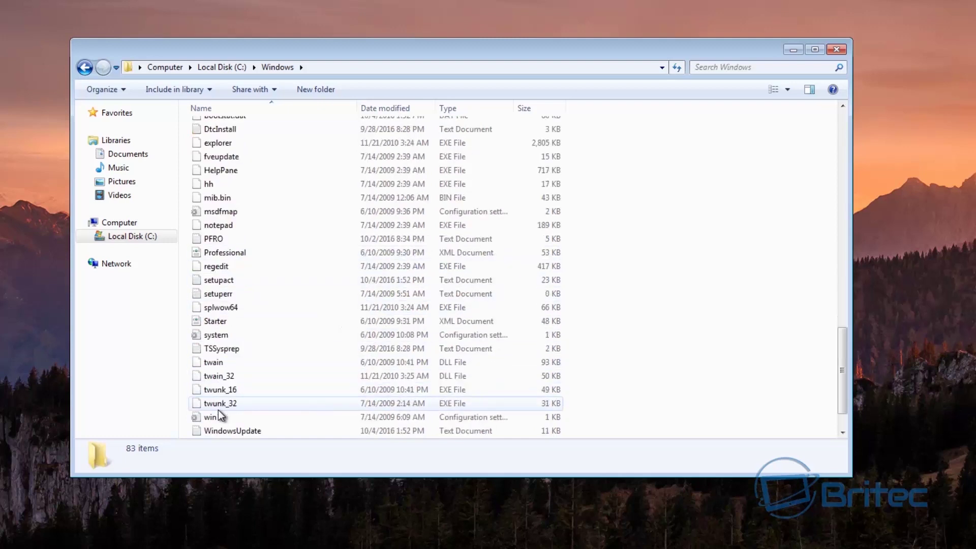
scroll(236, 320, up, 2)
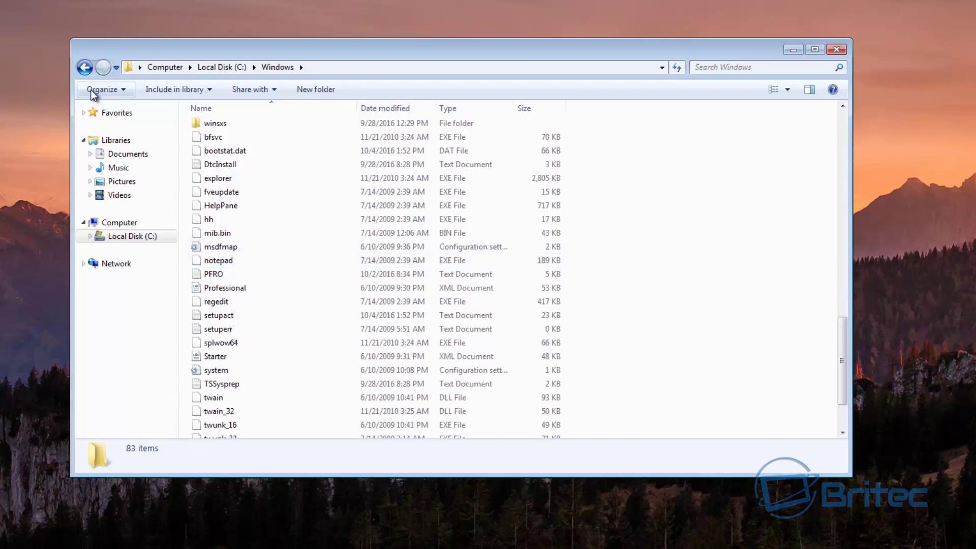
- Turn on hidden files and known extensions in Folder Options, exposing Google Chrome.lnk
click(115, 89)
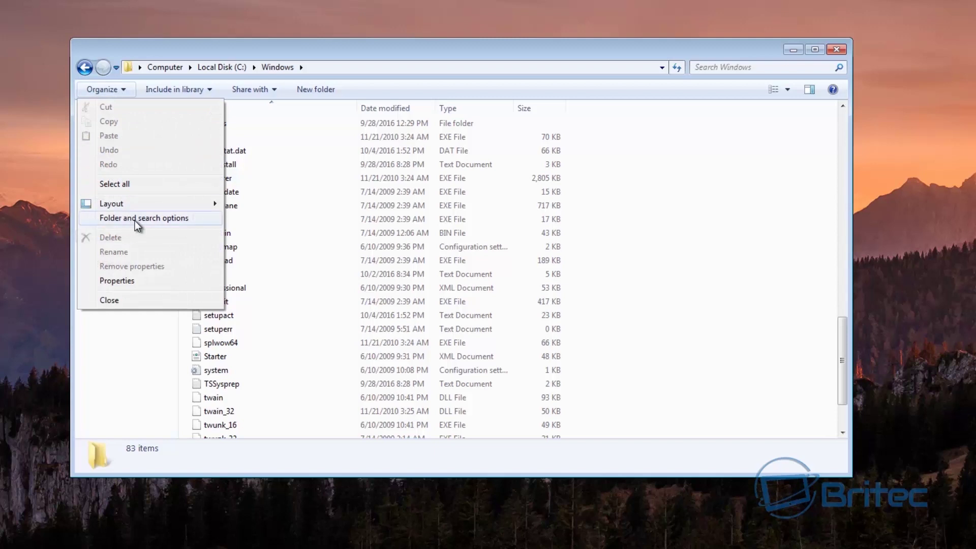
click(134, 220)
click(139, 123)
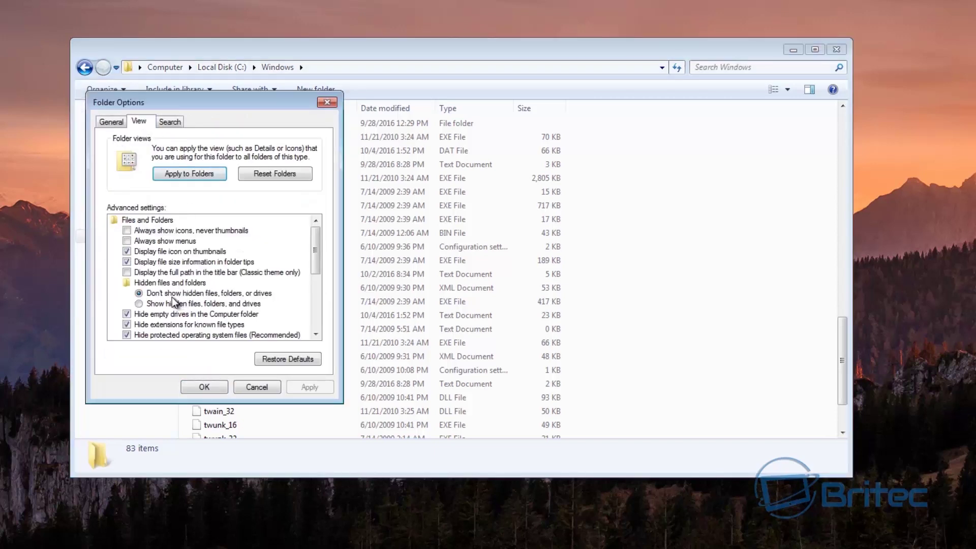
click(155, 304)
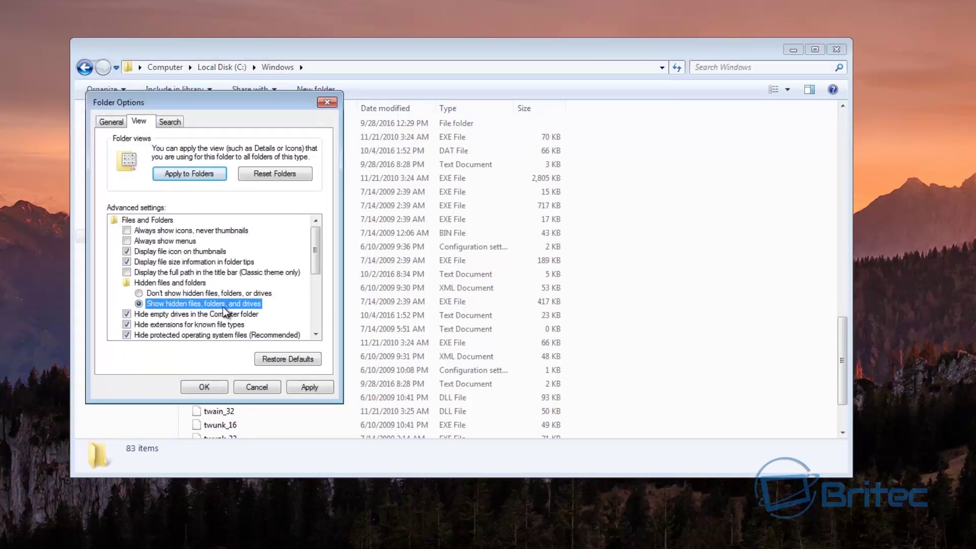
click(126, 325)
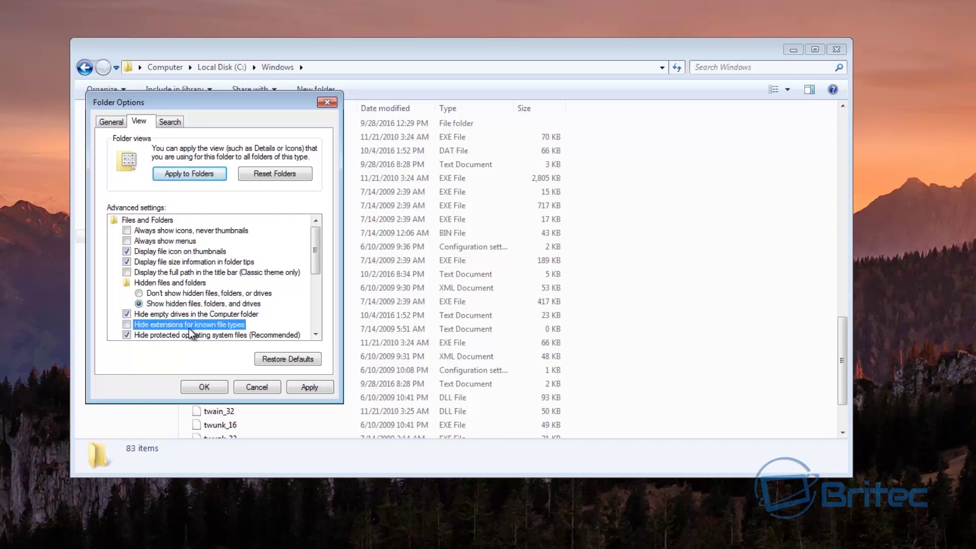
click(205, 387)
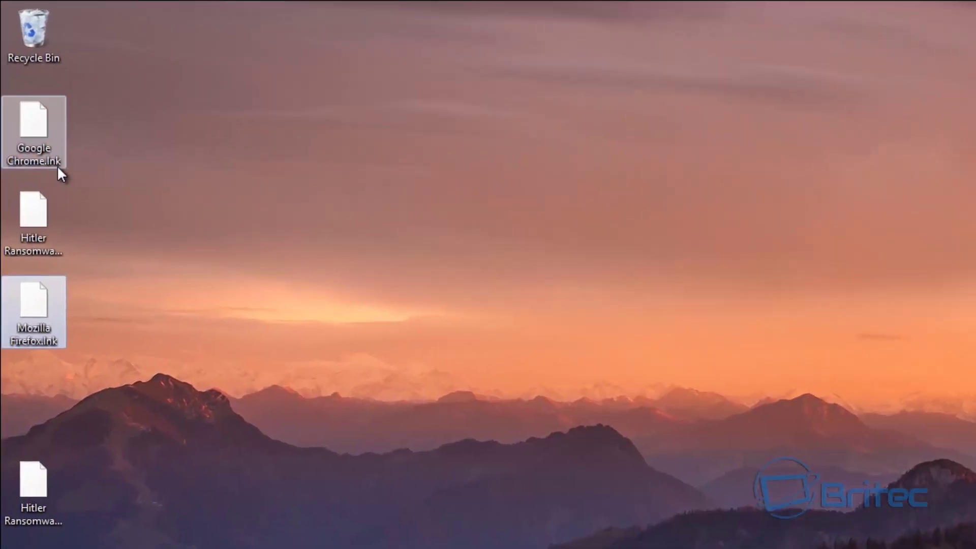
click(57, 164)
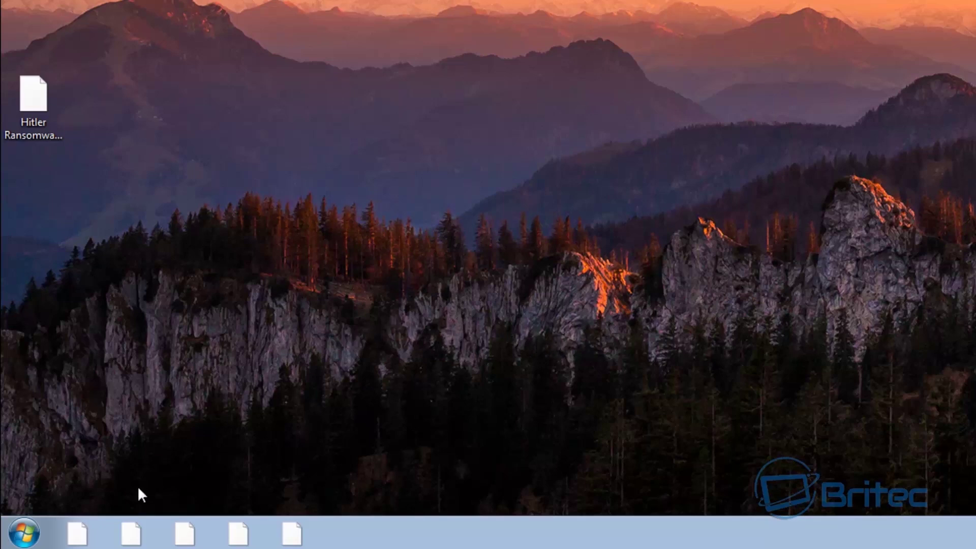
click(24, 533)
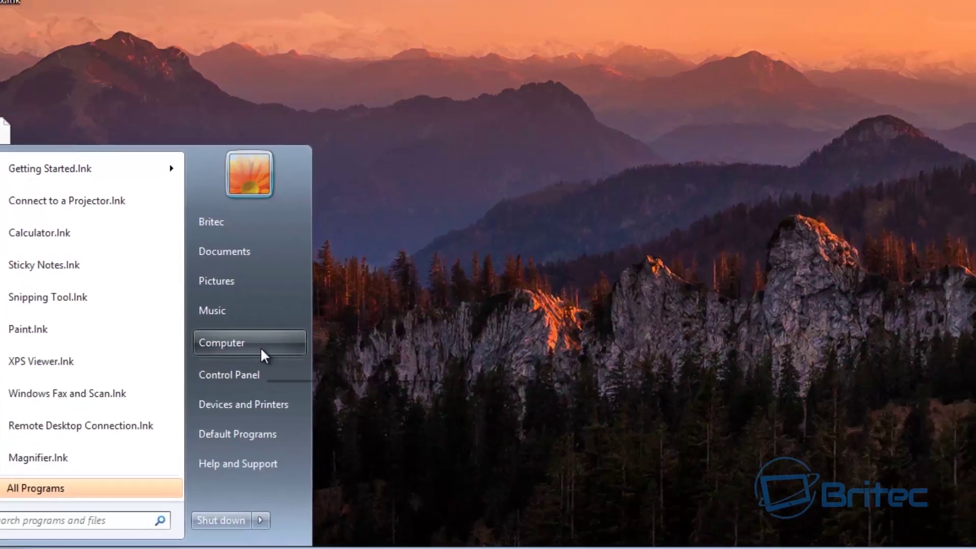
click(305, 309)
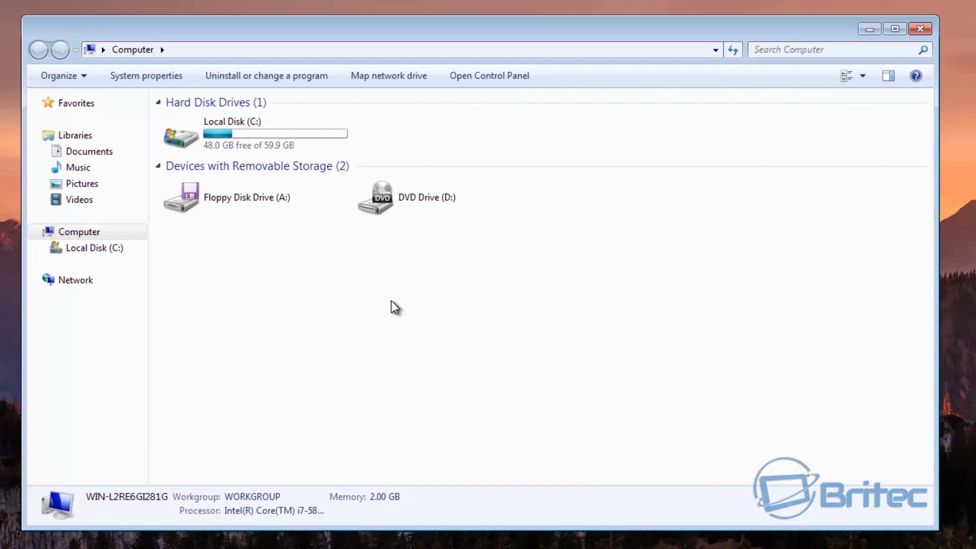
double_click(237, 137)
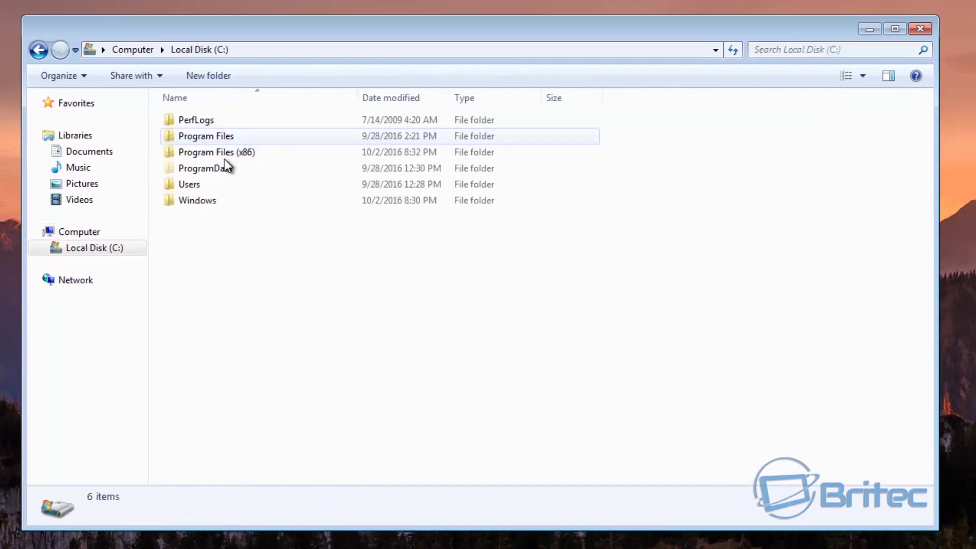
click(203, 200)
double_click(204, 203)
scroll(222, 442, down, 15)
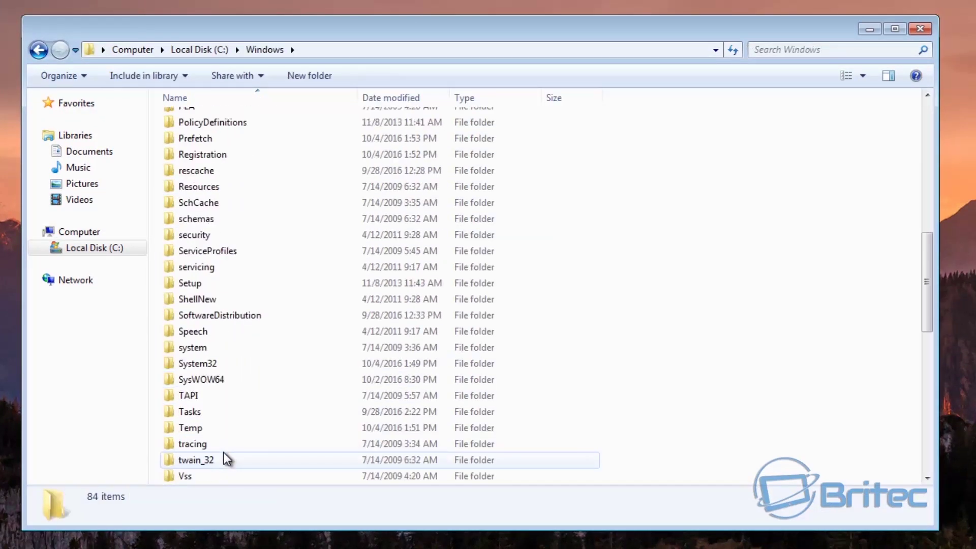
scroll(223, 452, down, 2)
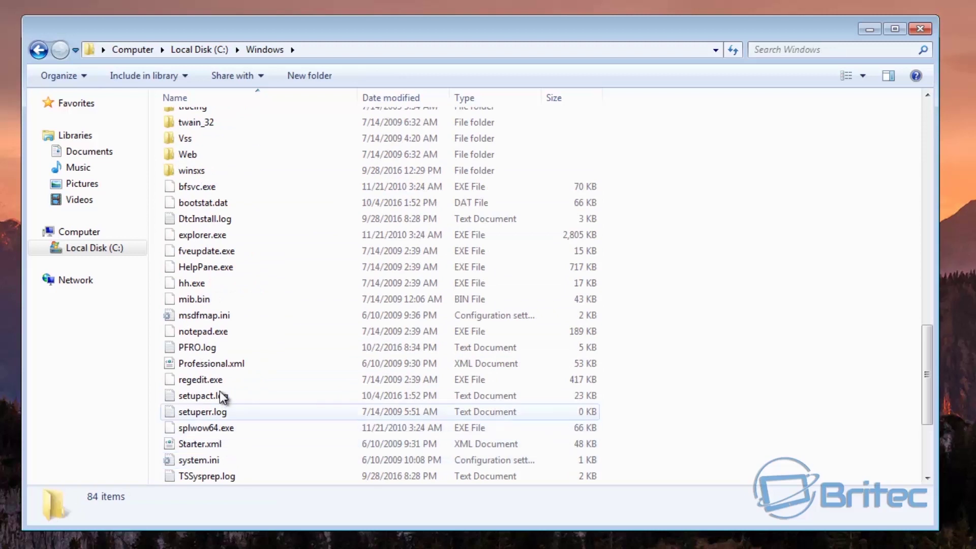
mouse_move(220, 336)
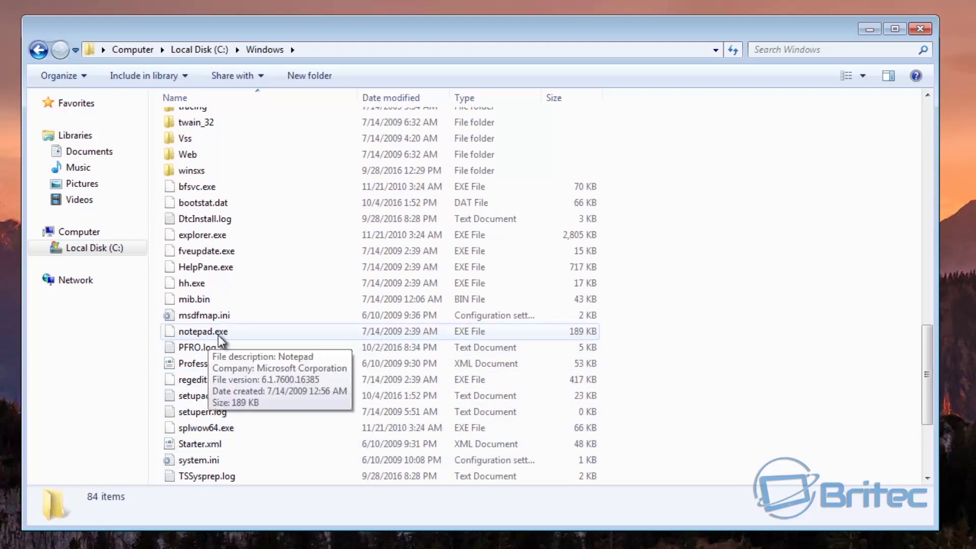
double_click(218, 334)
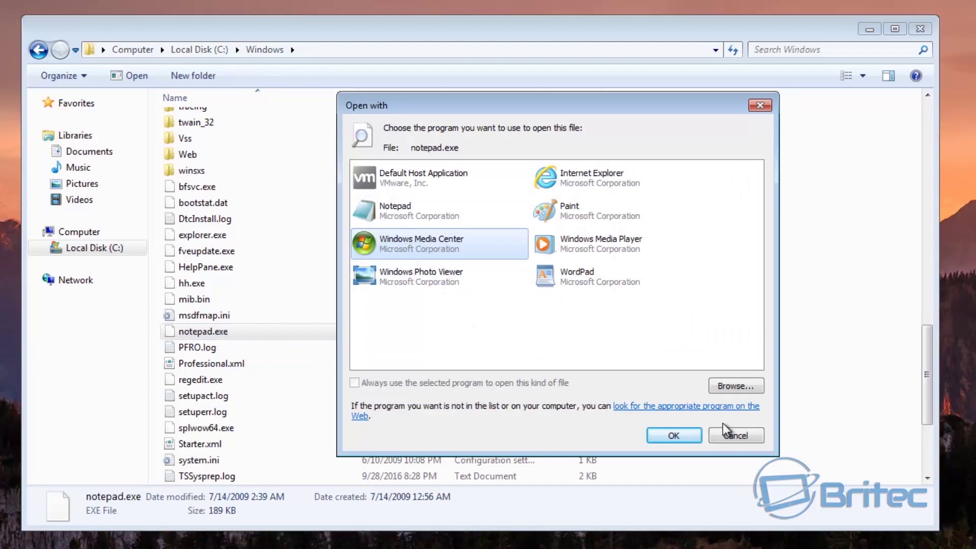
click(735, 436)
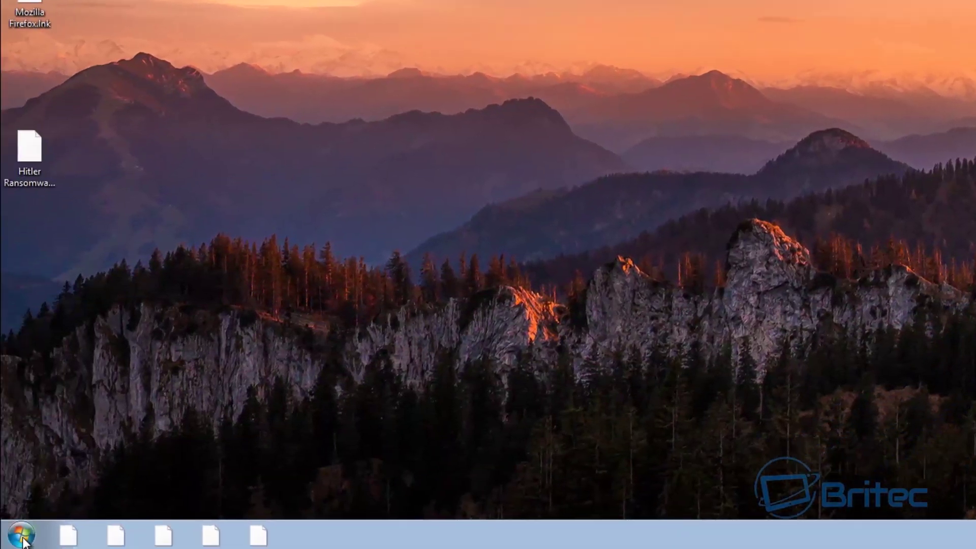
click(23, 540)
click(48, 495)
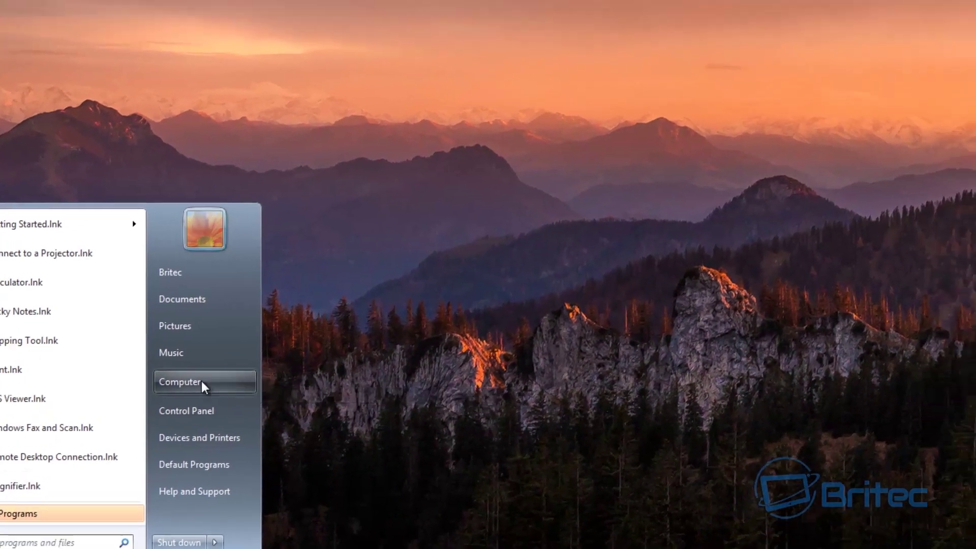
click(267, 334)
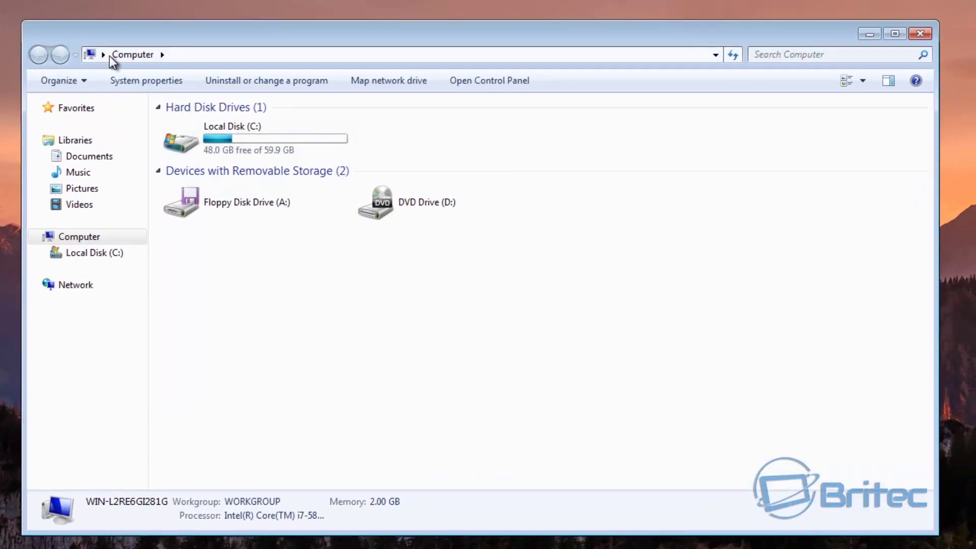
click(93, 54)
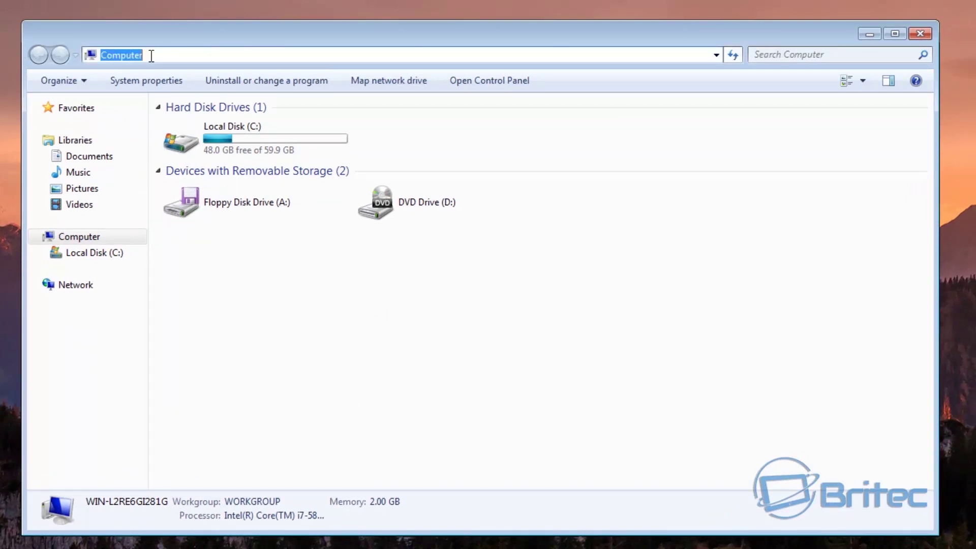
drag(159, 56, 92, 55)
key(BackSpace)
text(h)
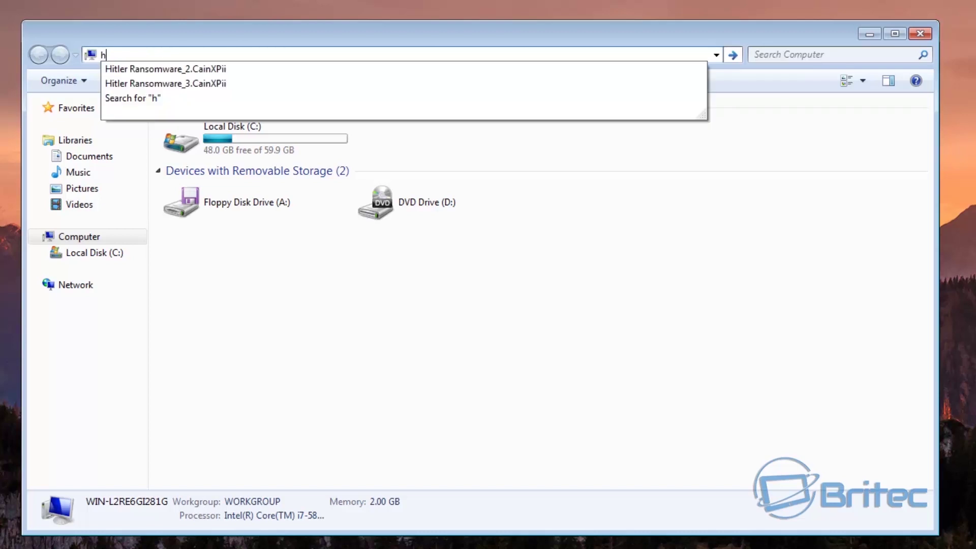
text(ttp://ww)
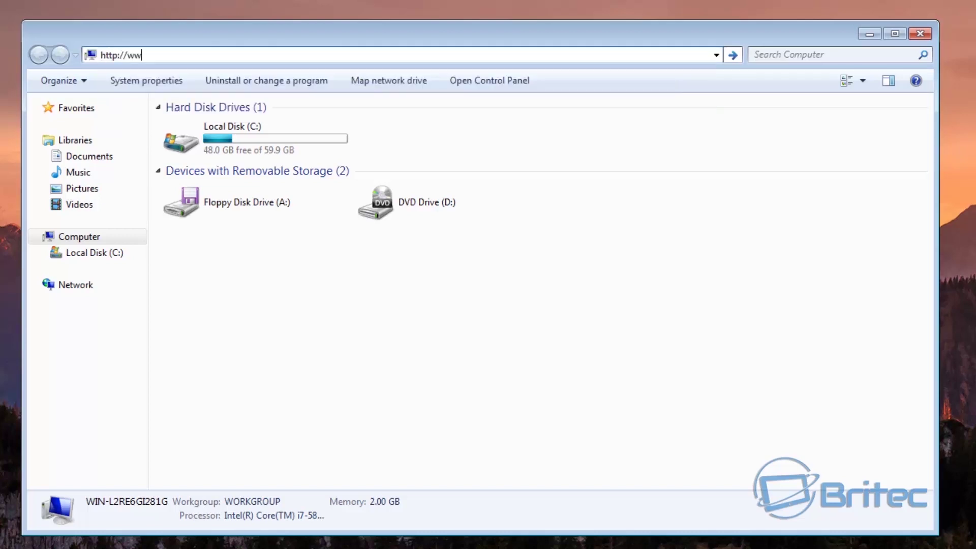
text(w.goo)
- Load Google in Firefox and close the leftover Computer window
key(Escape)
key(Escape)
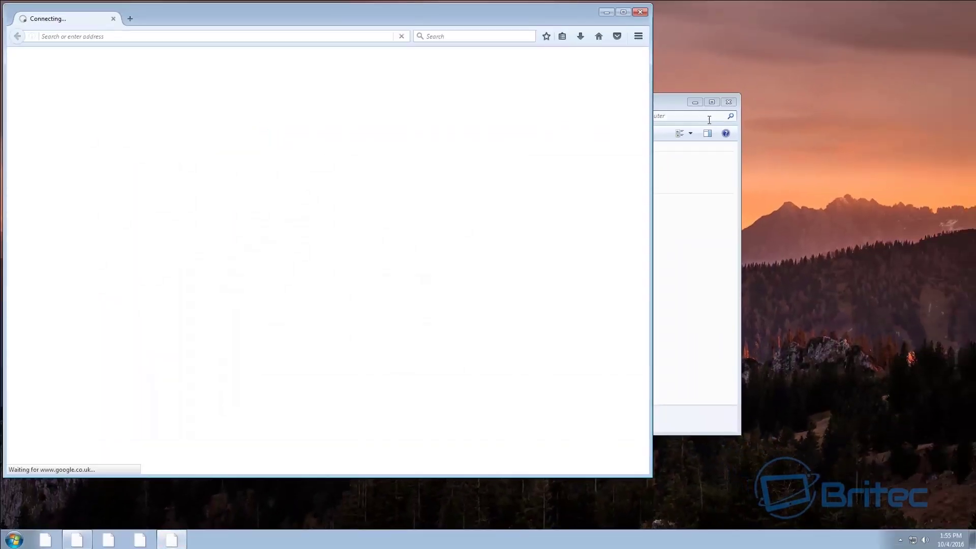
click(728, 103)
drag(341, 20, 445, 26)
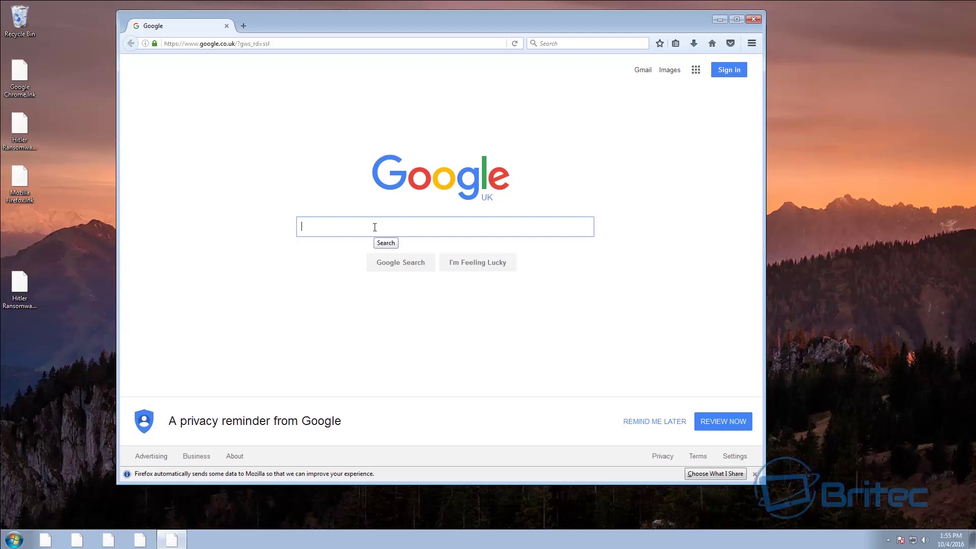
- Search Google for 'fix file association' and scroll through the results
text(fix)
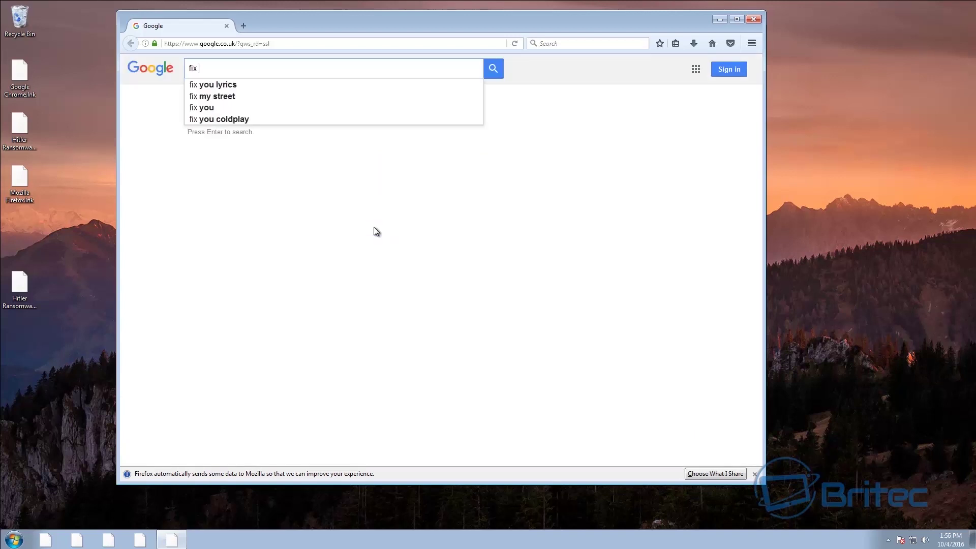
text( file )
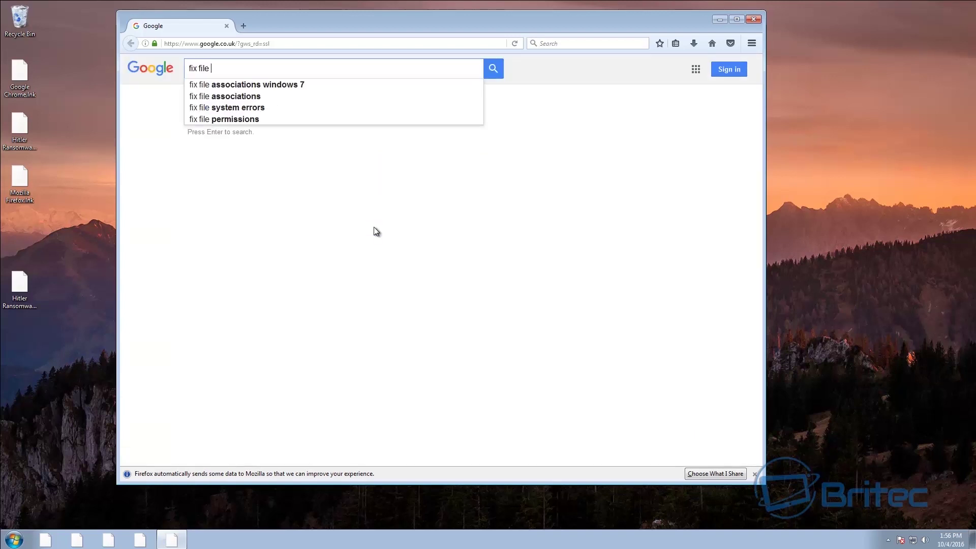
text(assoc)
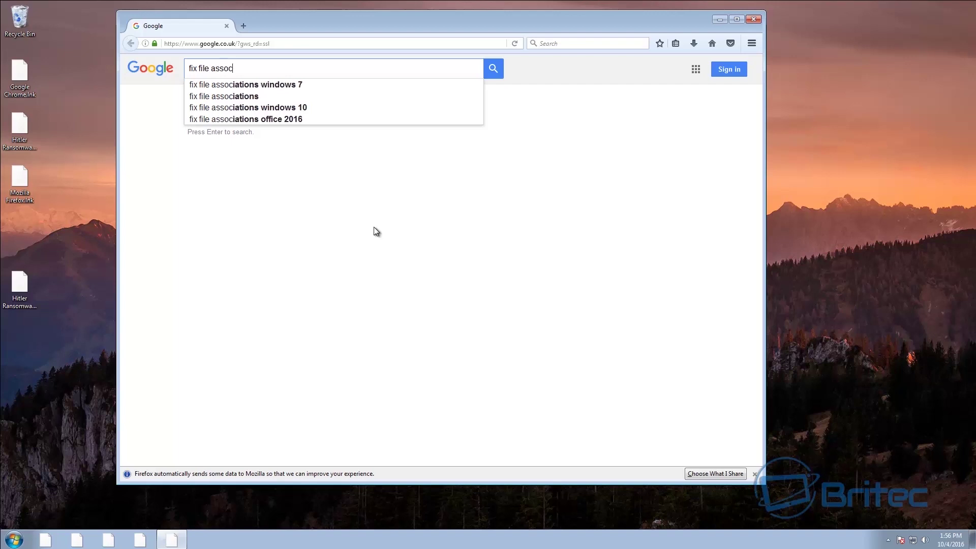
text(iation)
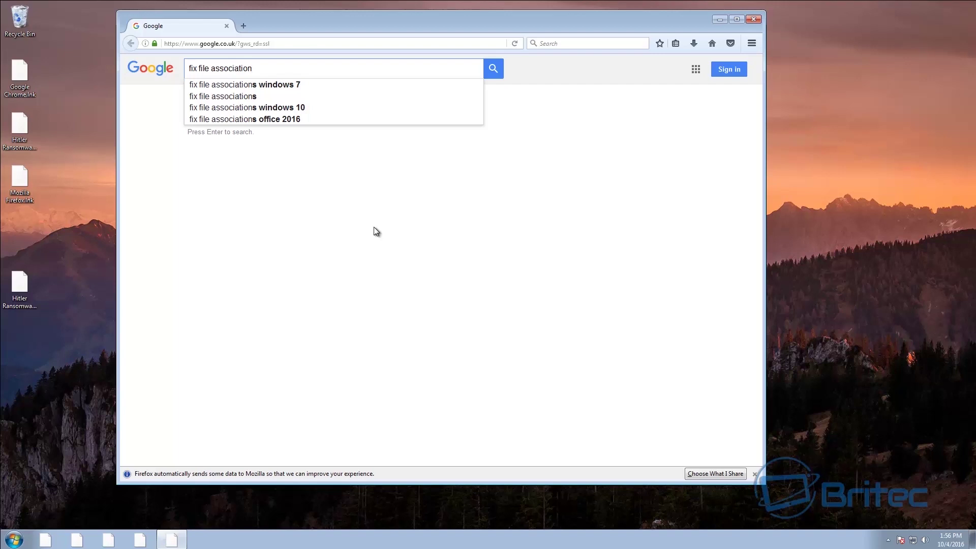
key(Return)
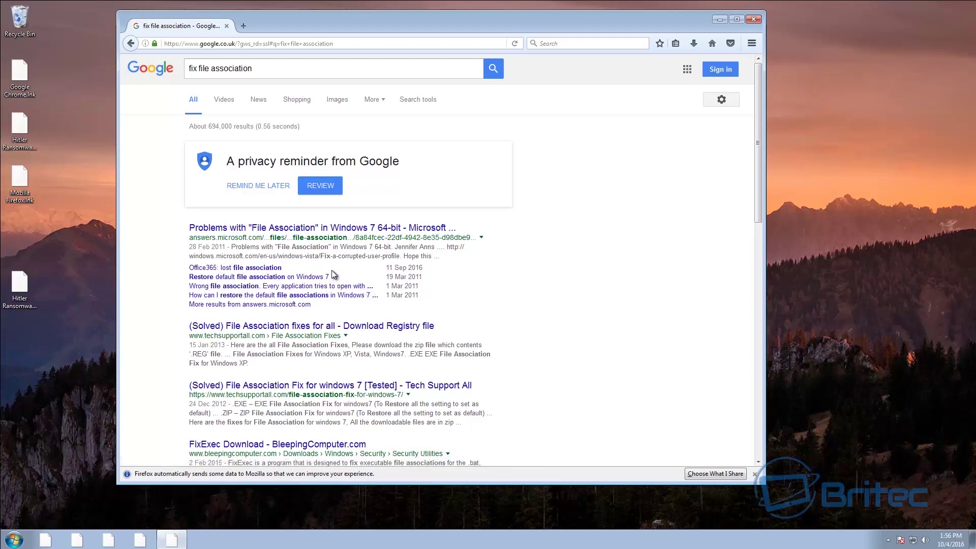
scroll(328, 264, down, 2)
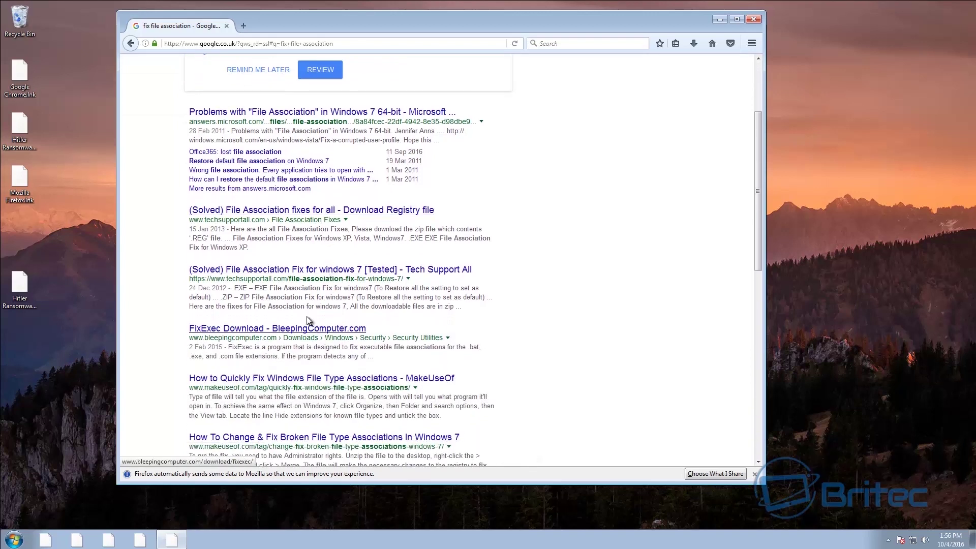
click(206, 331)
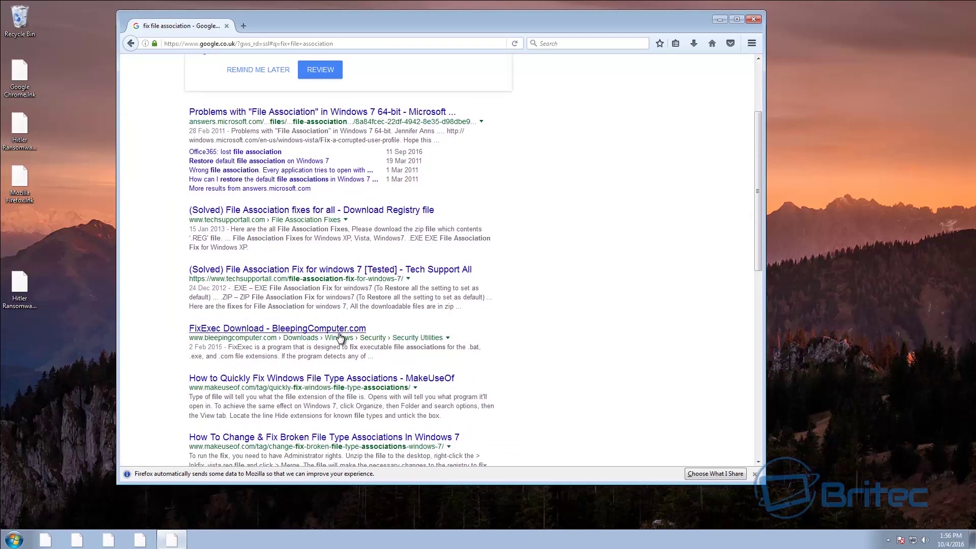
scroll(343, 338, down, 2)
scroll(350, 338, down, 3)
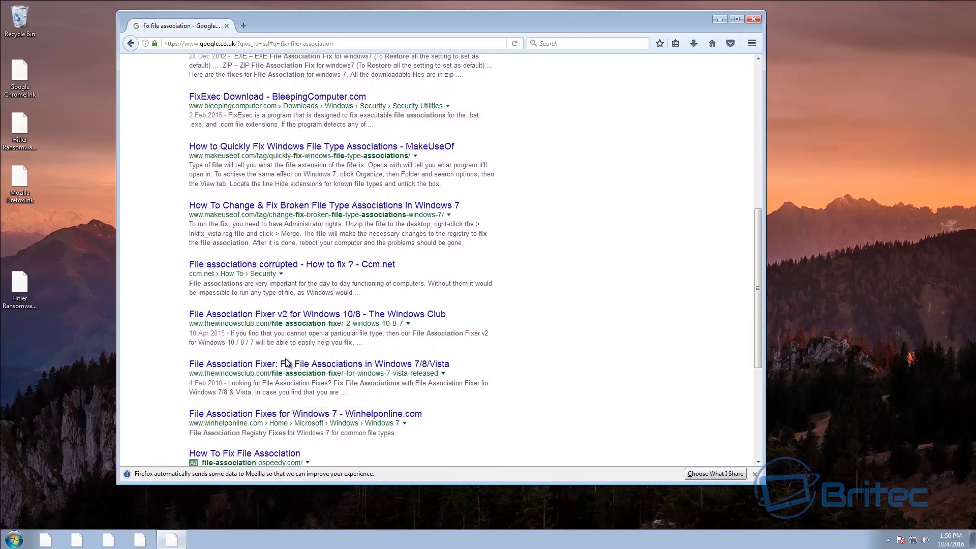
scroll(288, 362, down, 1)
- On the Winhelponline fixes page, download exe_fix_w7.zip and extract exe_fix_w7.reg to the desktop
click(258, 357)
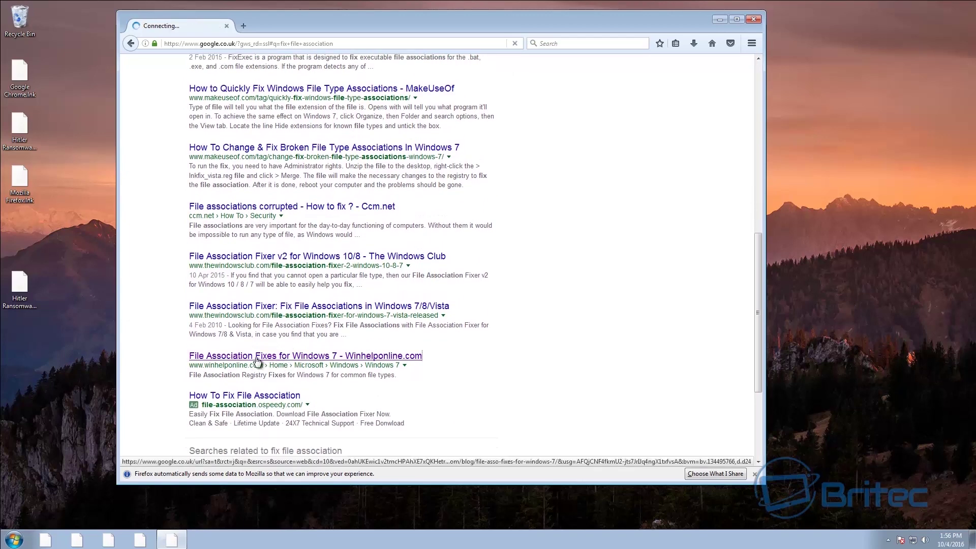
scroll(373, 358, down, 2)
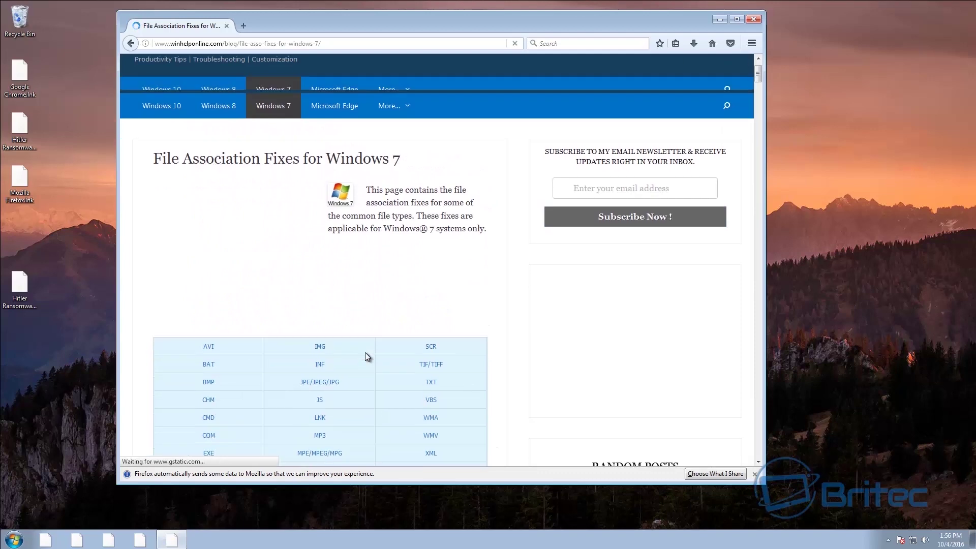
scroll(365, 352, down, 3)
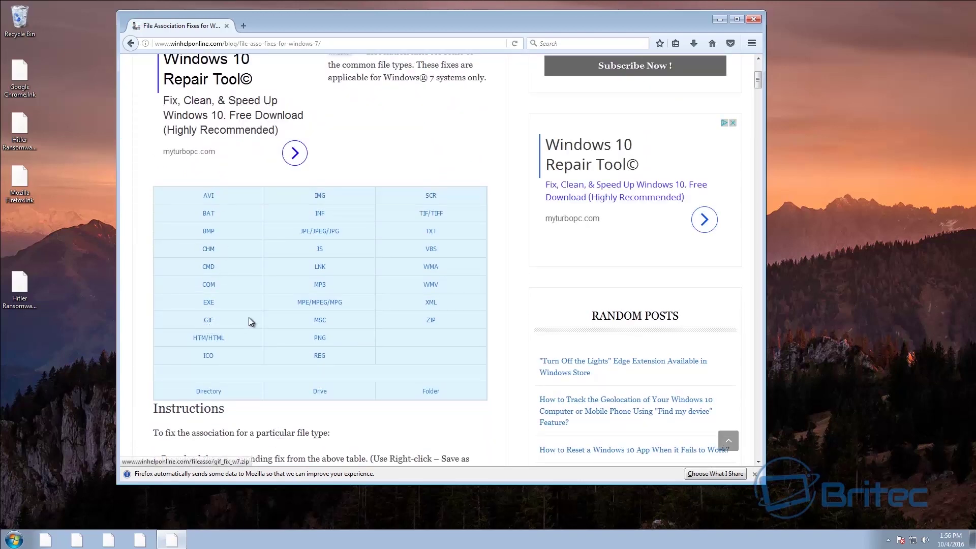
click(209, 303)
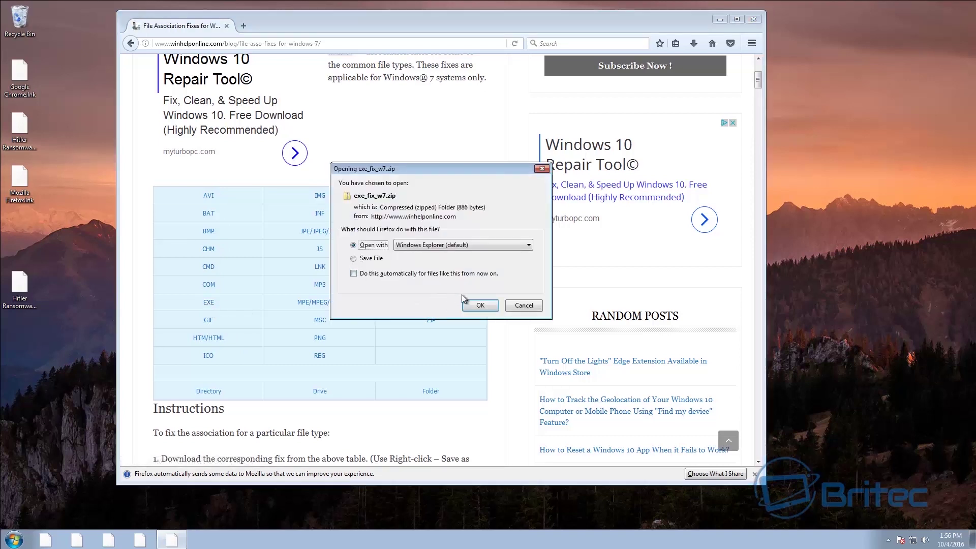
click(479, 305)
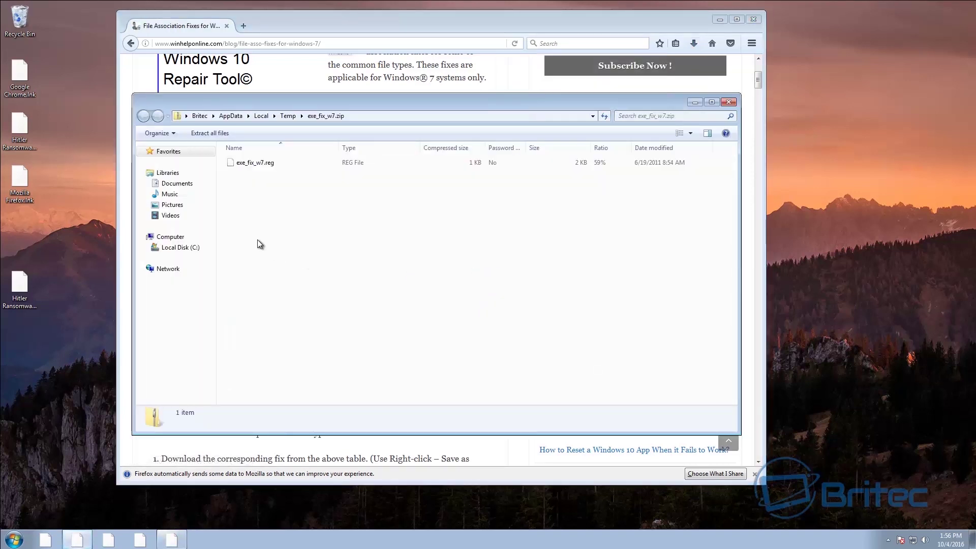
drag(139, 261, 73, 347)
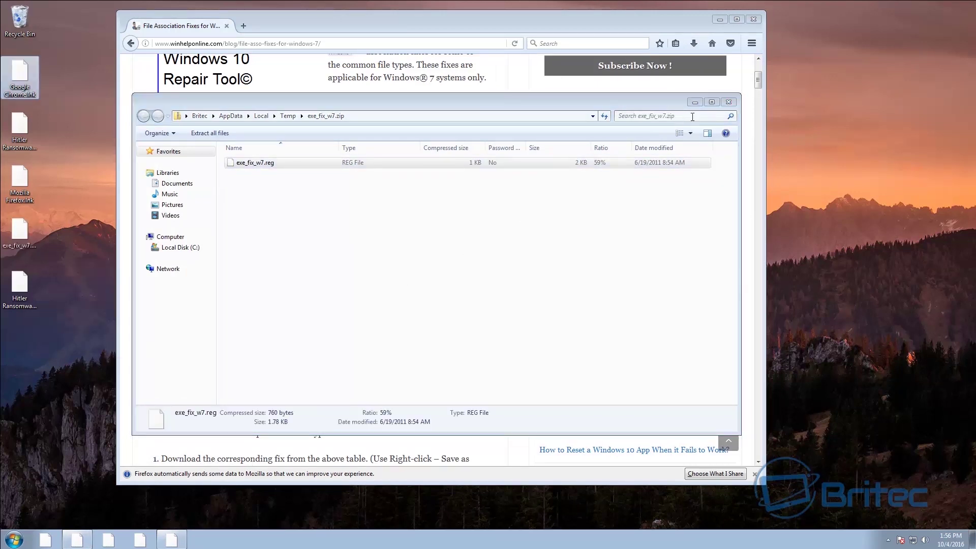
click(729, 102)
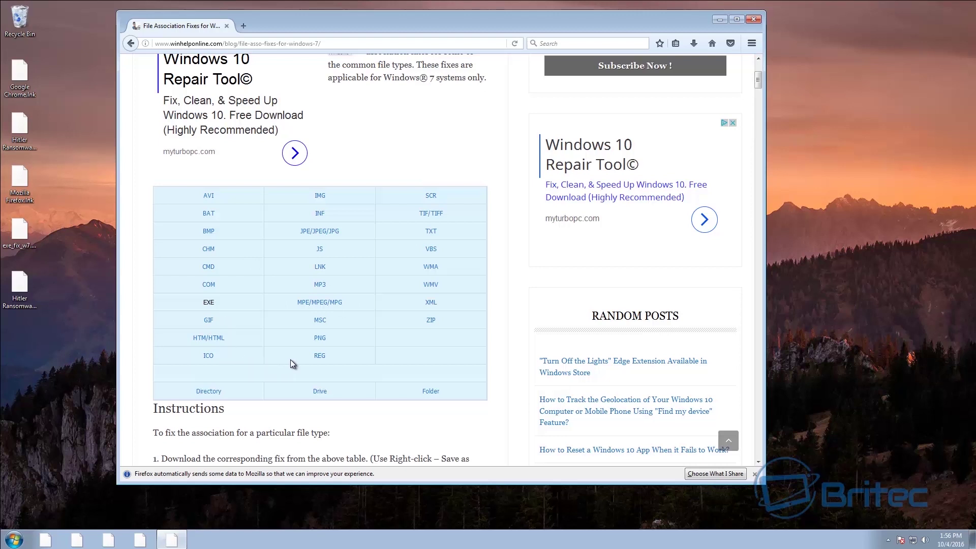
- Download reg_fix_w7.zip, extract reg_fix_w7.reg to the desktop, and return to the search results
click(321, 358)
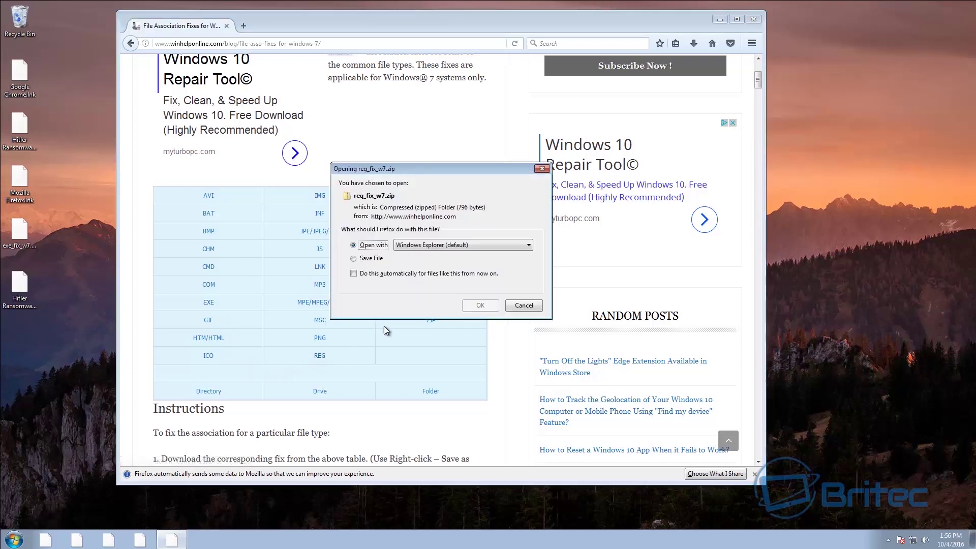
click(473, 304)
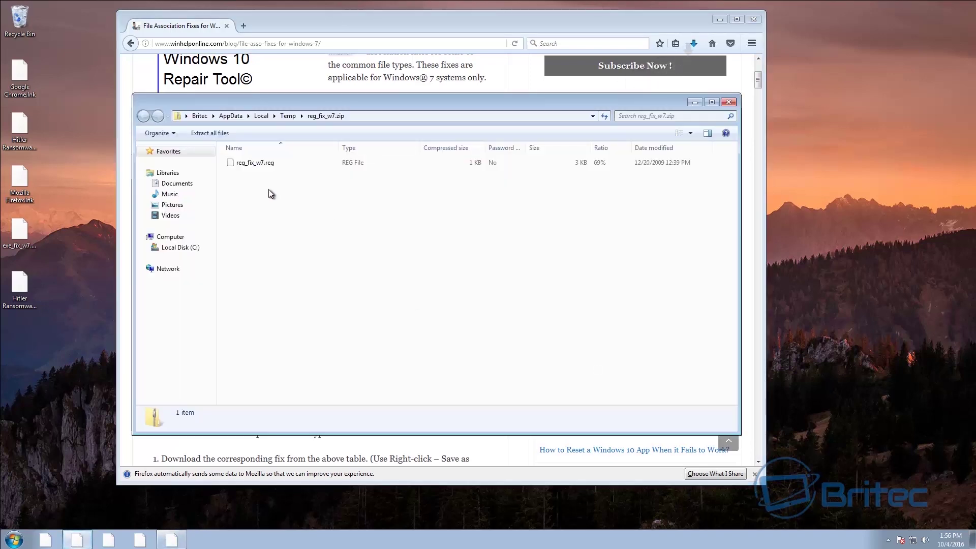
drag(253, 164, 68, 379)
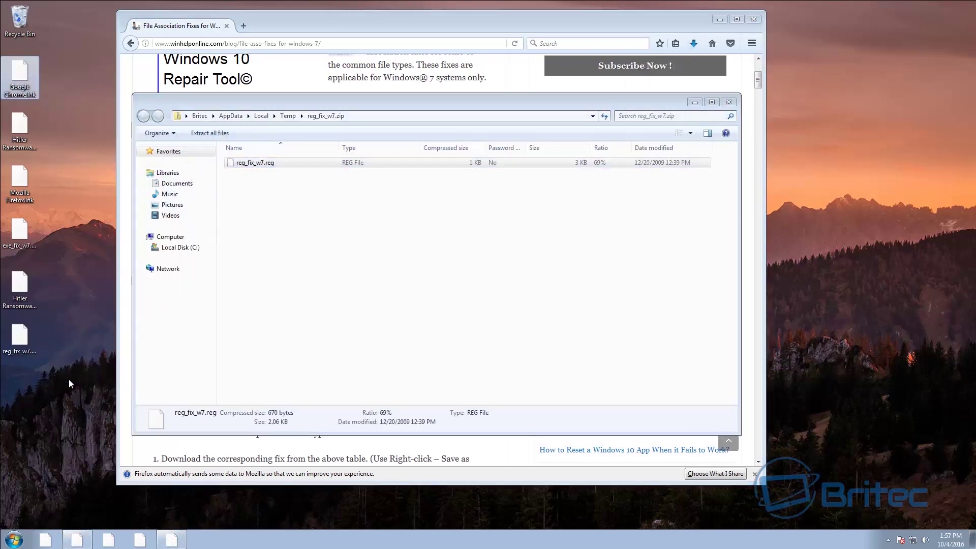
click(729, 102)
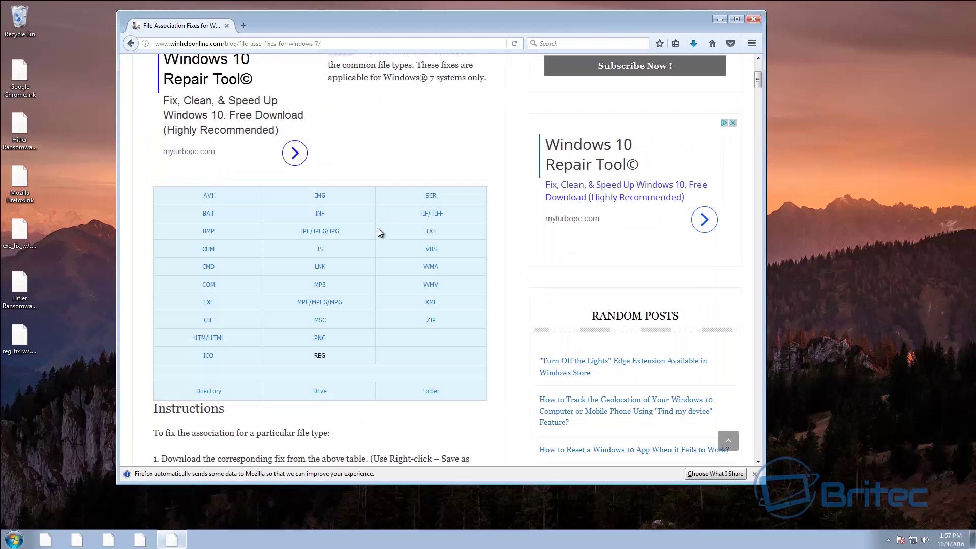
scroll(373, 234, down, 3)
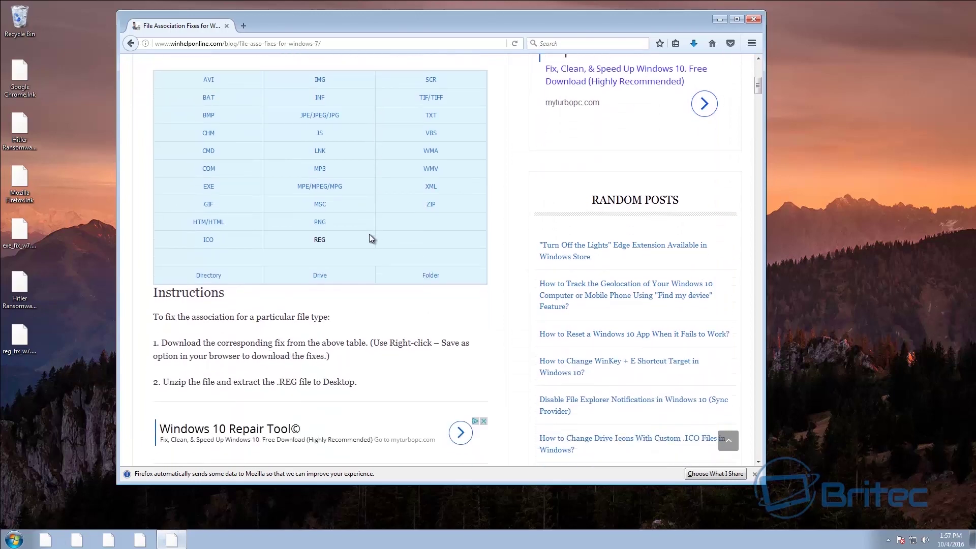
click(131, 43)
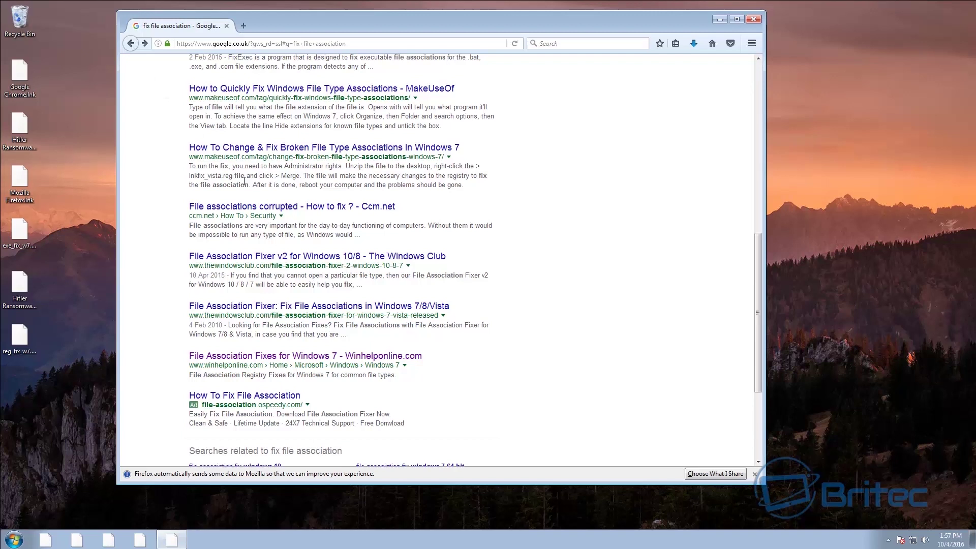
- Skim the File Association Fixer v2 article, then return to the Google results
click(310, 257)
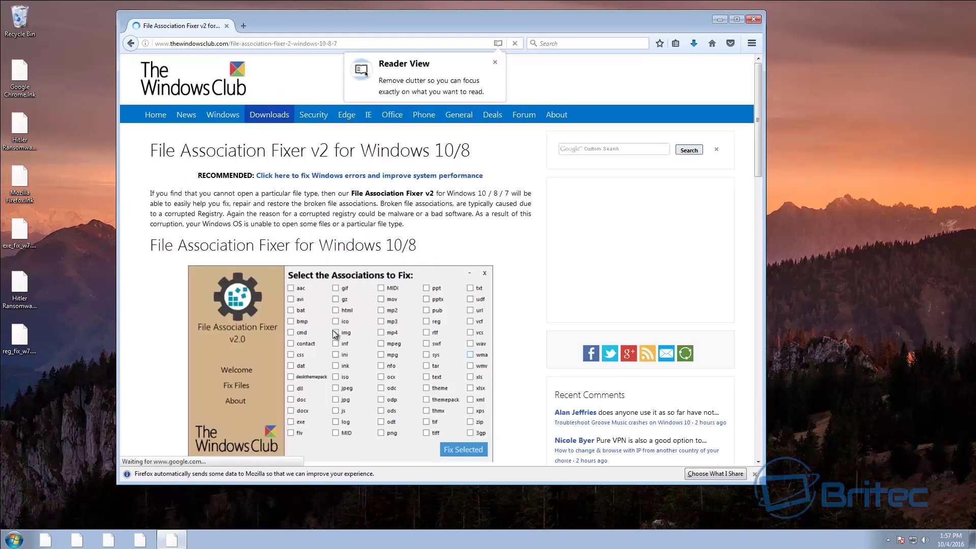
scroll(333, 331, down, 5)
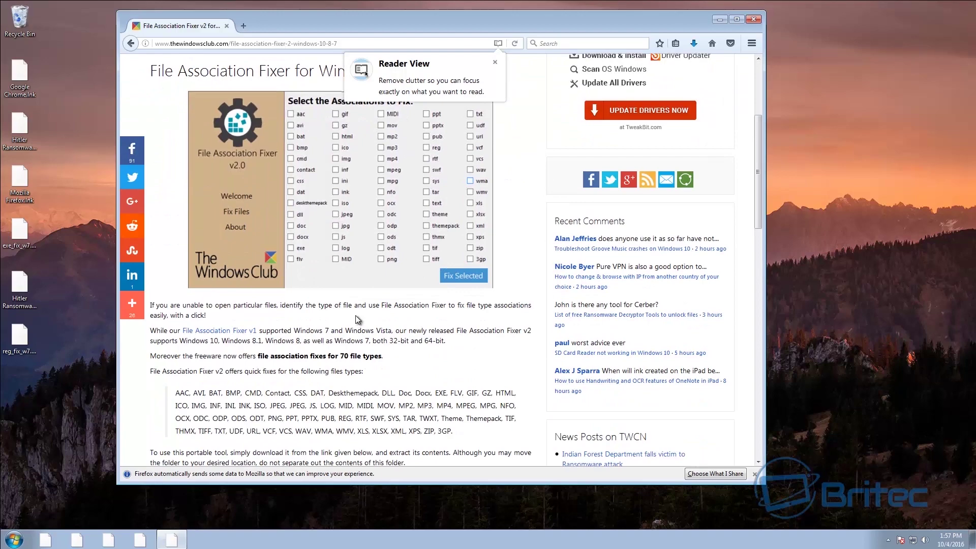
scroll(355, 315, down, 8)
scroll(355, 309, up, 12)
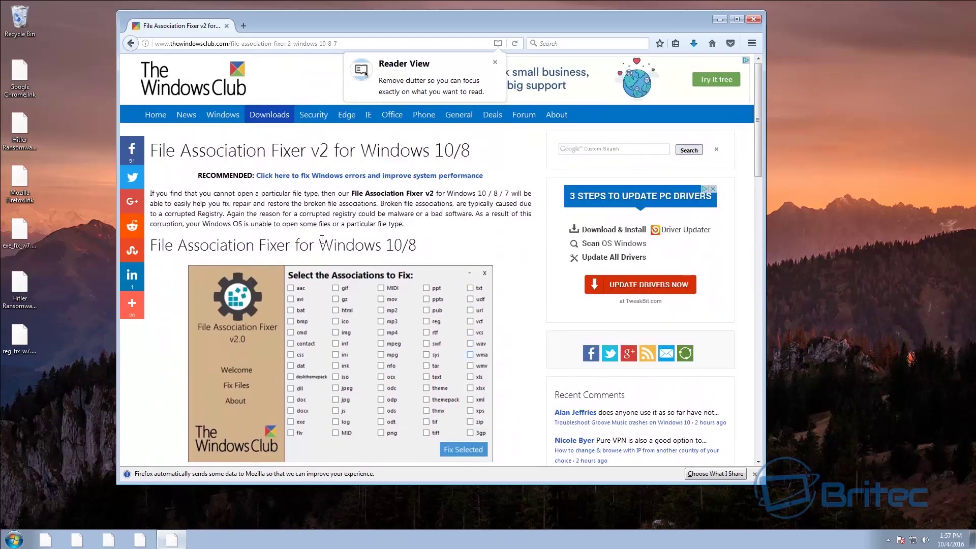
click(131, 43)
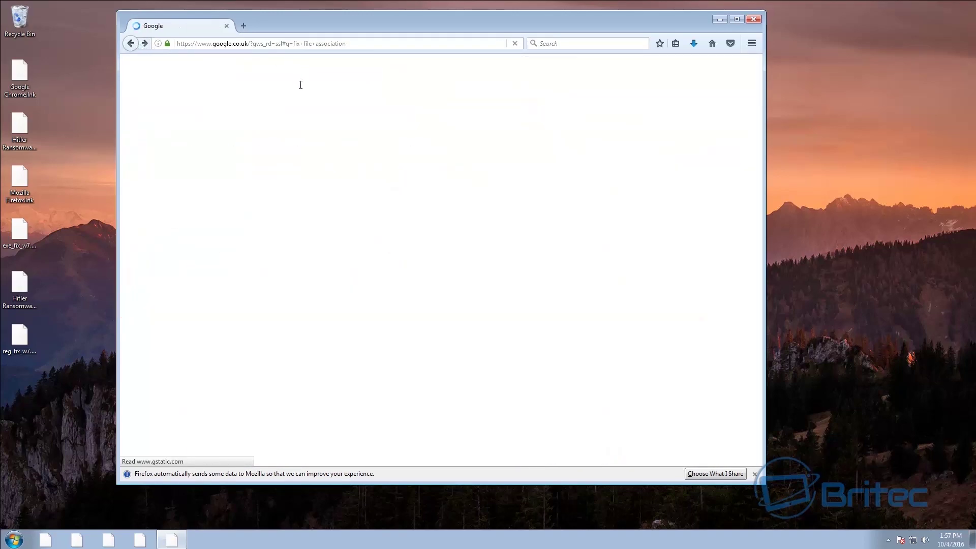
- Search 'file association fix windows 10' and open the tenforums Default File Type Associations tutorial
scroll(308, 121, up, 10)
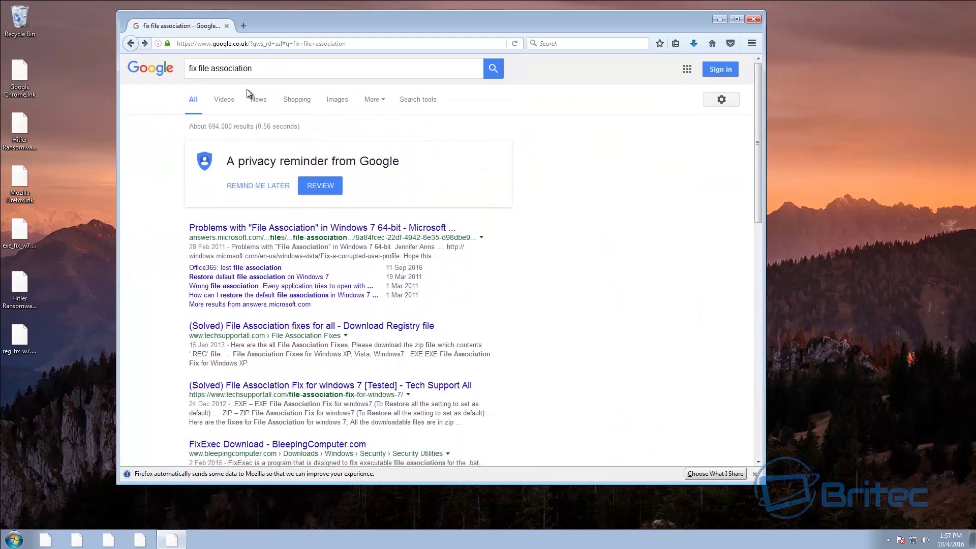
click(251, 70)
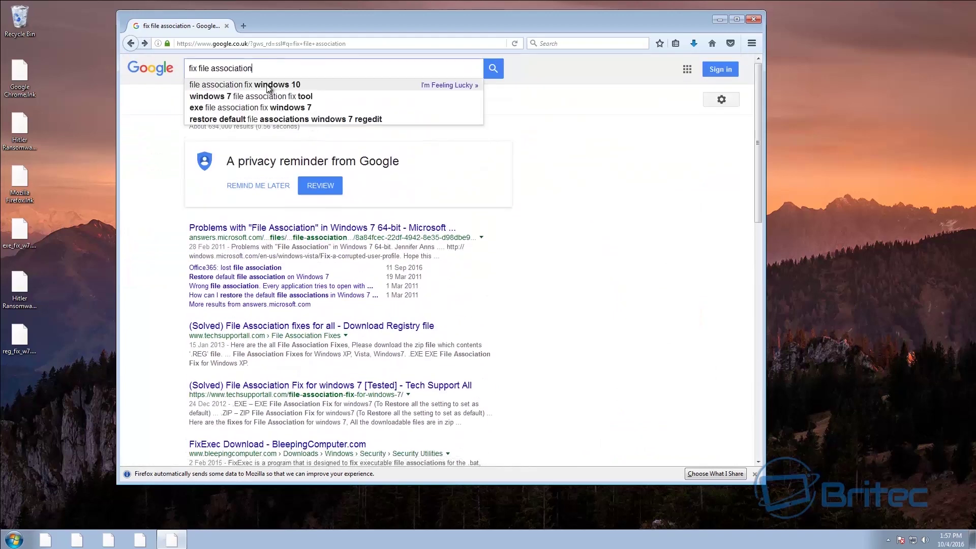
click(268, 87)
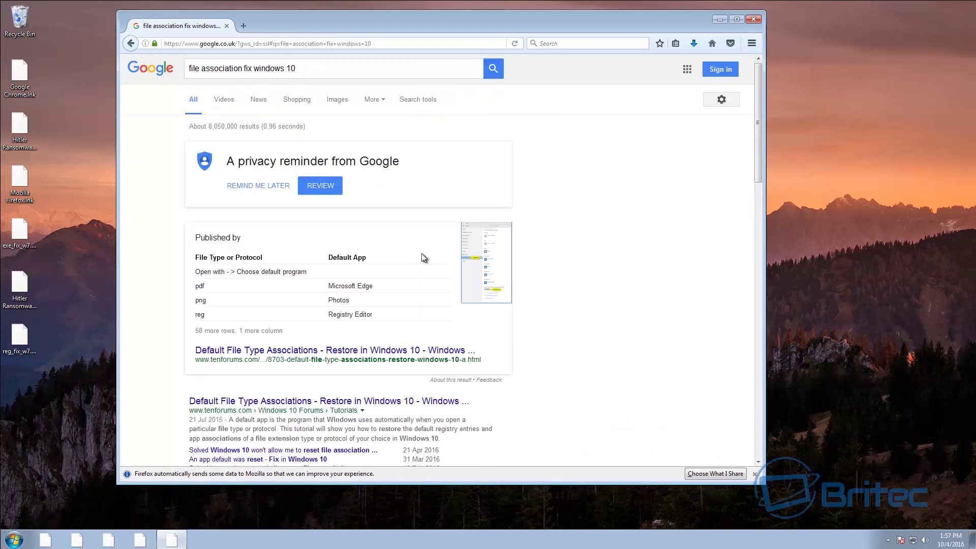
scroll(407, 290, down, 3)
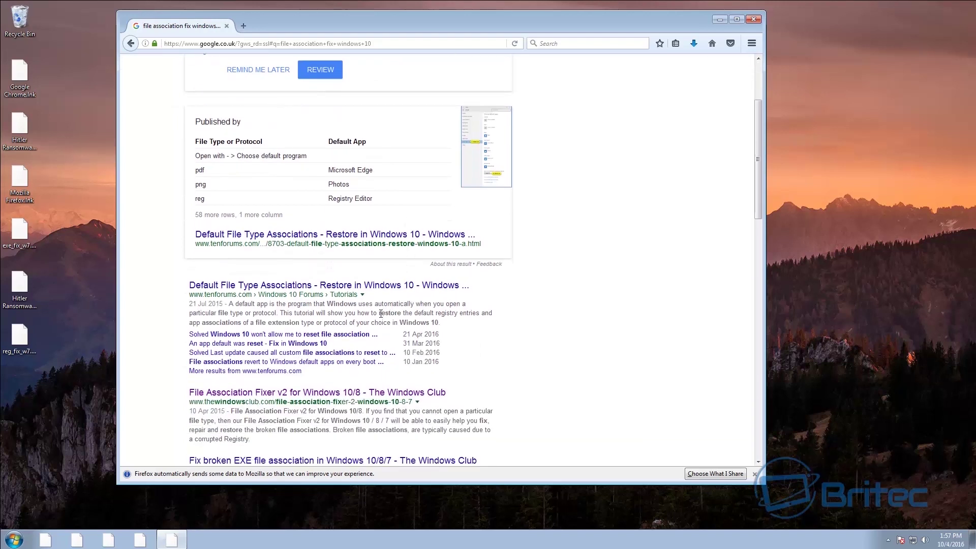
click(343, 292)
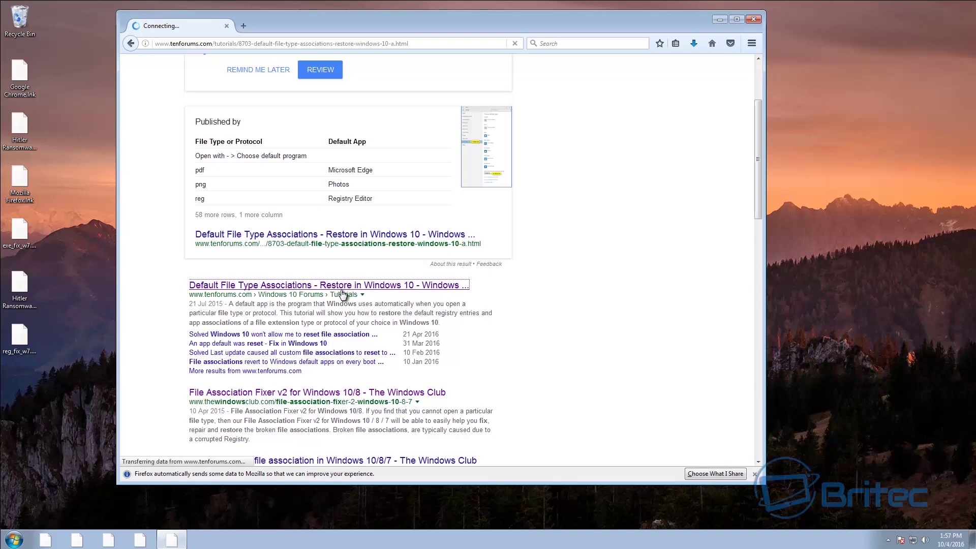
- Scroll through the tutorial's file-type association table, then close Firefox
scroll(340, 290, down, 6)
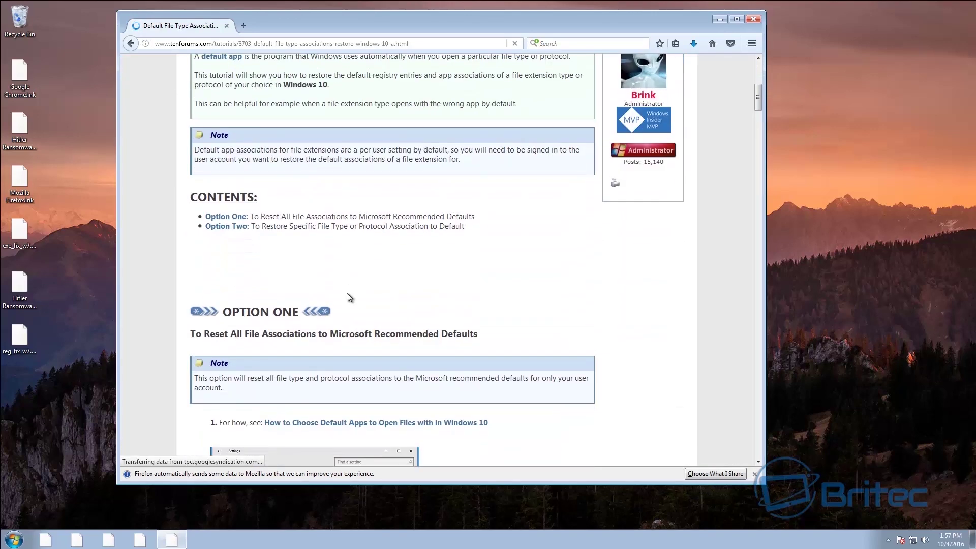
scroll(346, 293, down, 2)
scroll(346, 293, down, 4)
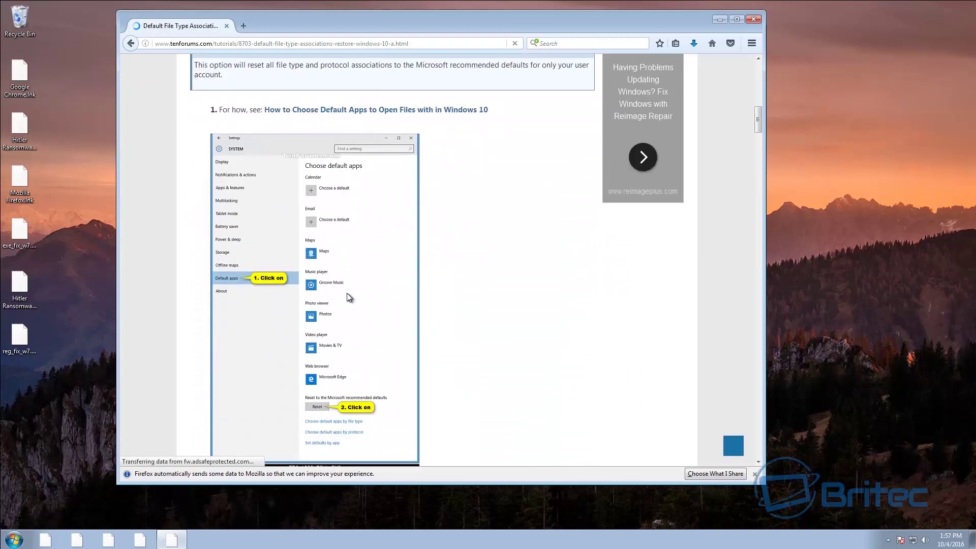
scroll(346, 293, down, 10)
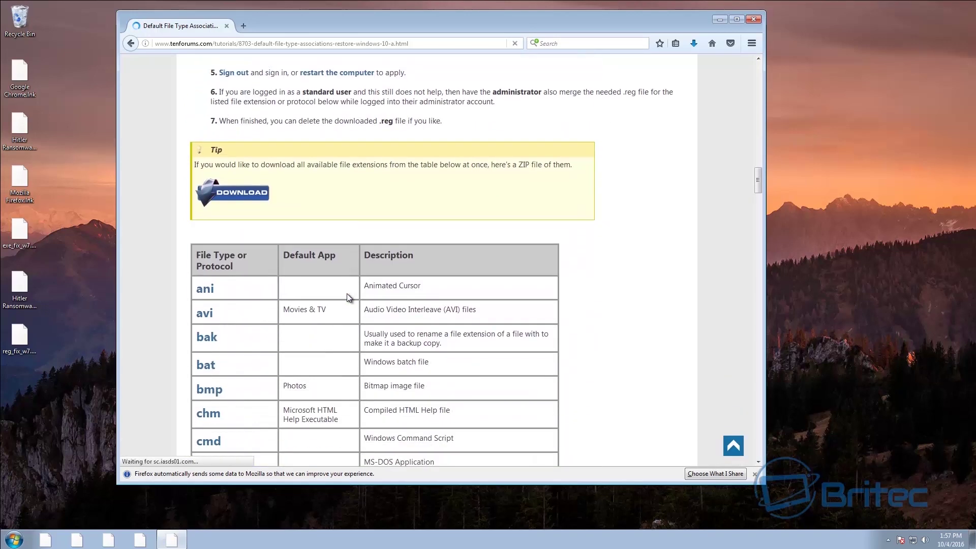
scroll(347, 294, down, 1)
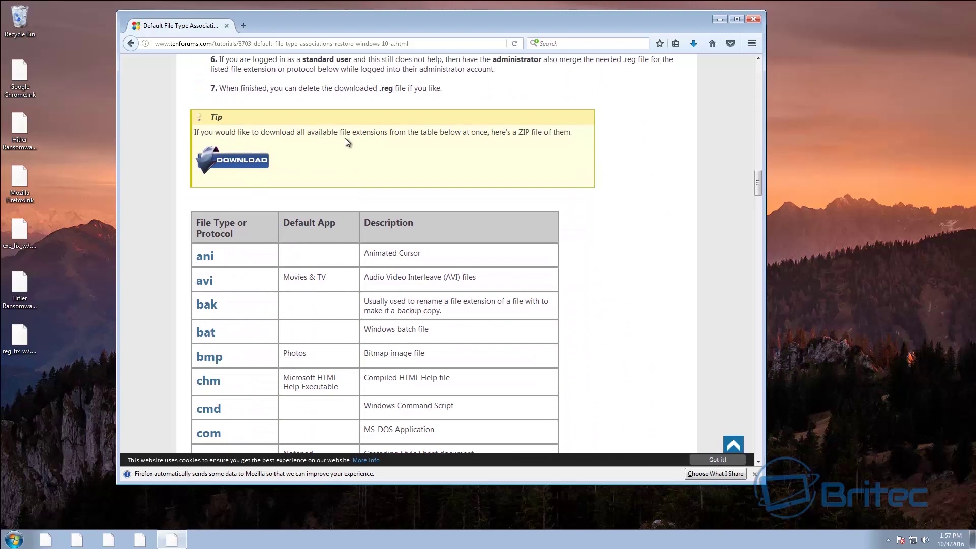
scroll(313, 296, down, 4)
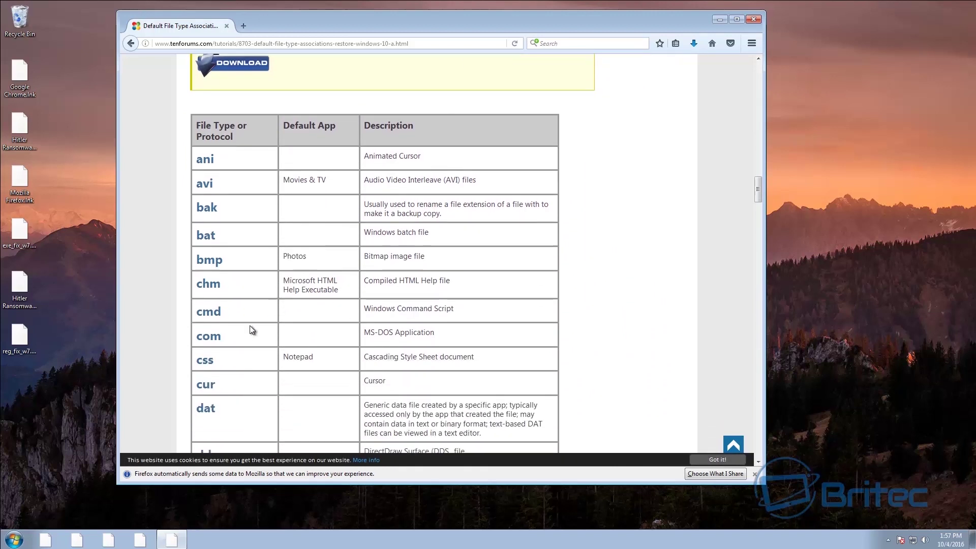
scroll(227, 377, down, 10)
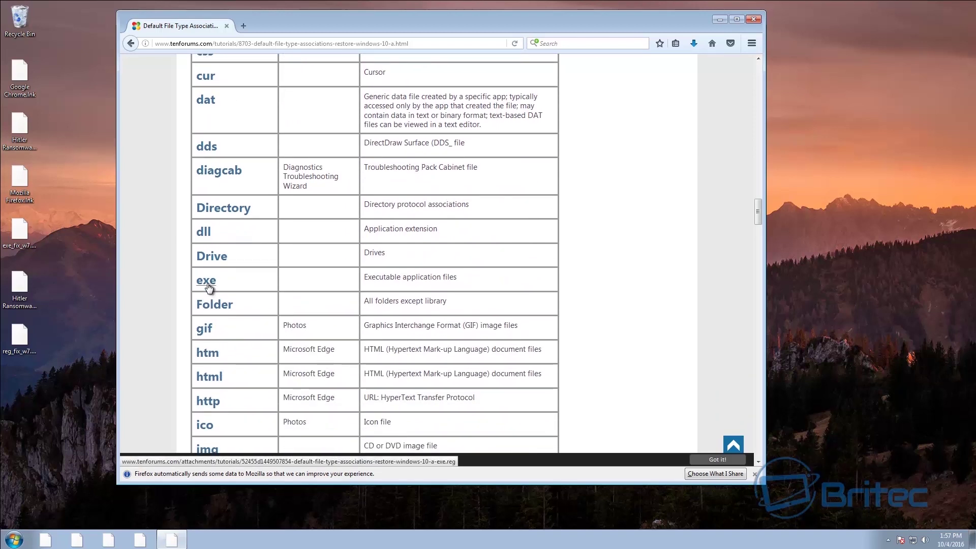
scroll(249, 353, down, 6)
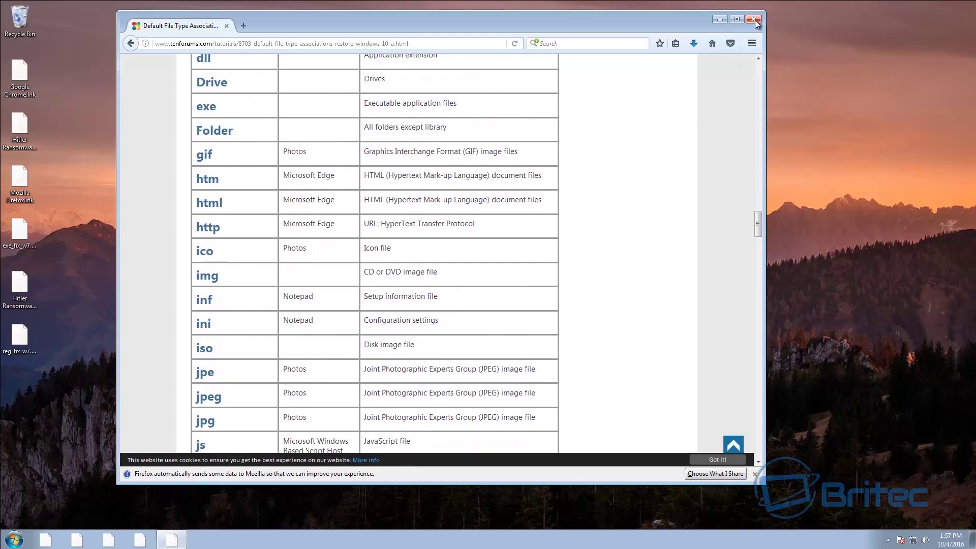
click(755, 20)
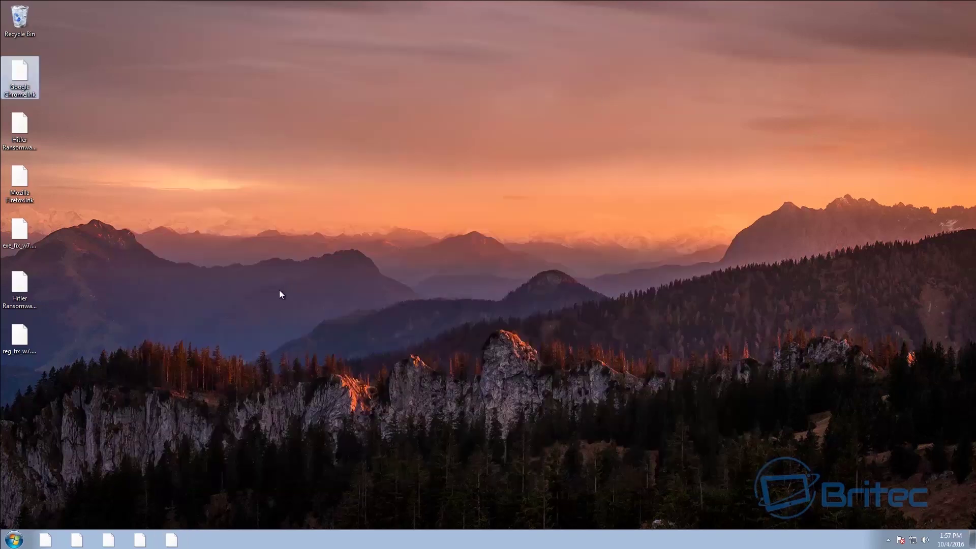
- Place exe_fix_w7.reg and reg_fix_w7.reg side by side in the middle of the desktop
click(21, 287)
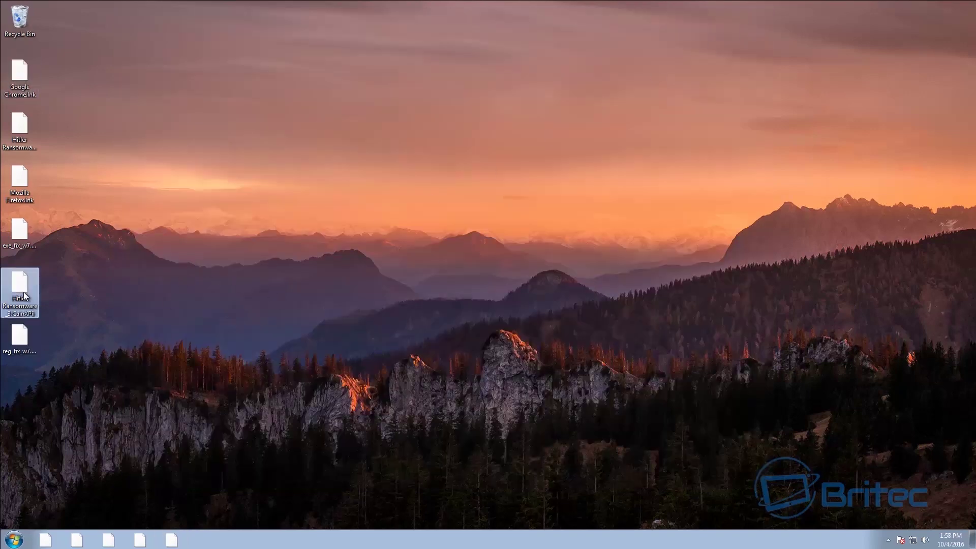
click(19, 236)
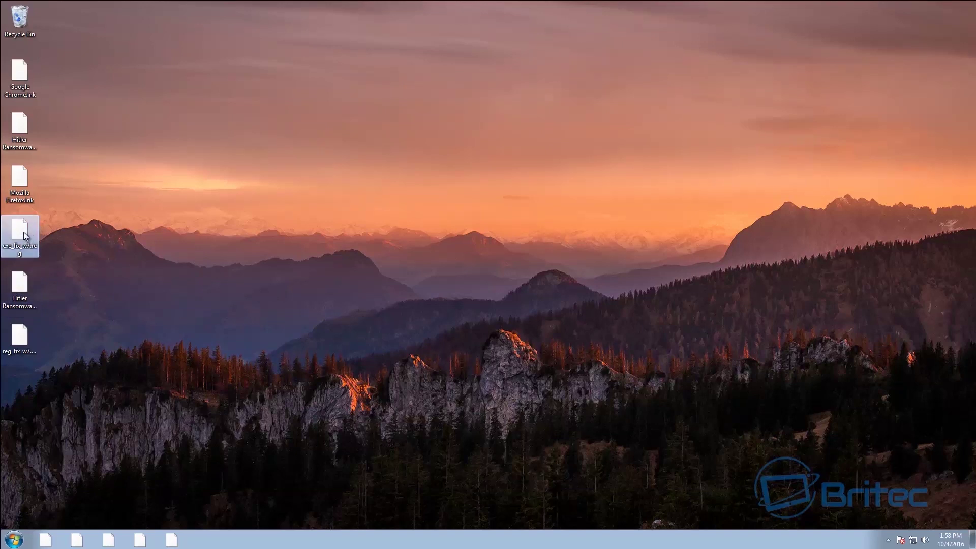
drag(24, 235, 340, 186)
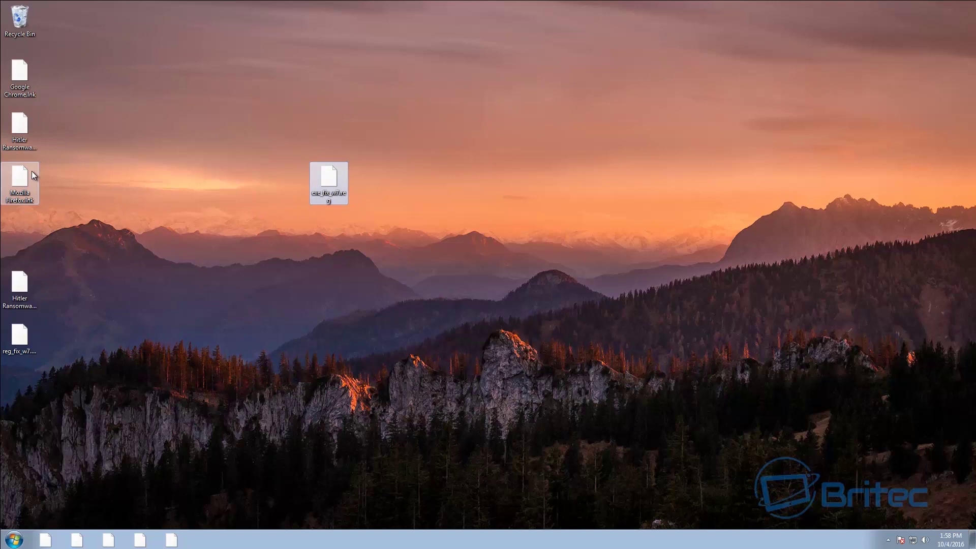
drag(22, 329, 396, 189)
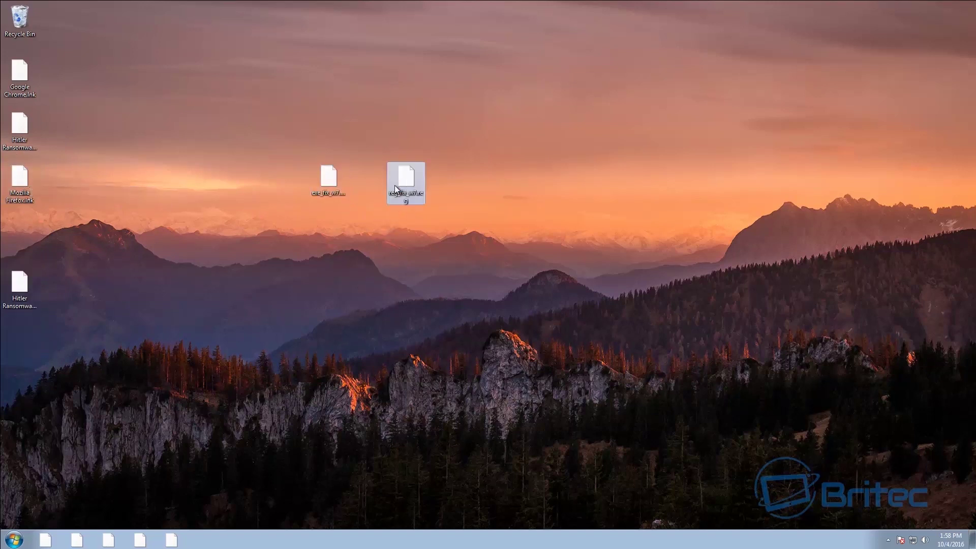
click(324, 179)
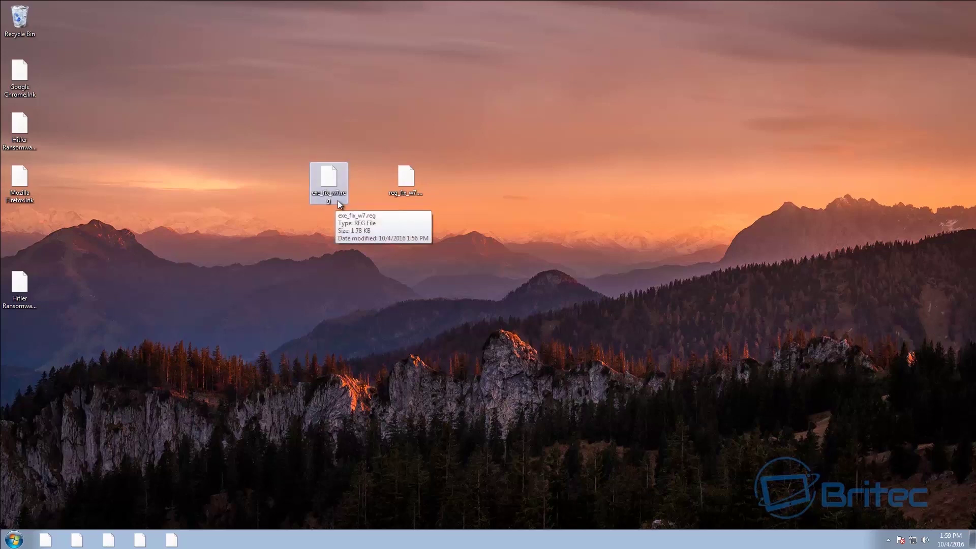
- Add C:\Windows\regedit.exe to the Open with program choices for exe_fix_w7.reg
right_click(332, 181)
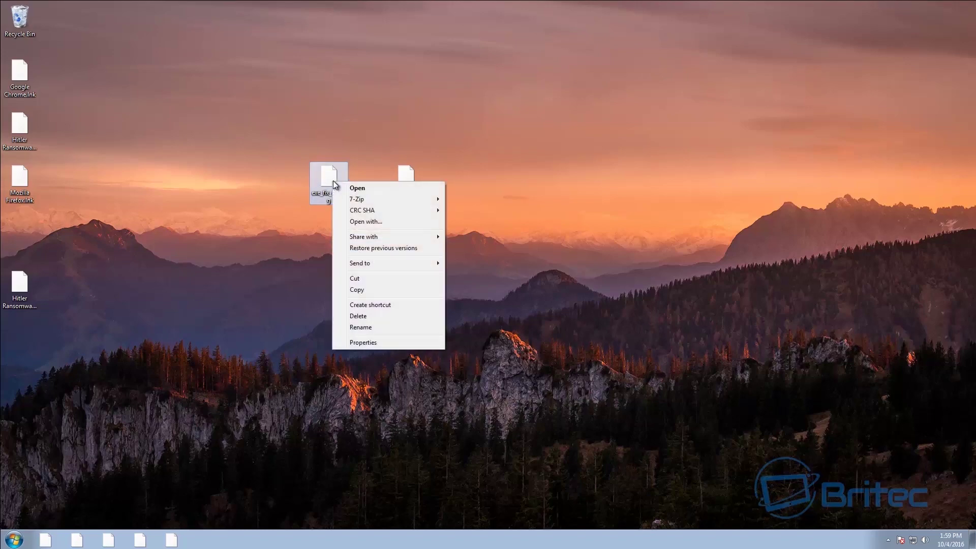
click(368, 224)
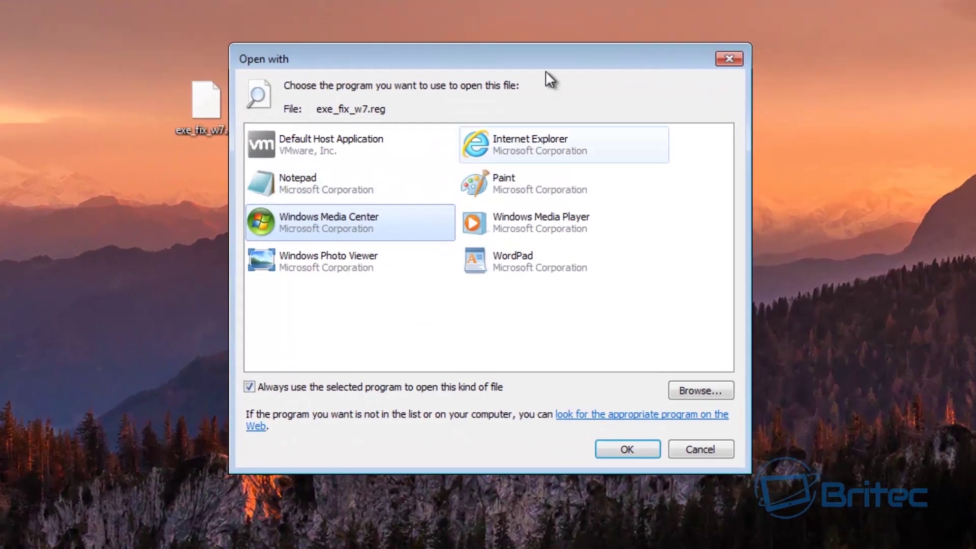
drag(542, 57, 473, 59)
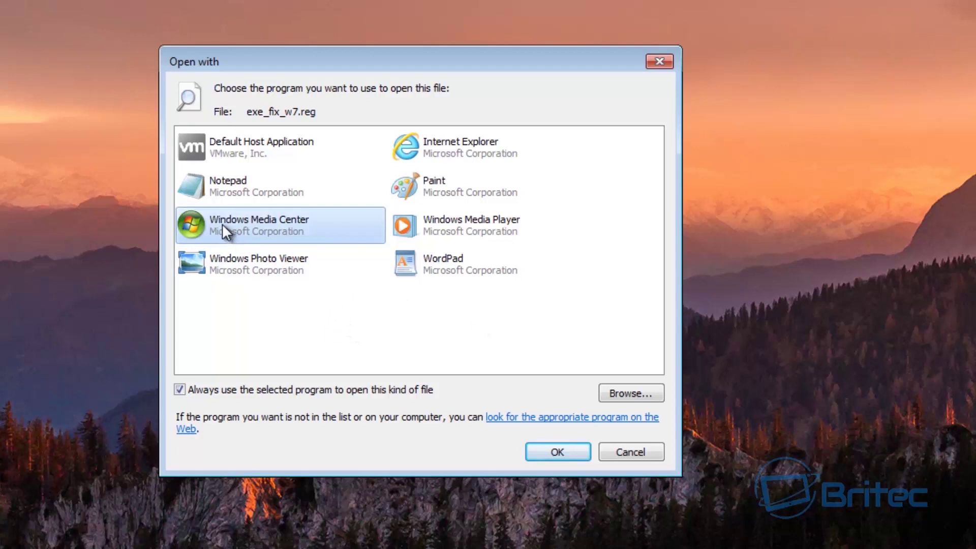
click(630, 395)
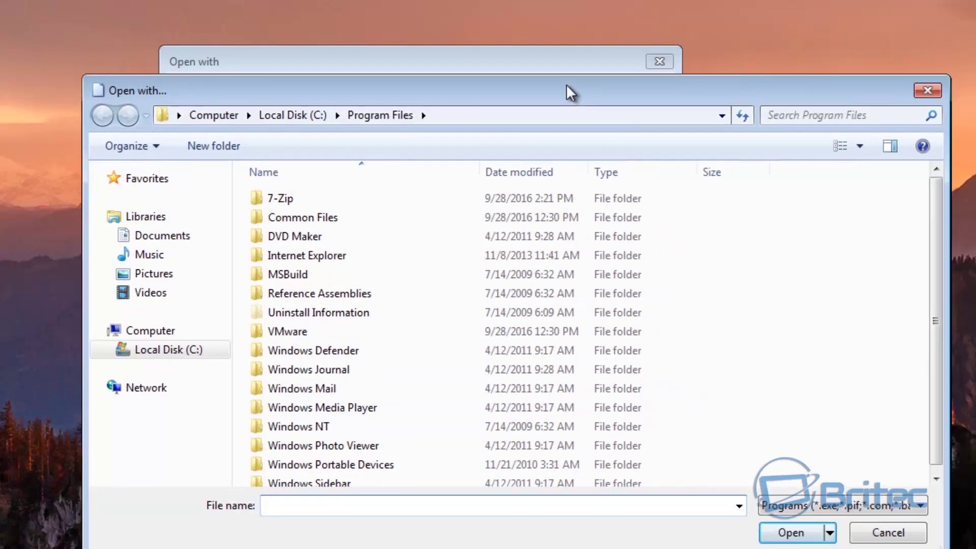
drag(566, 83, 535, 30)
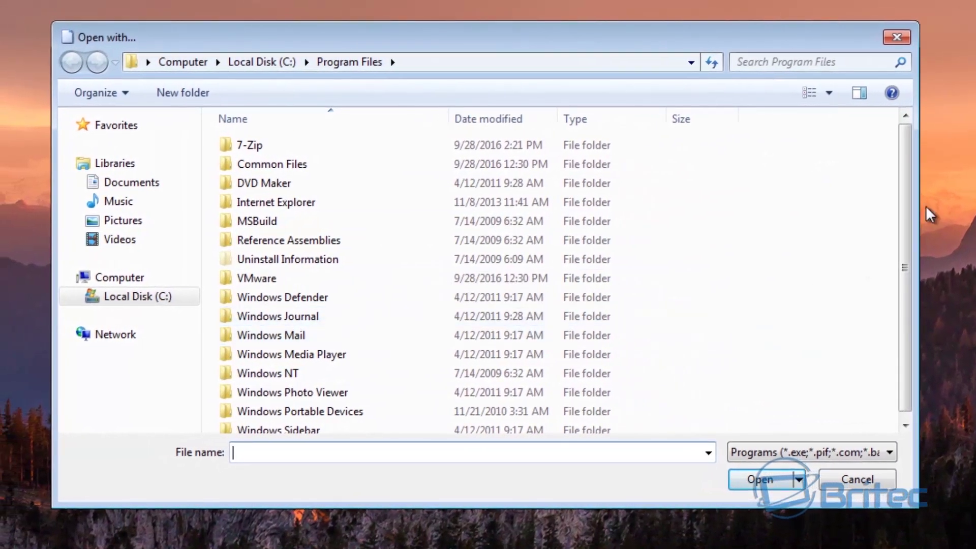
click(147, 297)
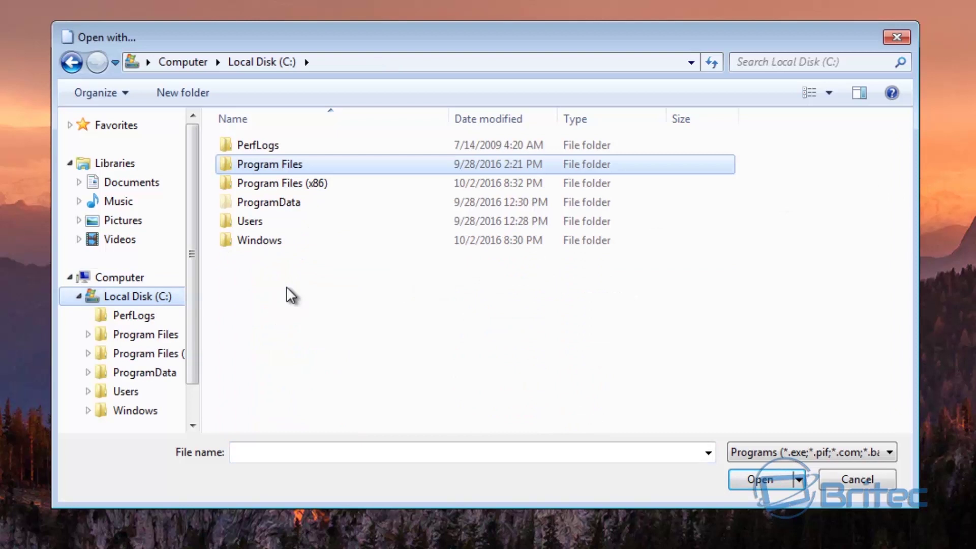
double_click(252, 243)
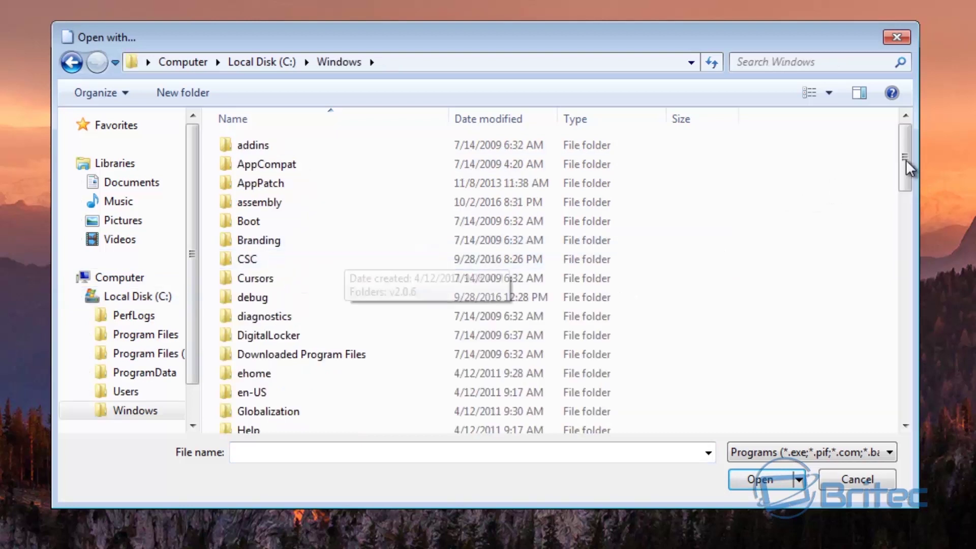
drag(910, 168, 914, 407)
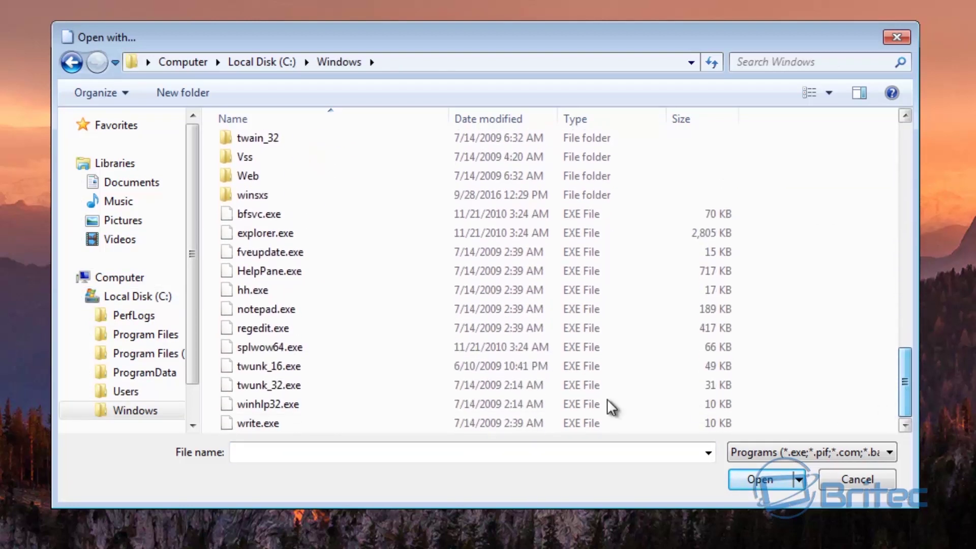
click(252, 330)
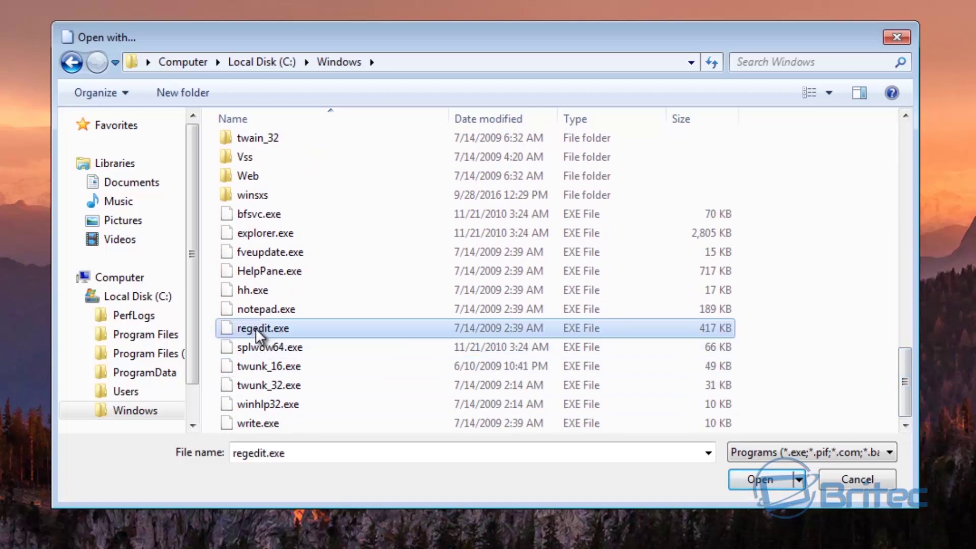
click(751, 480)
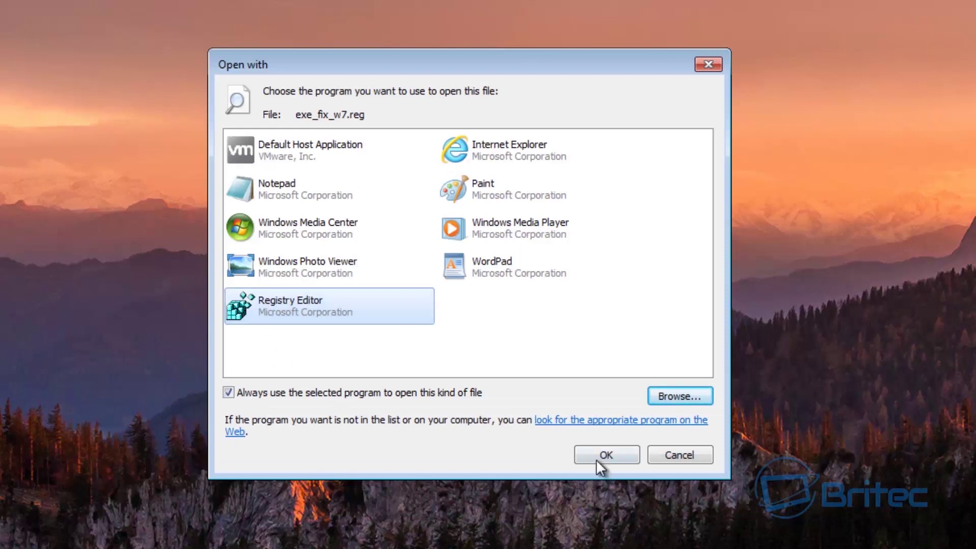
- Open exe_fix_w7.reg with Registry Editor and confirm the merge through every prompt
click(611, 455)
drag(576, 142, 526, 148)
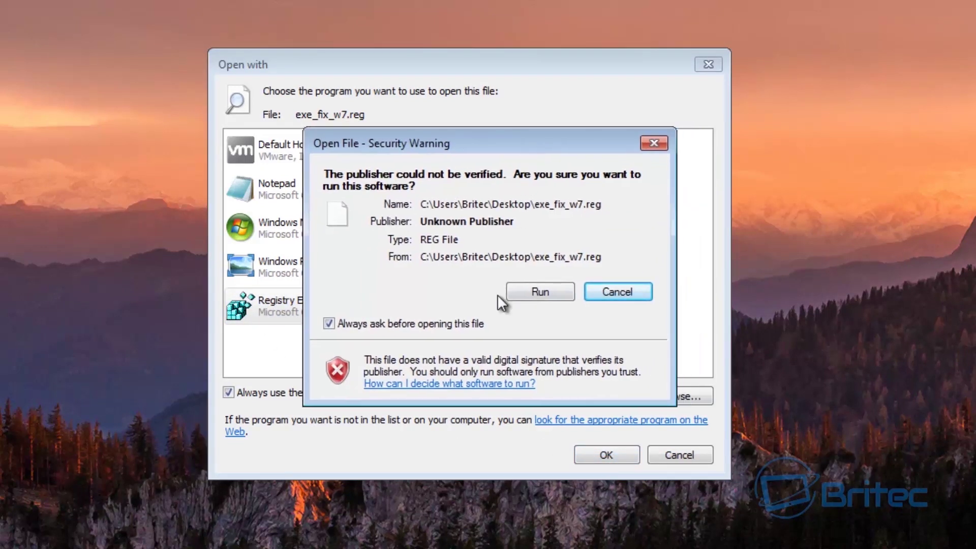
click(534, 289)
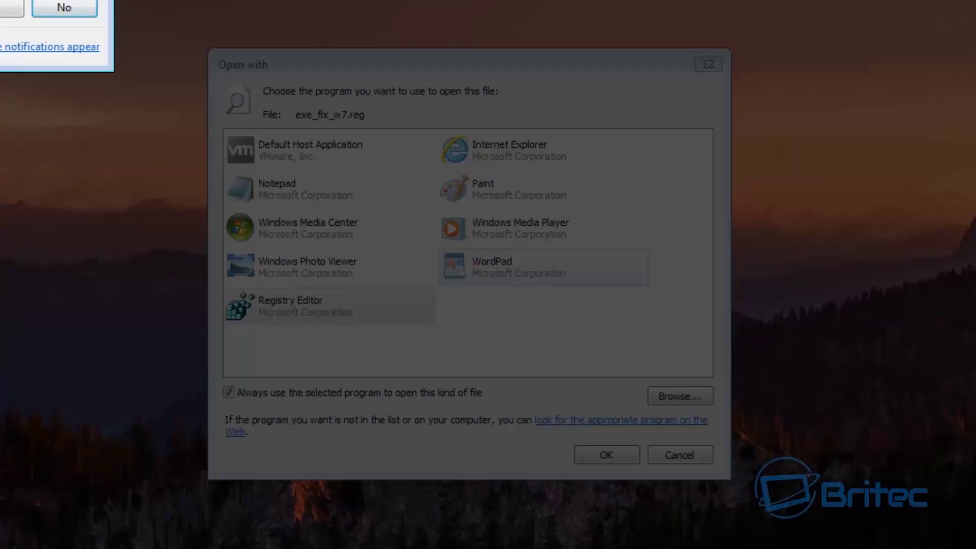
click(572, 313)
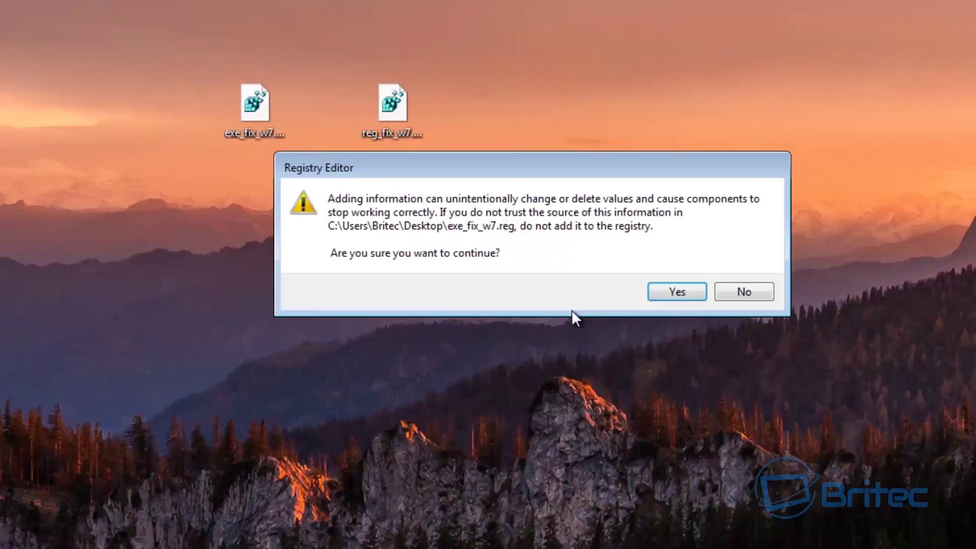
drag(615, 168, 569, 193)
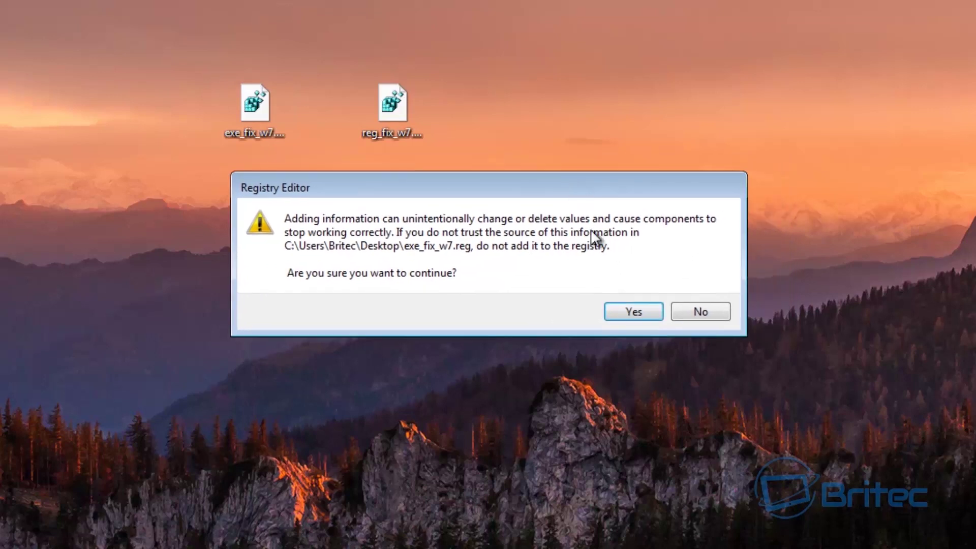
click(628, 311)
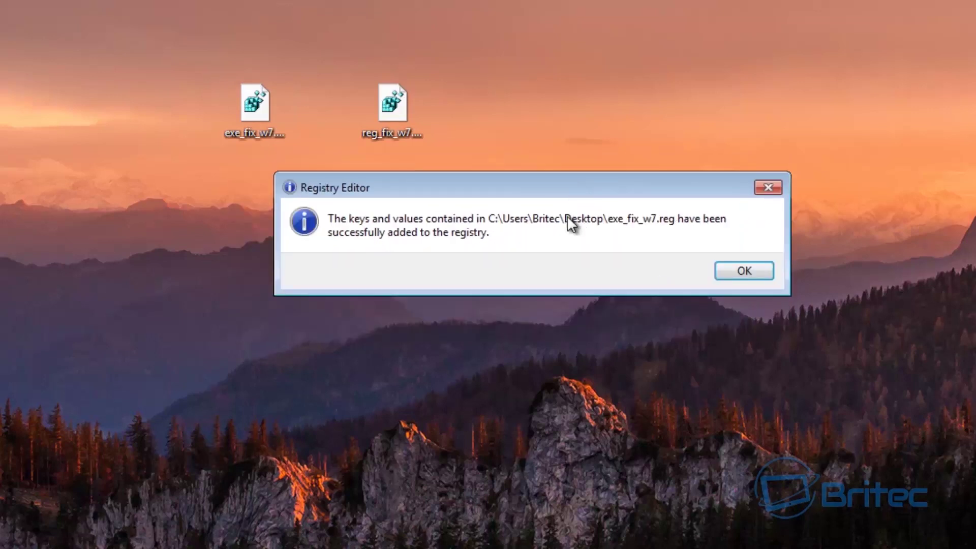
click(742, 272)
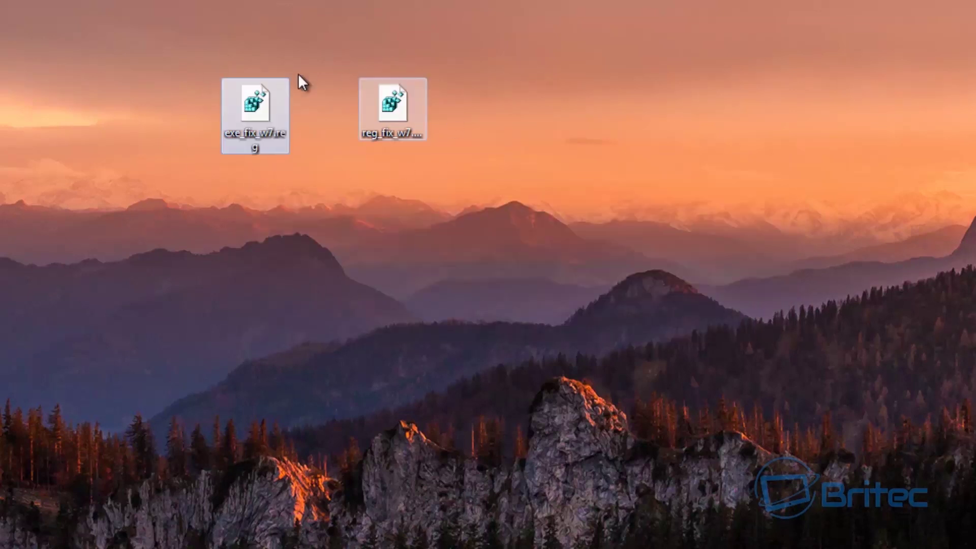
- Merge exe_fix_w7.reg again by opening it from the desktop and accepting all prompts
click(294, 217)
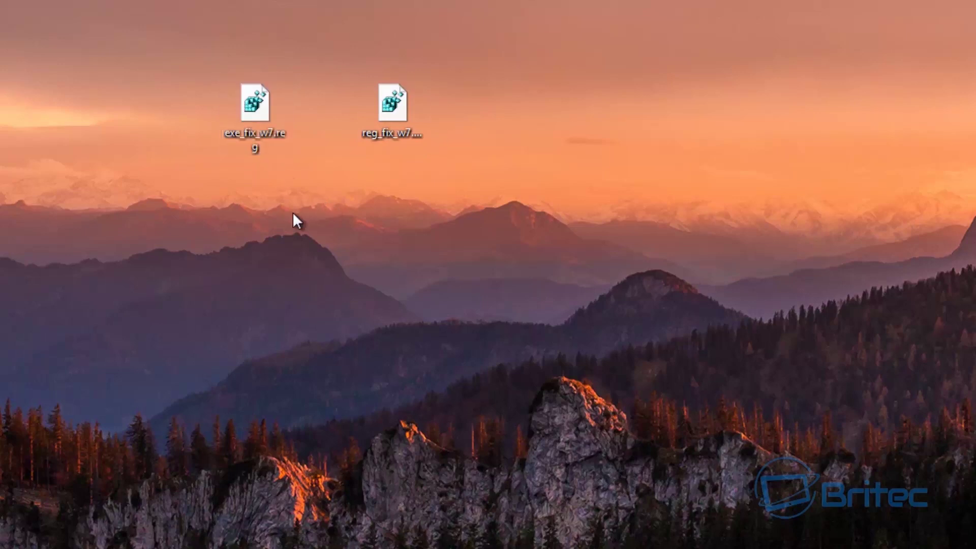
click(390, 145)
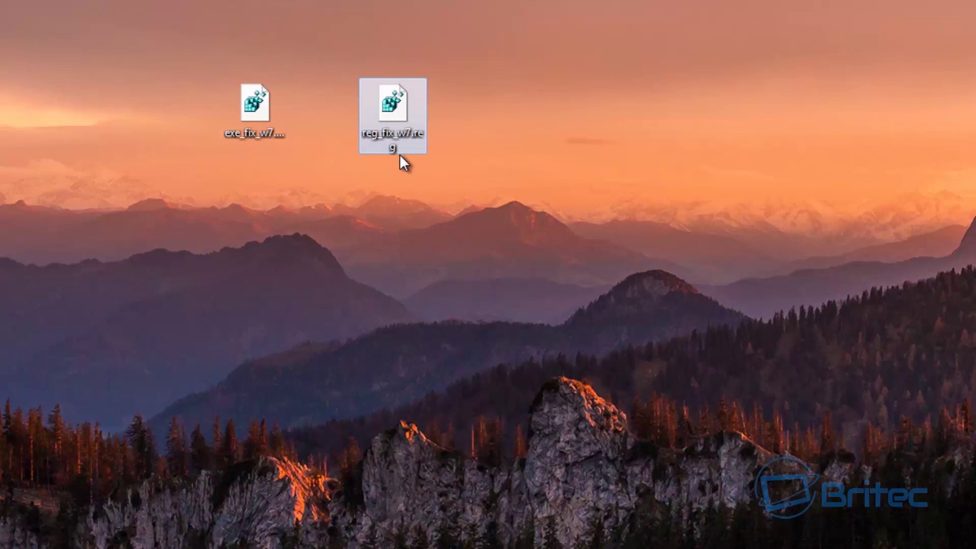
click(272, 117)
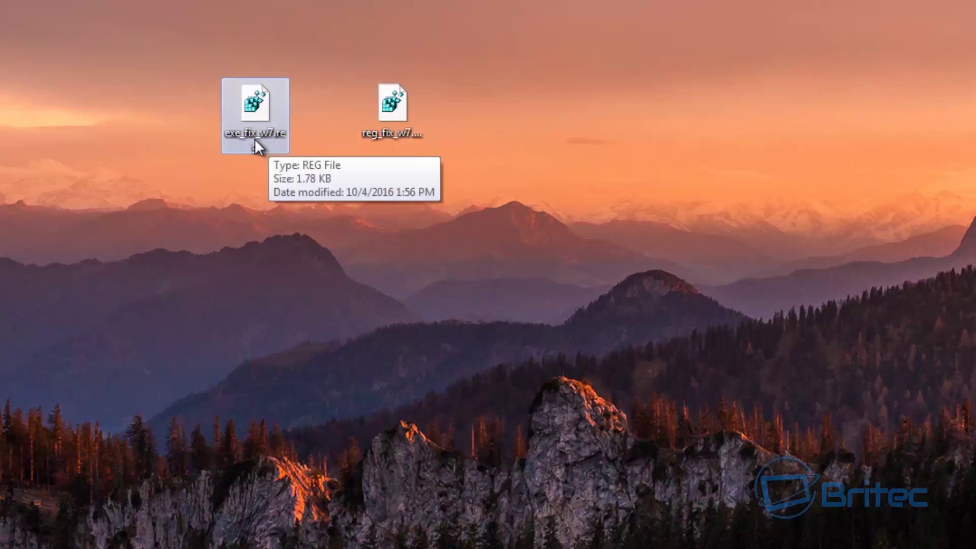
double_click(251, 117)
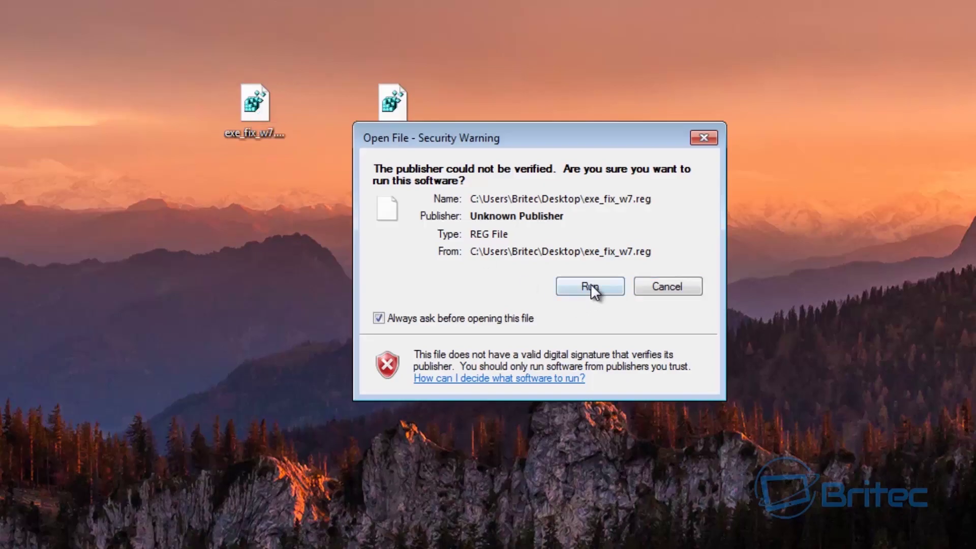
click(591, 286)
click(614, 297)
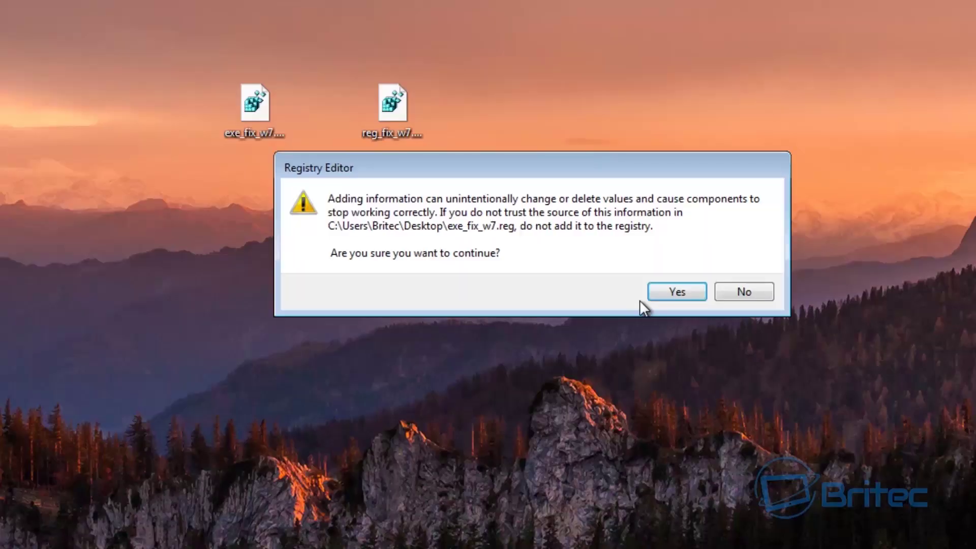
click(676, 298)
click(748, 268)
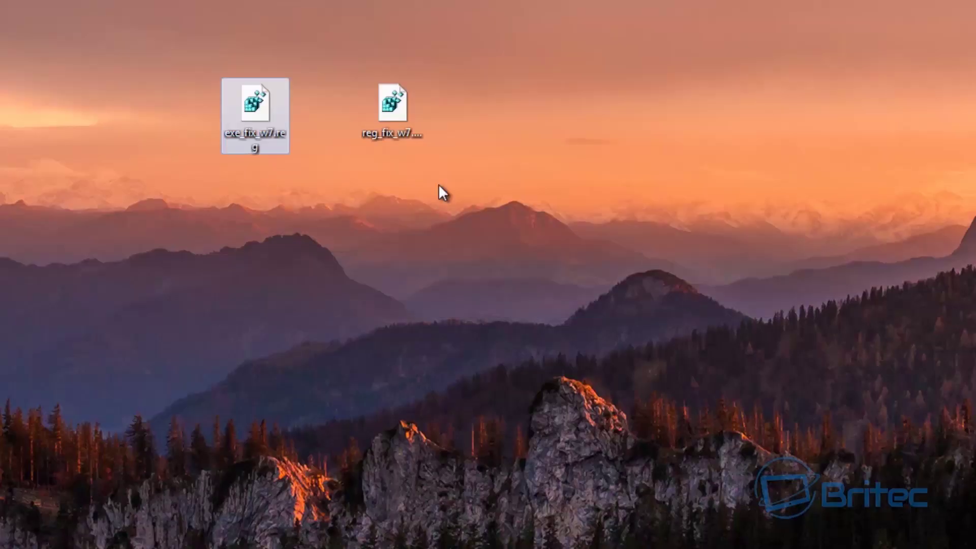
- Merge reg_fix_w7.reg into the registry, confirming each prompt and the success message
double_click(392, 109)
click(589, 288)
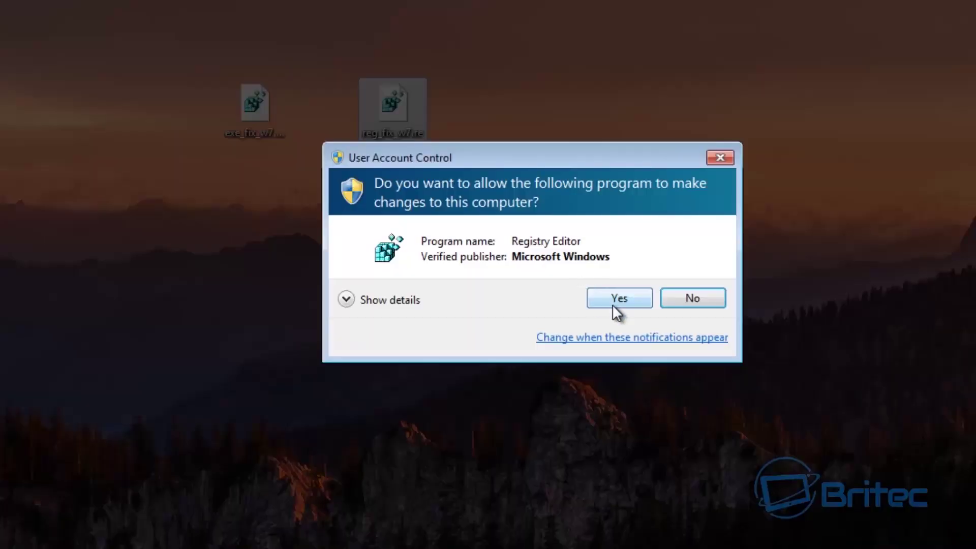
click(614, 300)
click(676, 291)
click(721, 276)
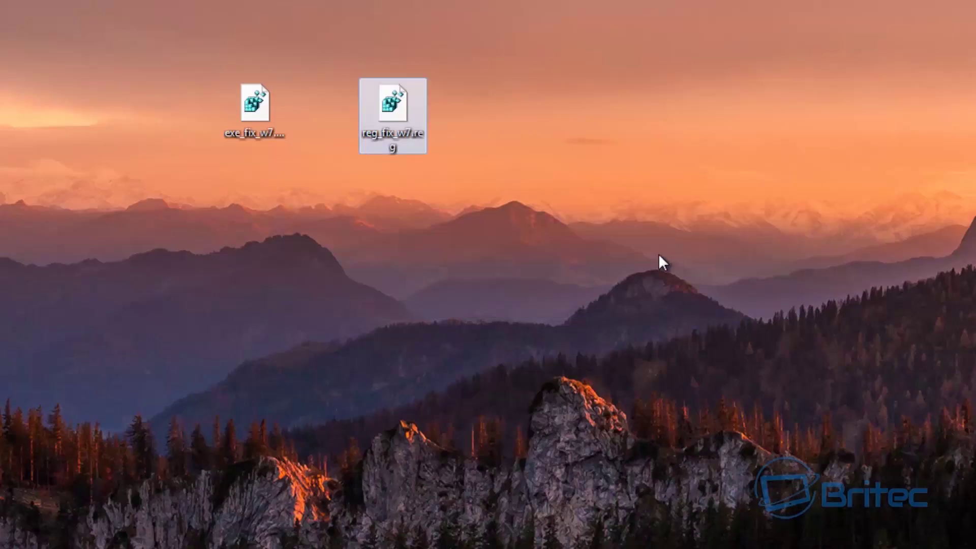
click(276, 295)
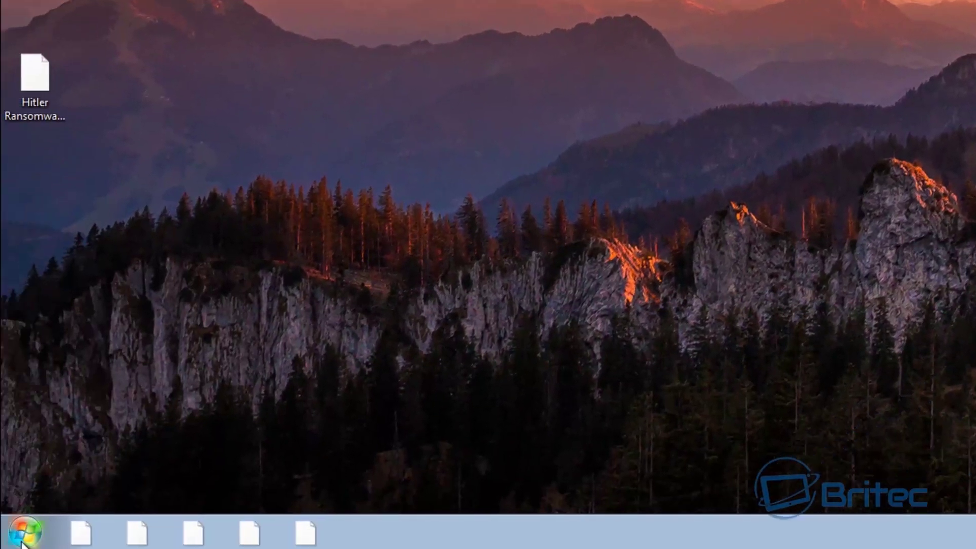
click(23, 543)
click(64, 483)
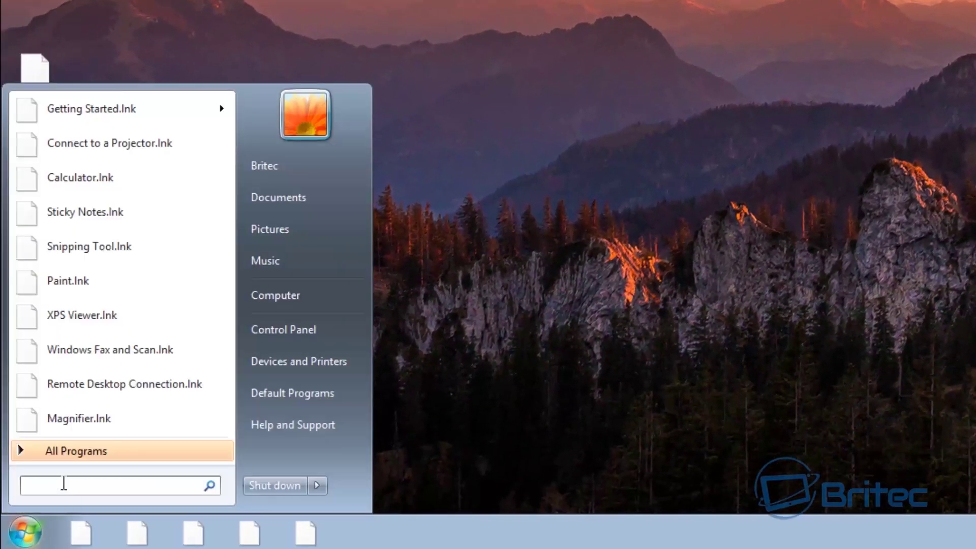
text(regedit)
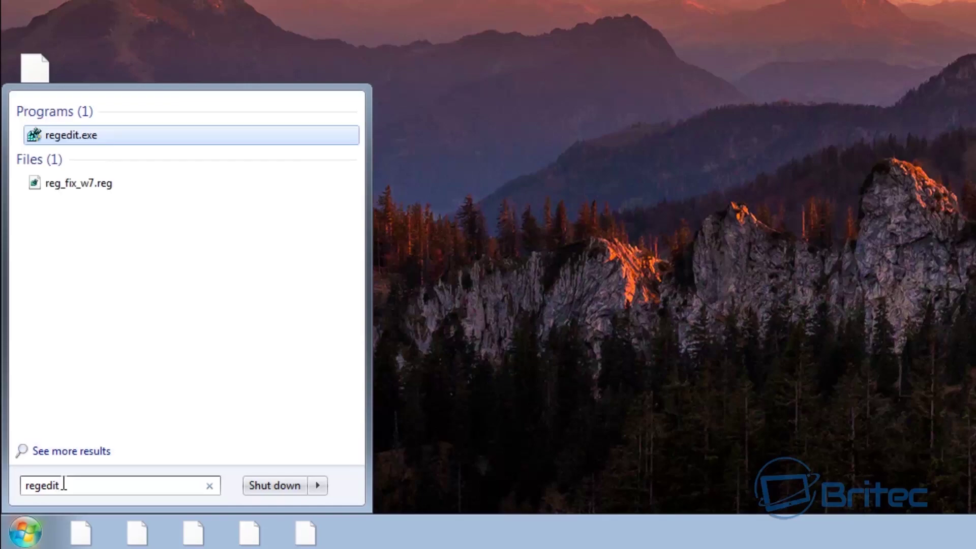
click(66, 136)
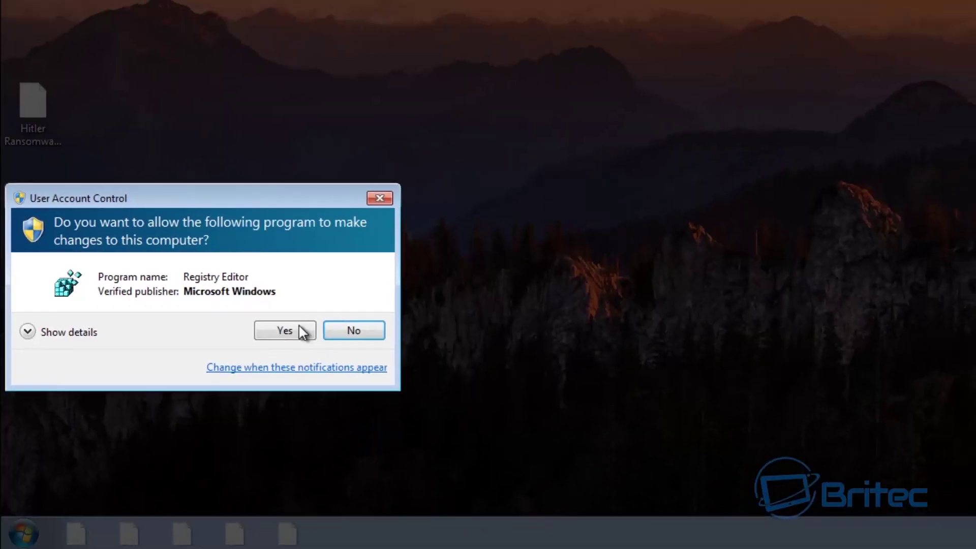
click(300, 330)
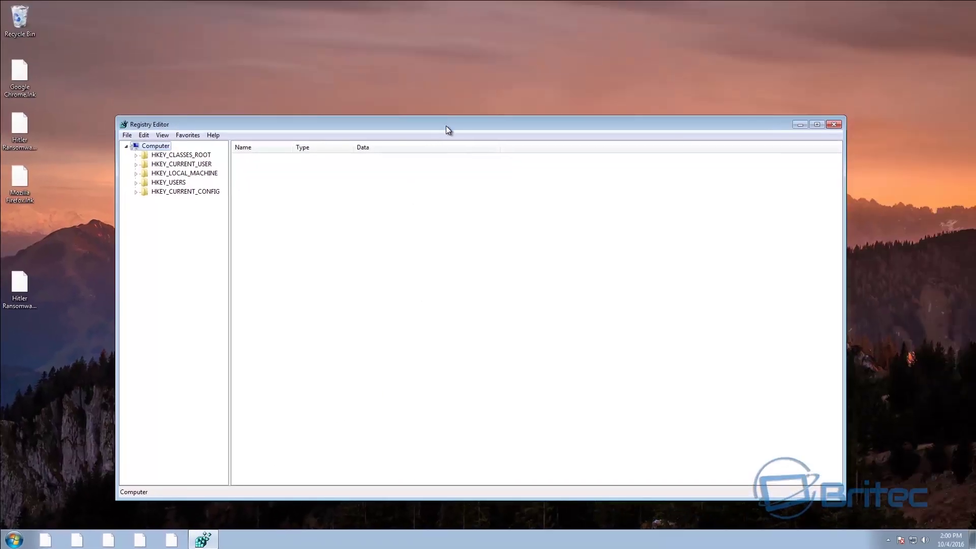
drag(446, 130, 443, 81)
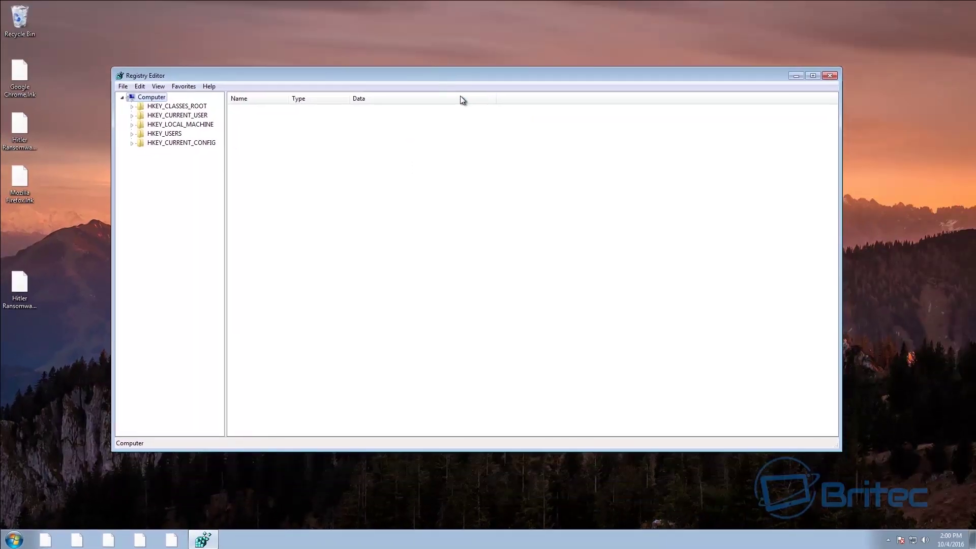
click(830, 77)
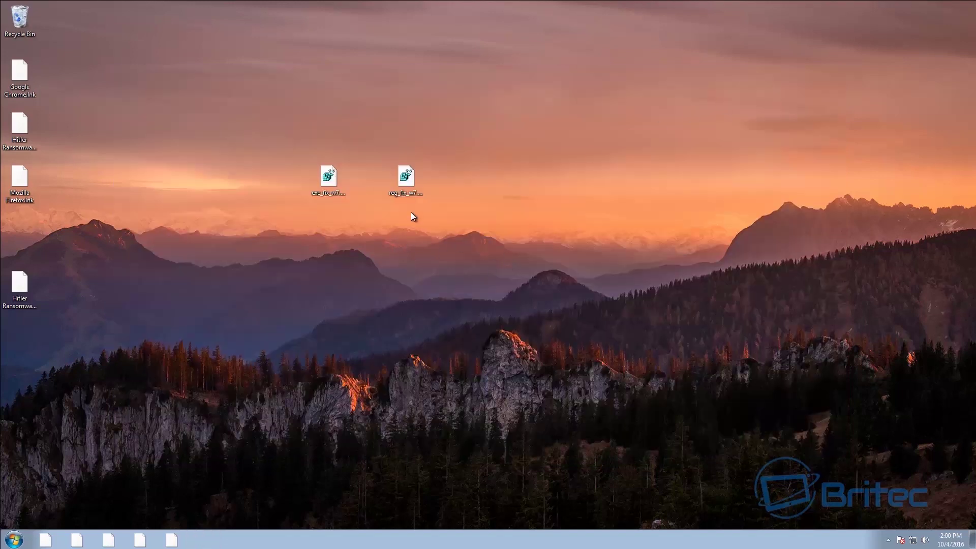
click(334, 183)
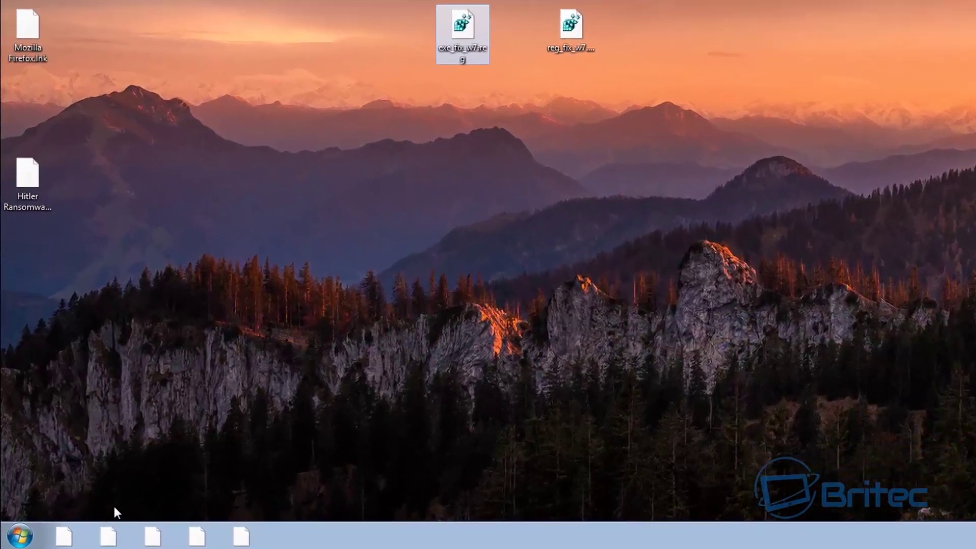
click(20, 535)
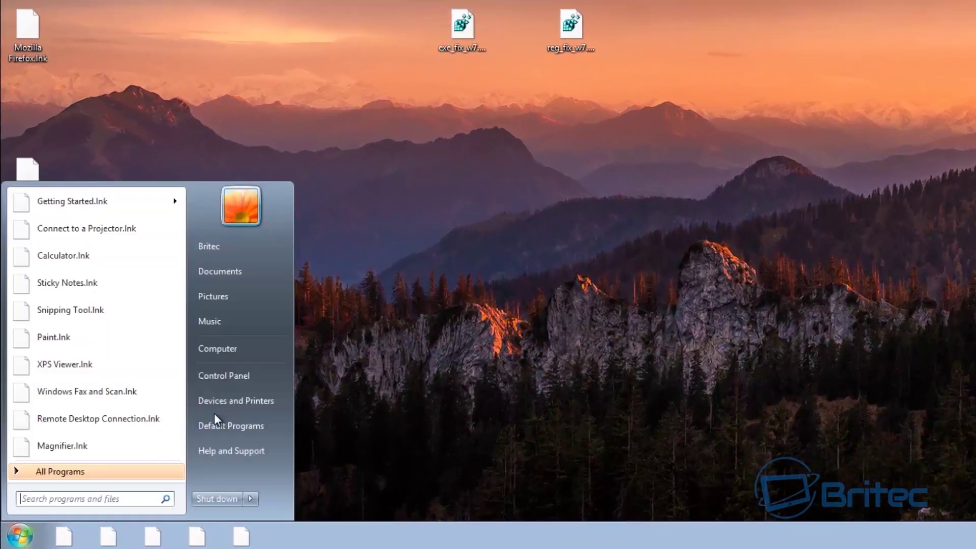
click(245, 349)
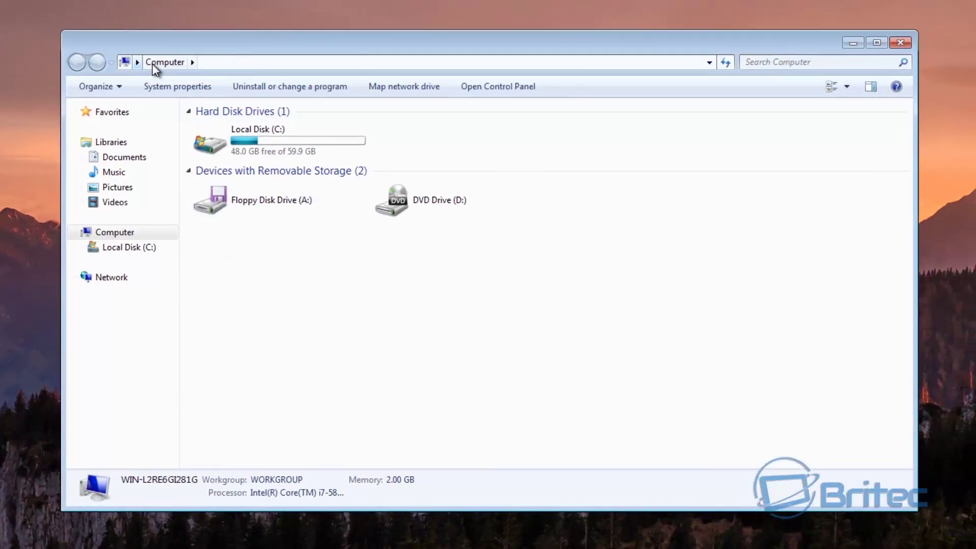
click(124, 62)
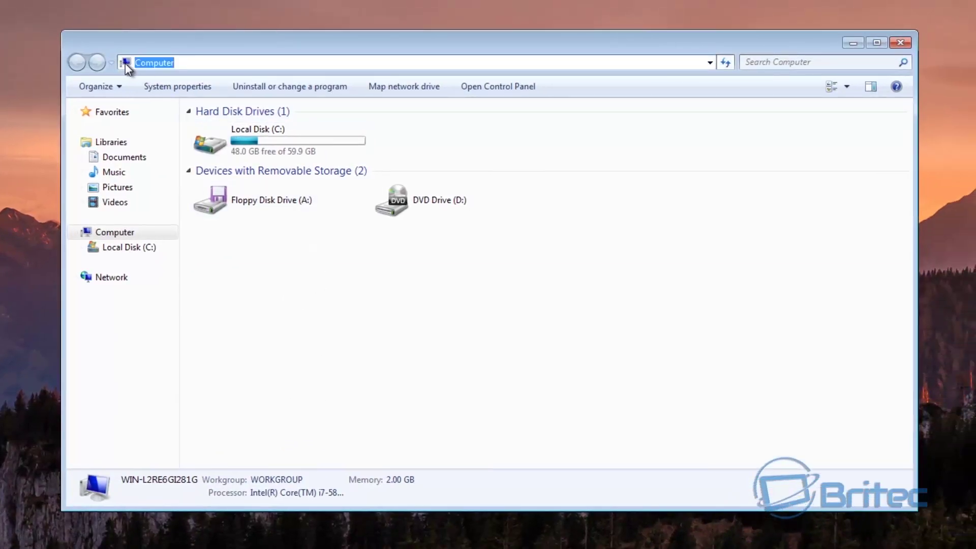
key(BackSpace)
text(http)
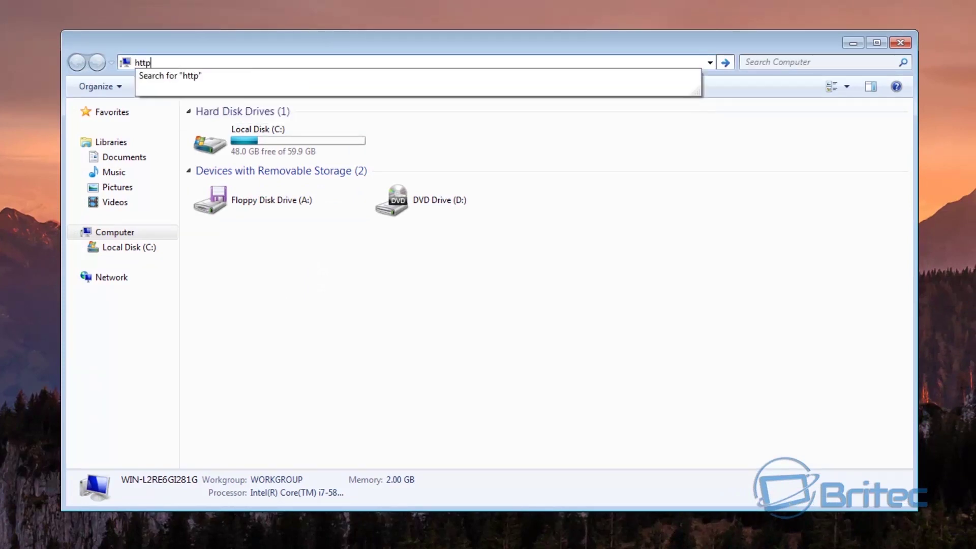
text(://google.co.uk)
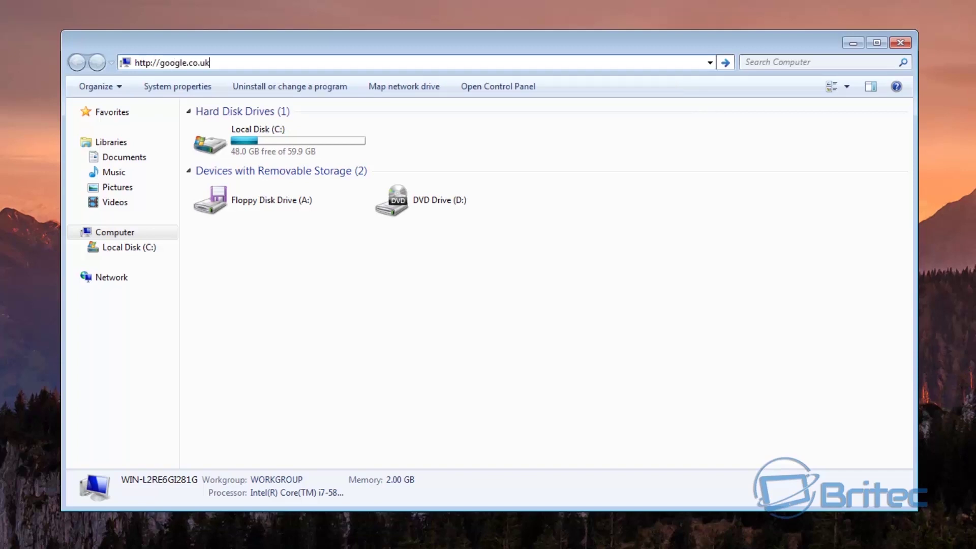
key(Return)
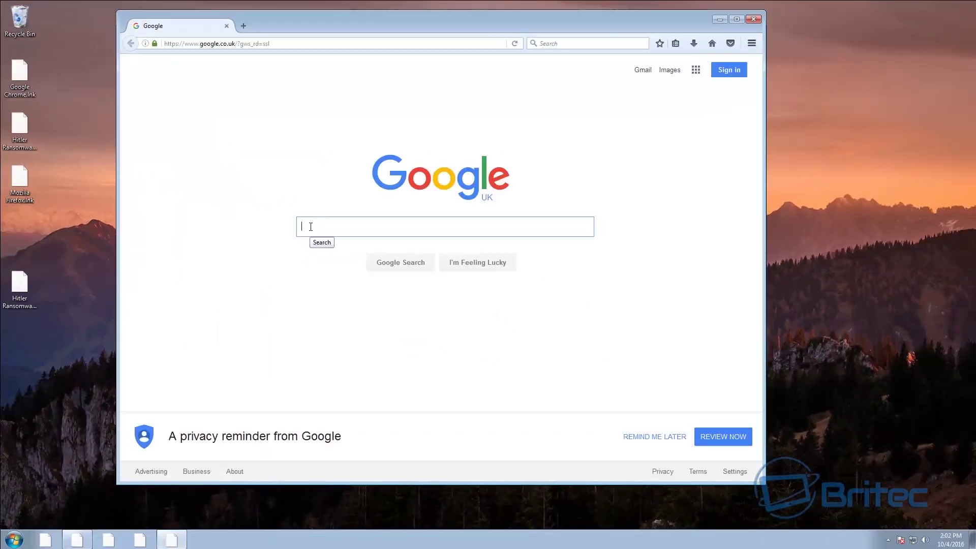
- Search Google for 'windows repair tool' and open the Tweaking.com Windows Repair page
text(windows r)
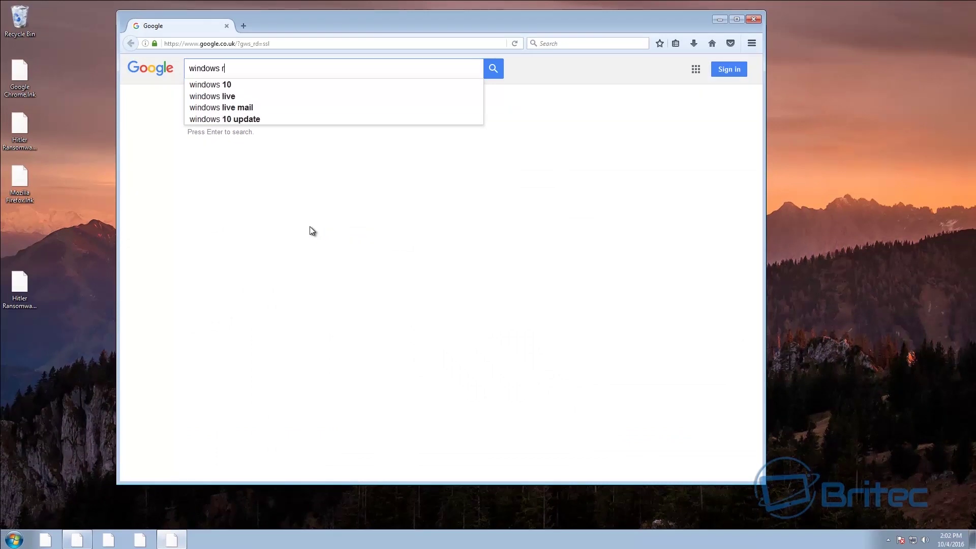
text(epair tool)
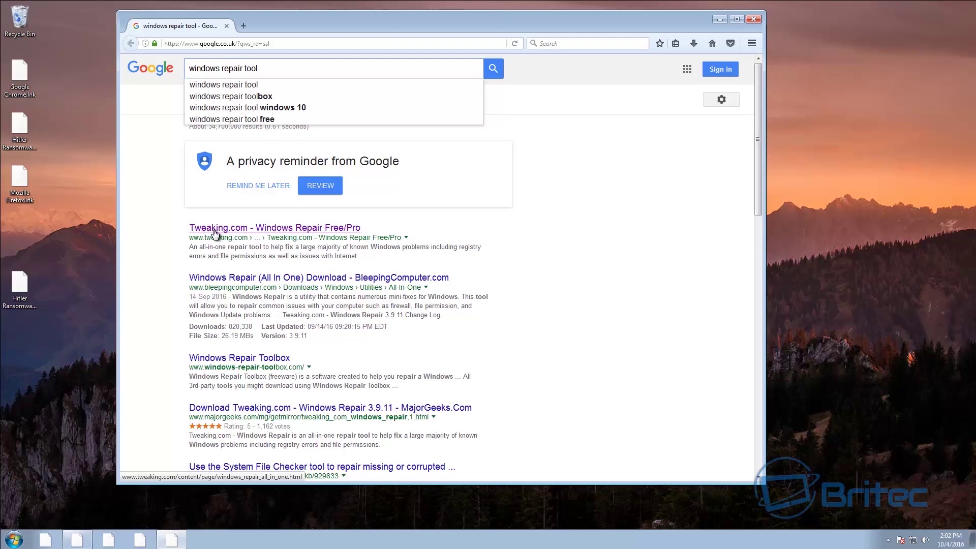
click(241, 233)
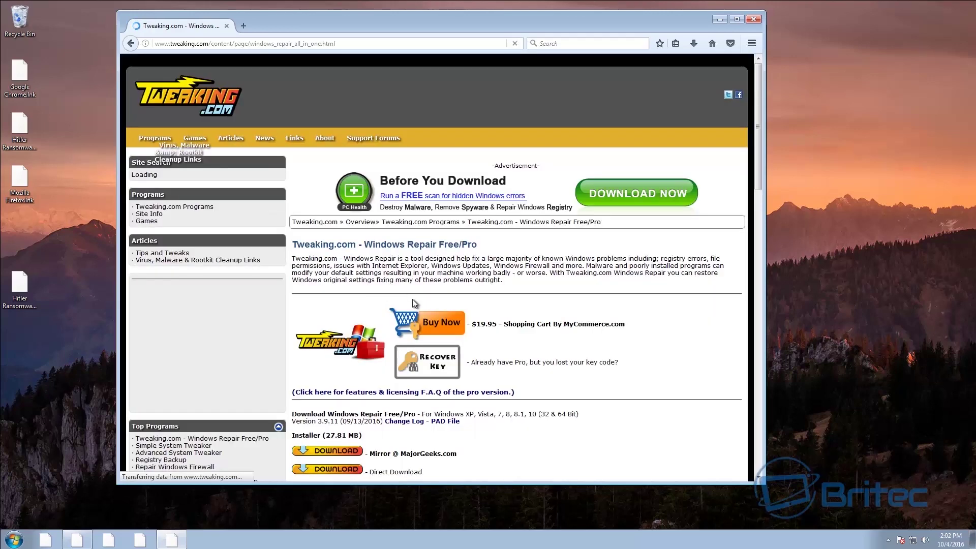
scroll(417, 369, down, 2)
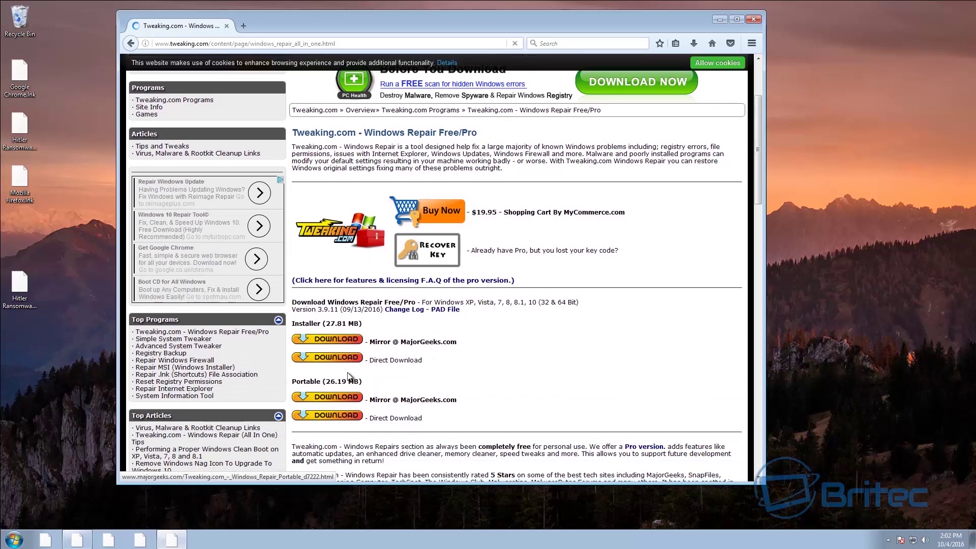
- Save the portable Windows Repair zip and copy it from the Downloads library to the desktop
click(340, 416)
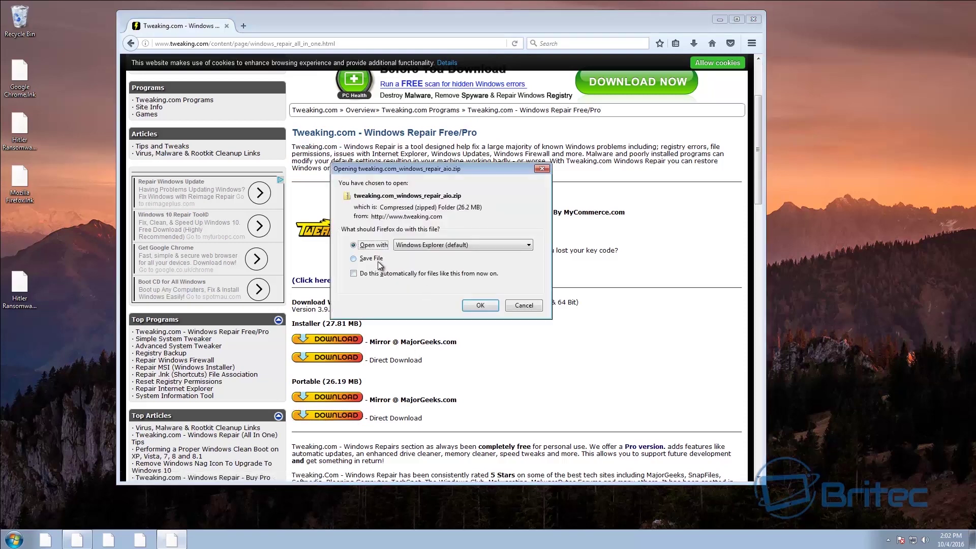
click(381, 260)
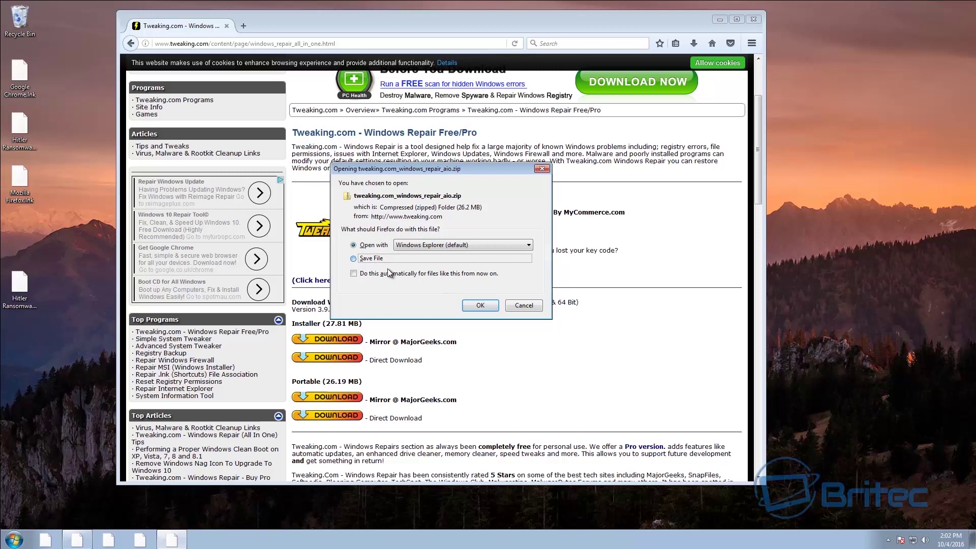
click(480, 306)
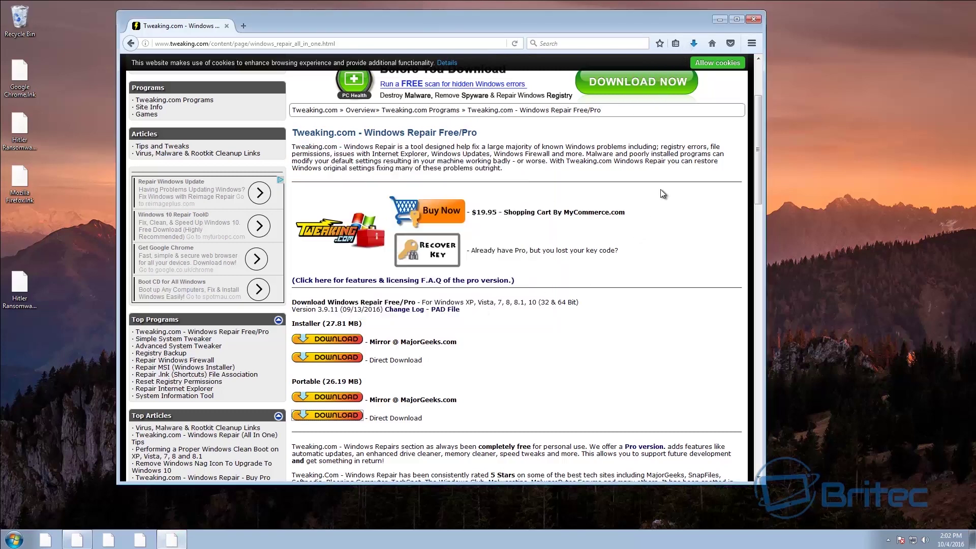
click(695, 46)
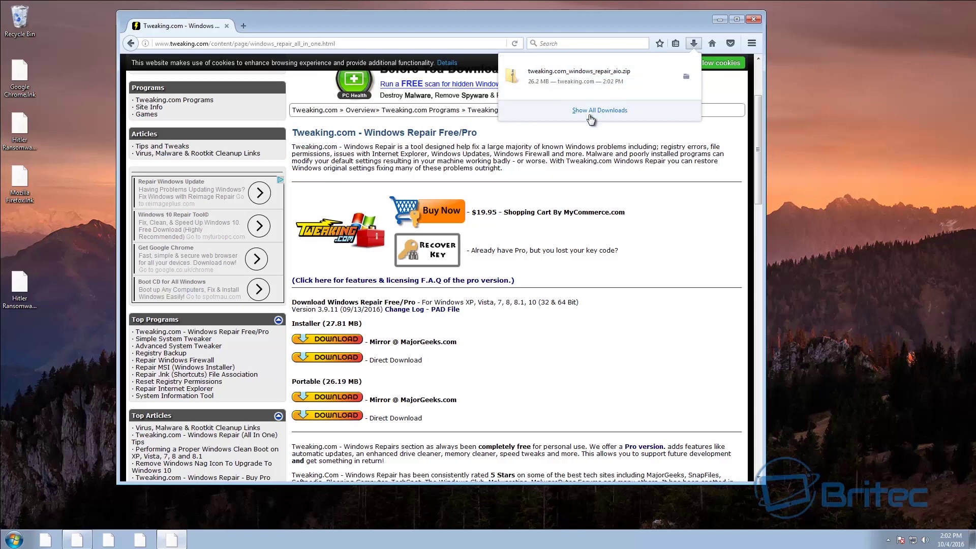
click(600, 110)
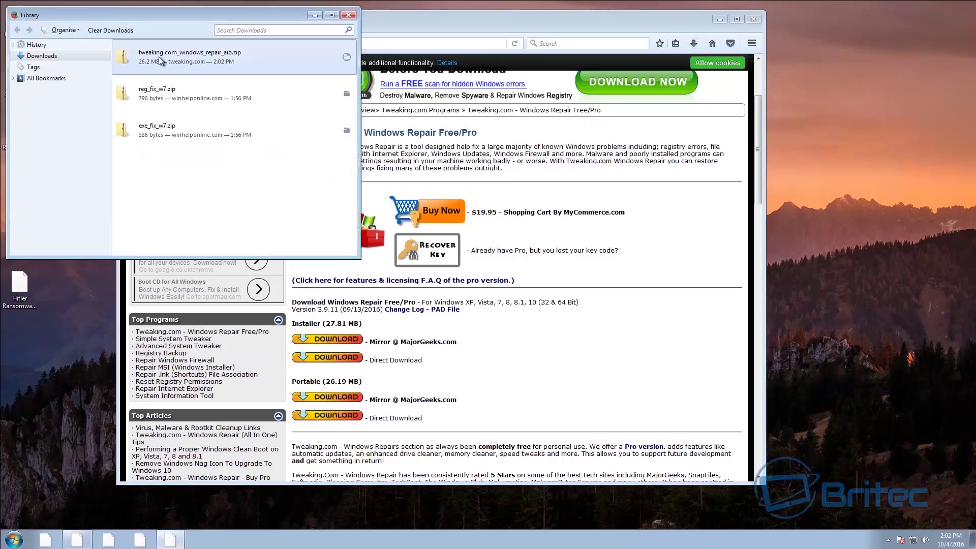
drag(158, 57, 836, 113)
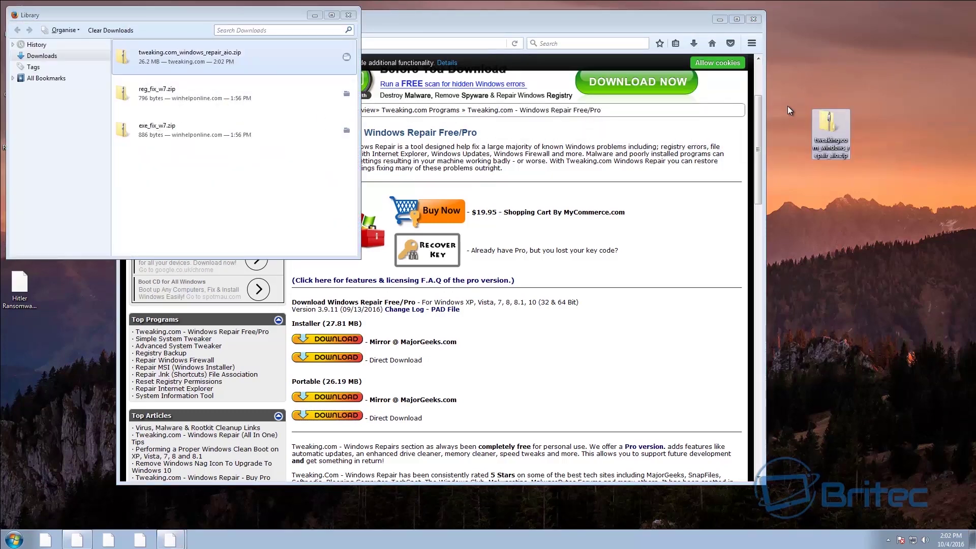
click(753, 21)
- Close the Library and Computer windows and reposition the downloaded zip on the desktop
click(350, 16)
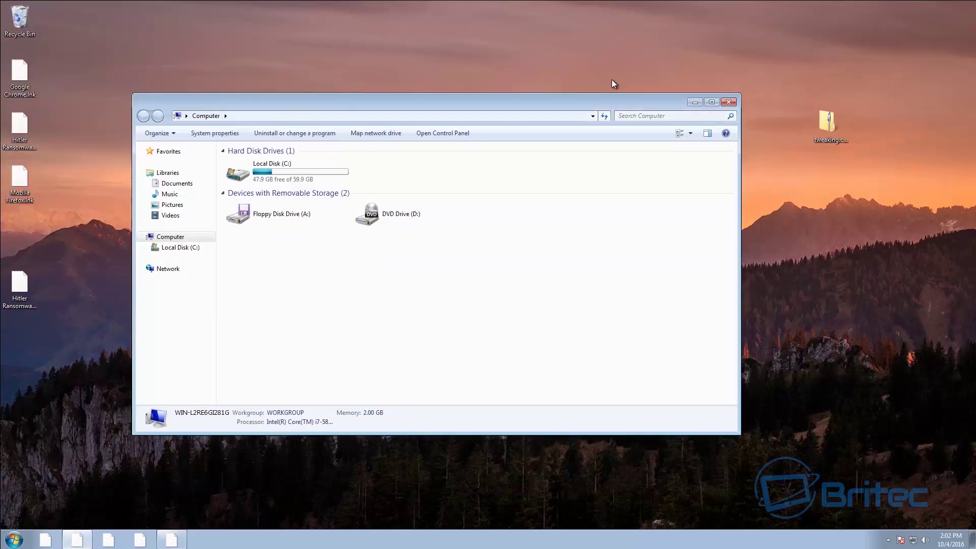
click(729, 102)
drag(829, 133, 557, 183)
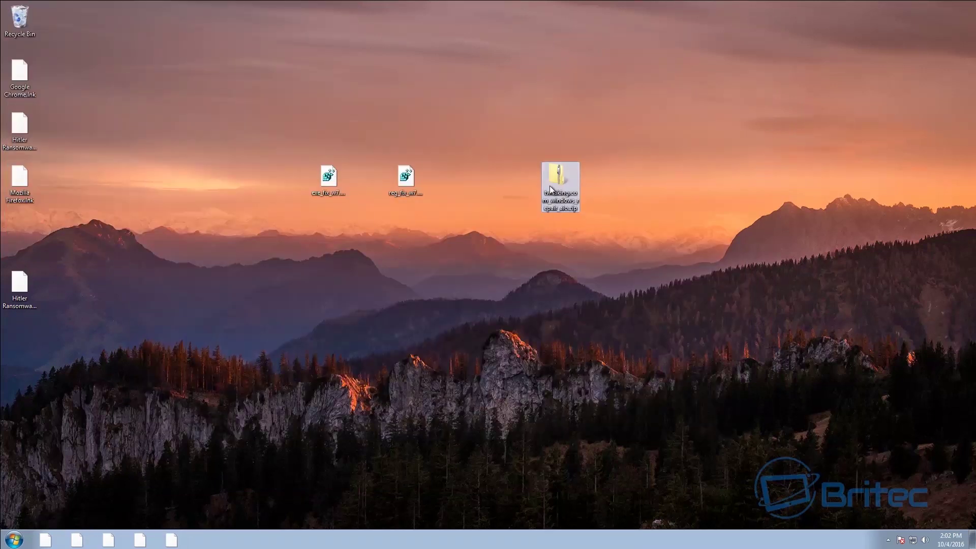
- Open the zip in 7-Zip and extract the Tweaking.com - Windows Repair folder to the desktop
right_click(553, 175)
mouse_move(610, 206)
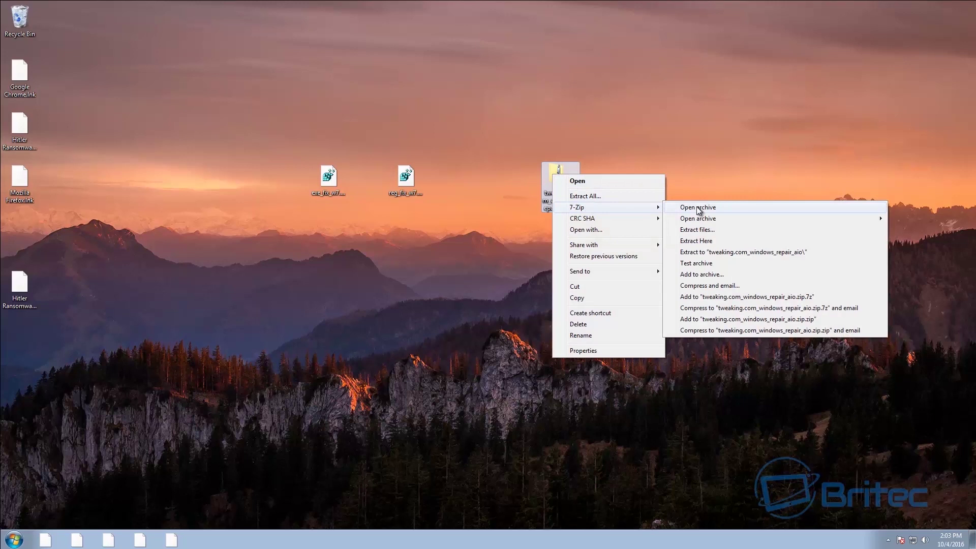
click(696, 206)
click(118, 136)
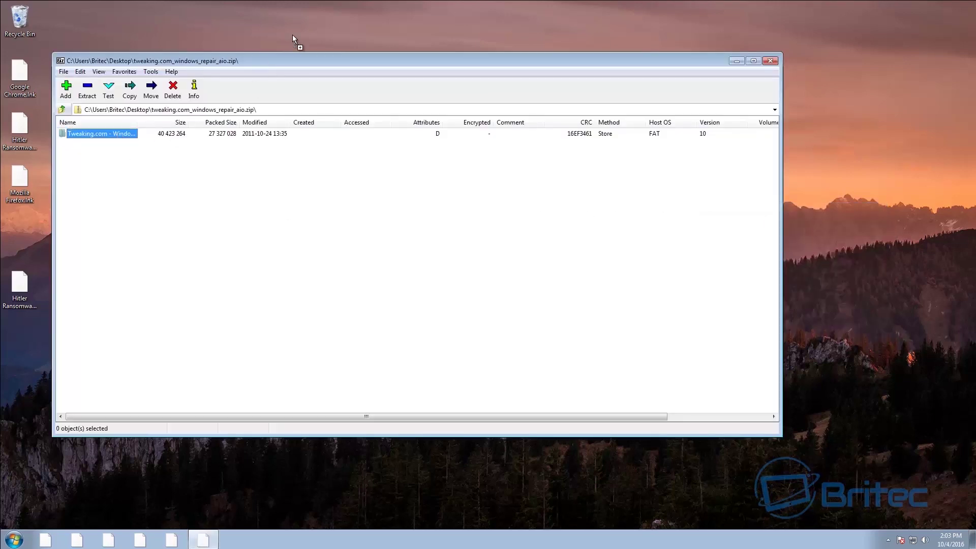
drag(298, 35, 298, 35)
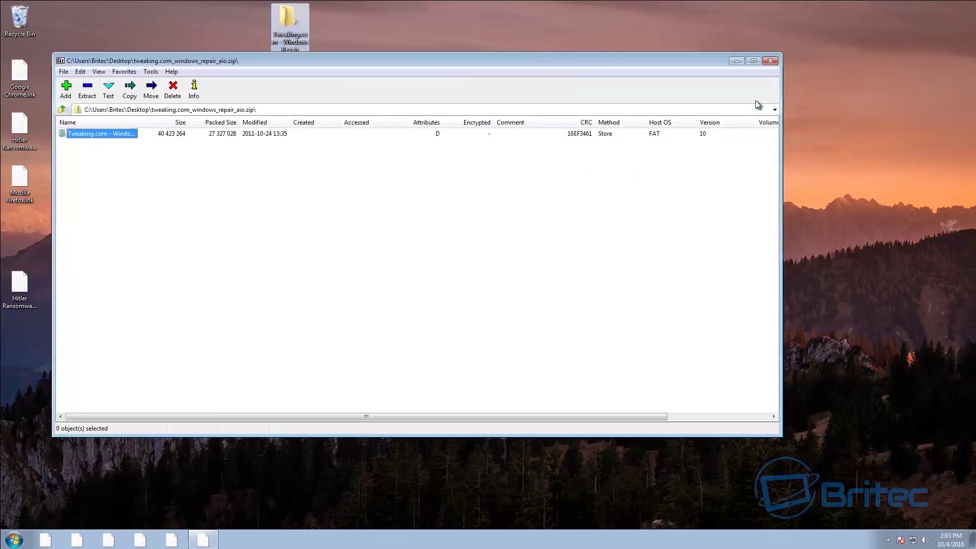
click(770, 62)
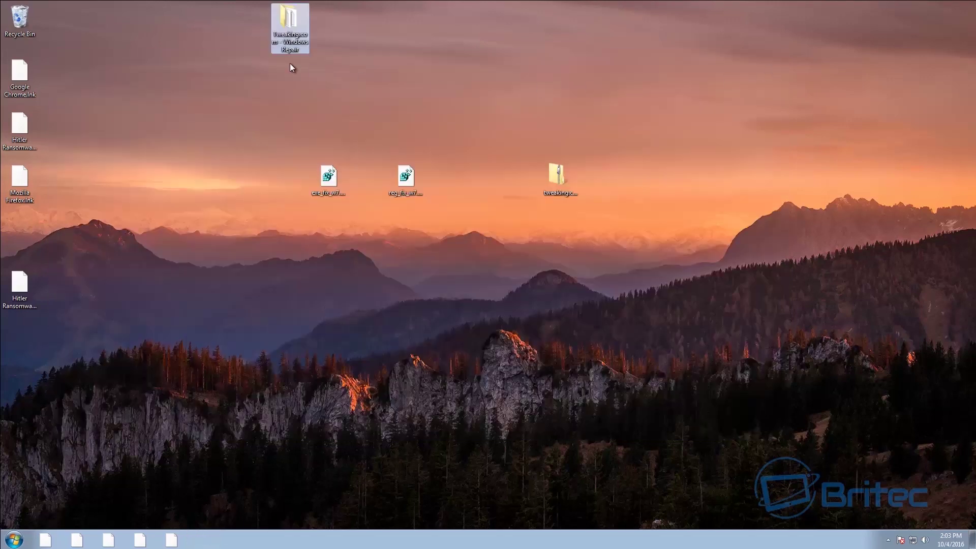
- Place the extracted repair folder beside the other desktop files and open it
drag(291, 25, 251, 150)
drag(251, 192, 249, 187)
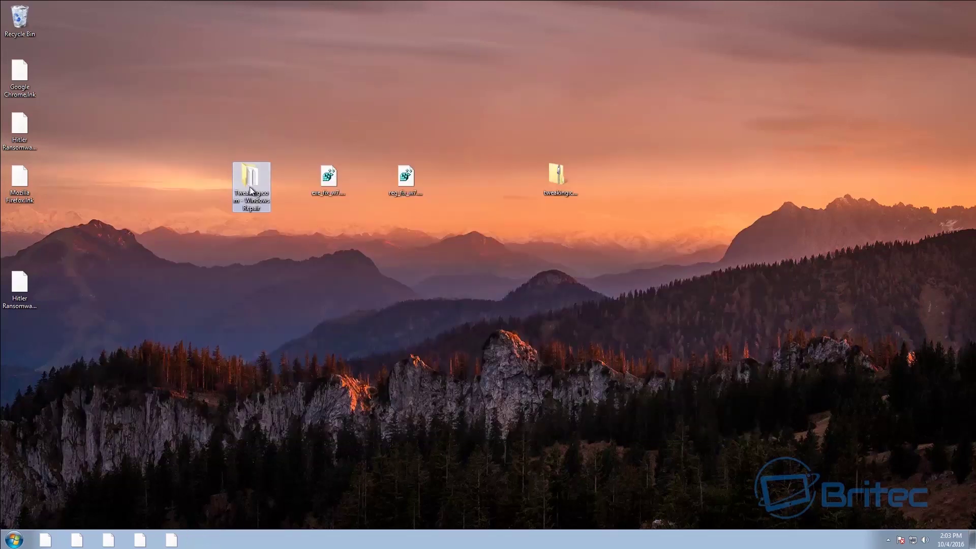
double_click(249, 187)
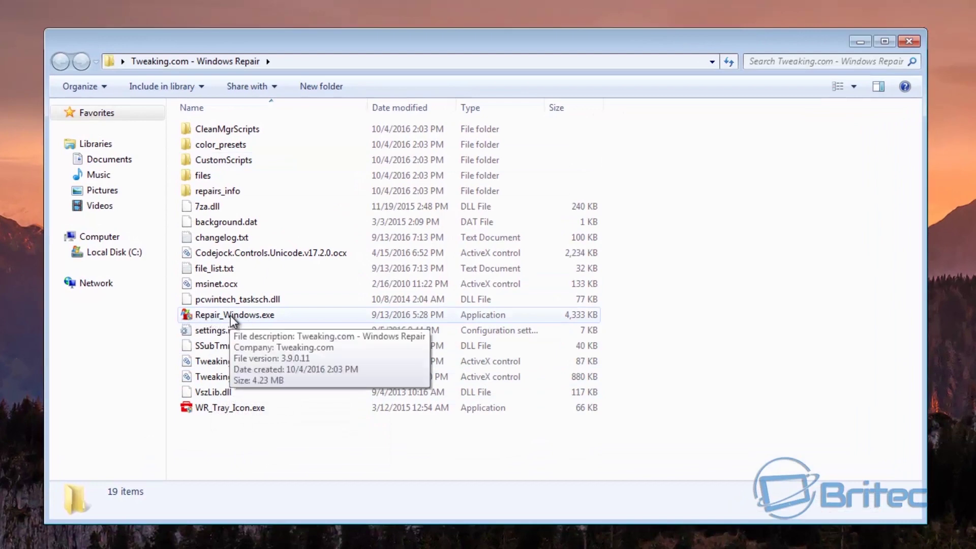
- Run Repair_Windows.exe as administrator and show the full repair list on the Repairs page
double_click(259, 316)
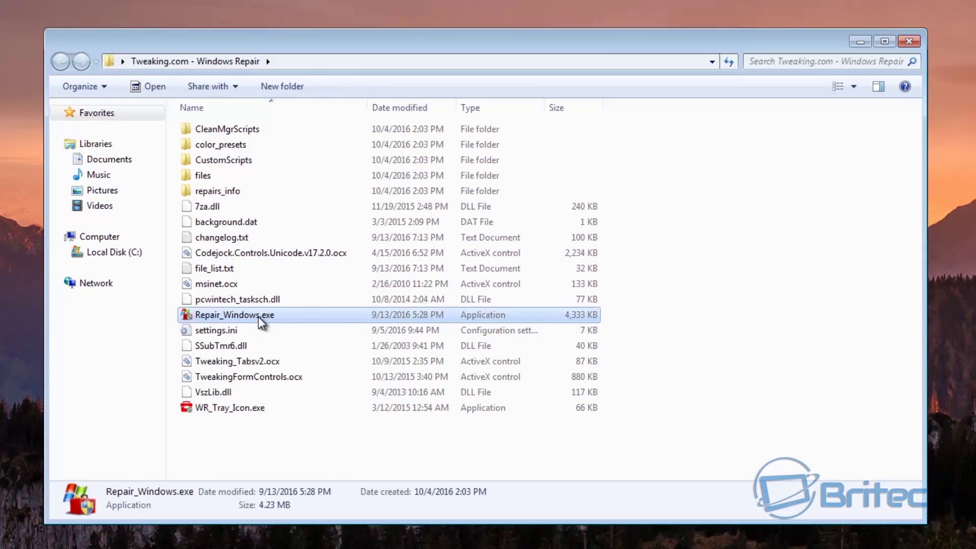
click(541, 318)
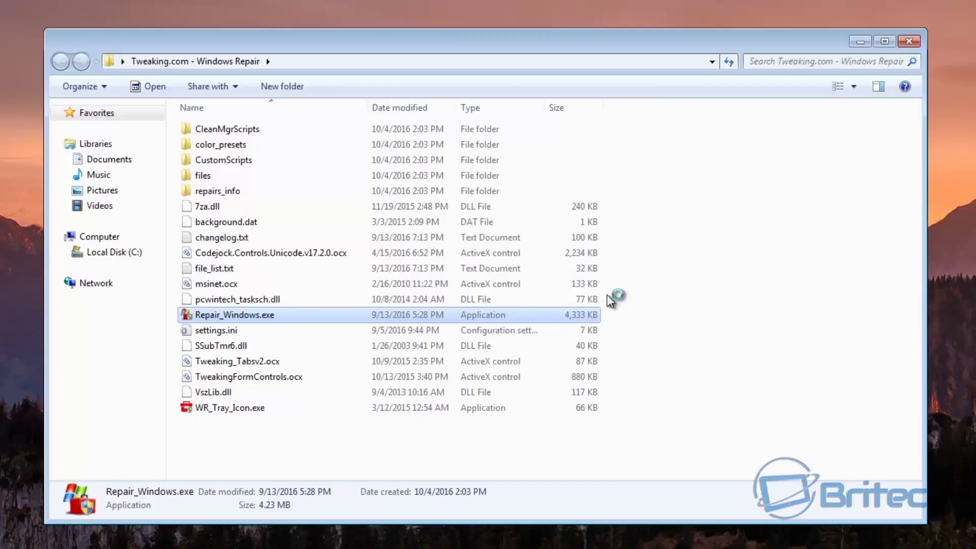
click(899, 43)
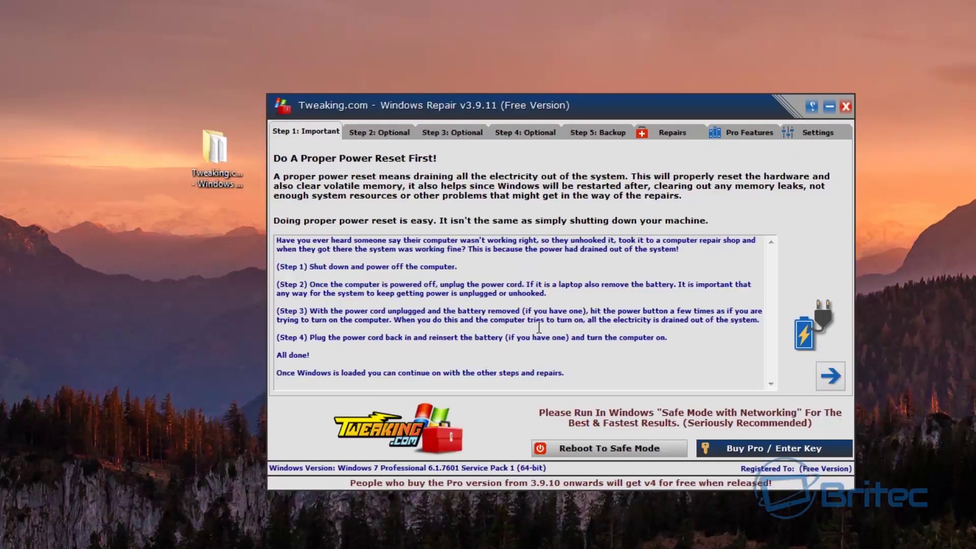
click(674, 133)
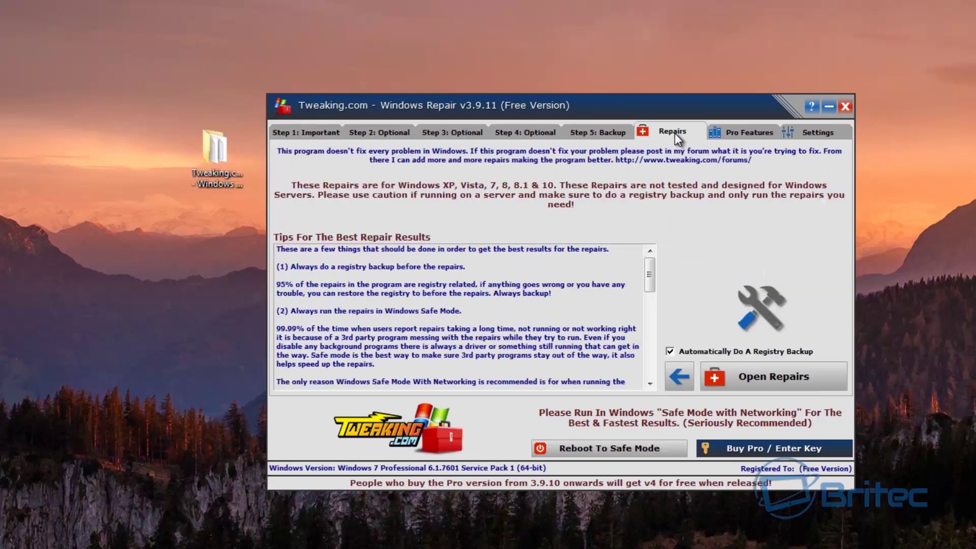
click(747, 374)
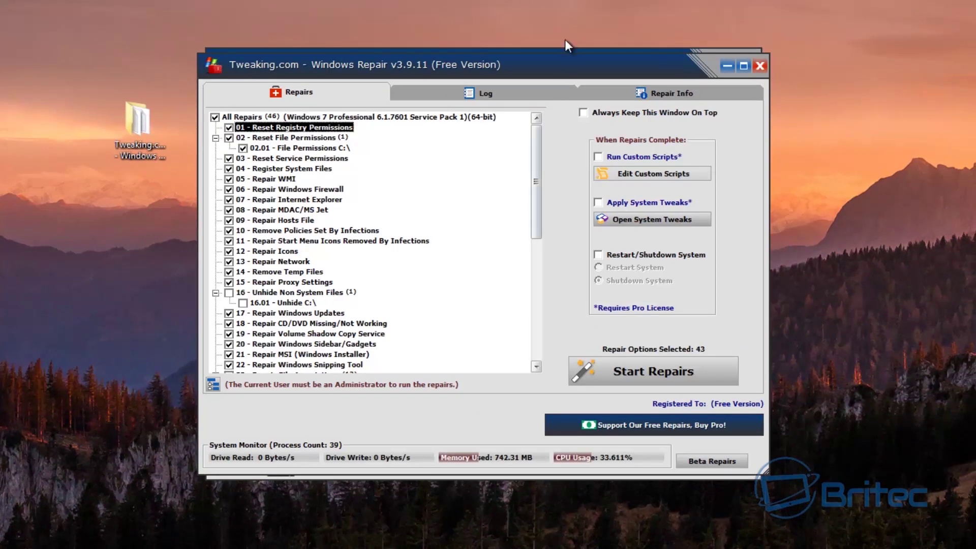
- Clear all repair selections and select the twelve file association repairs
drag(558, 65, 548, 74)
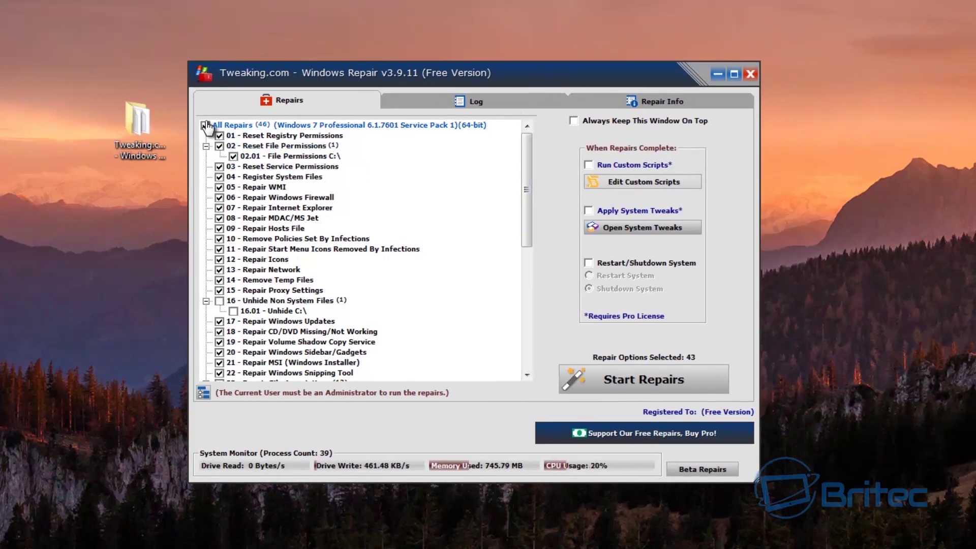
click(206, 125)
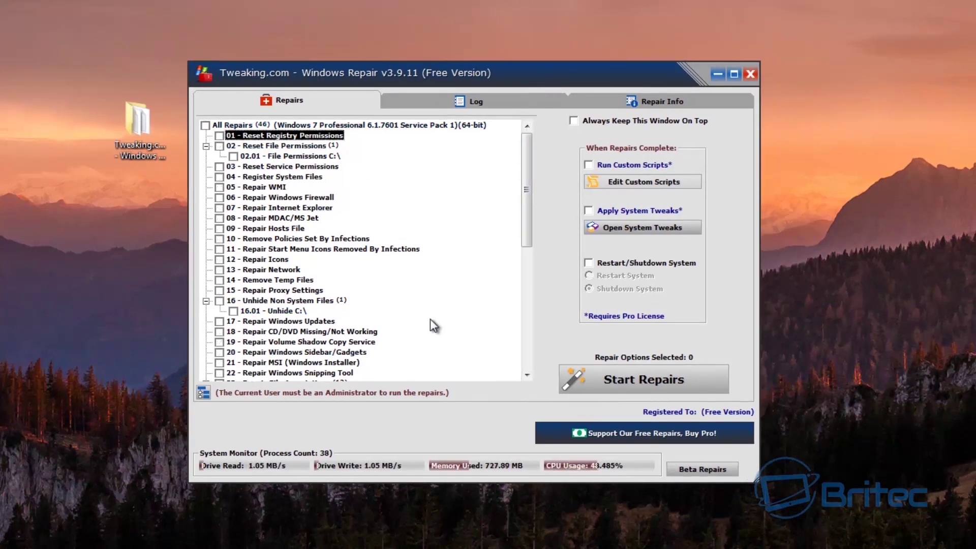
drag(525, 173, 526, 300)
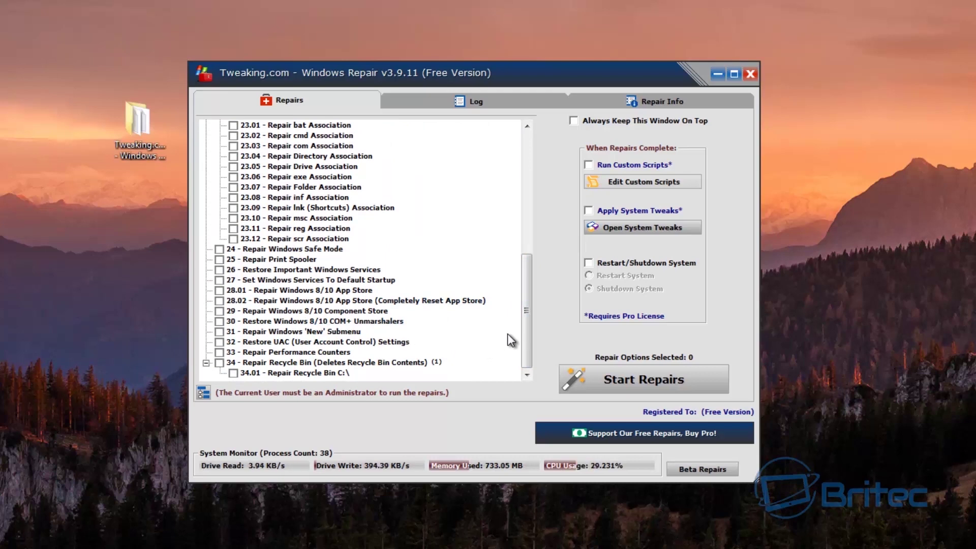
drag(525, 320, 533, 277)
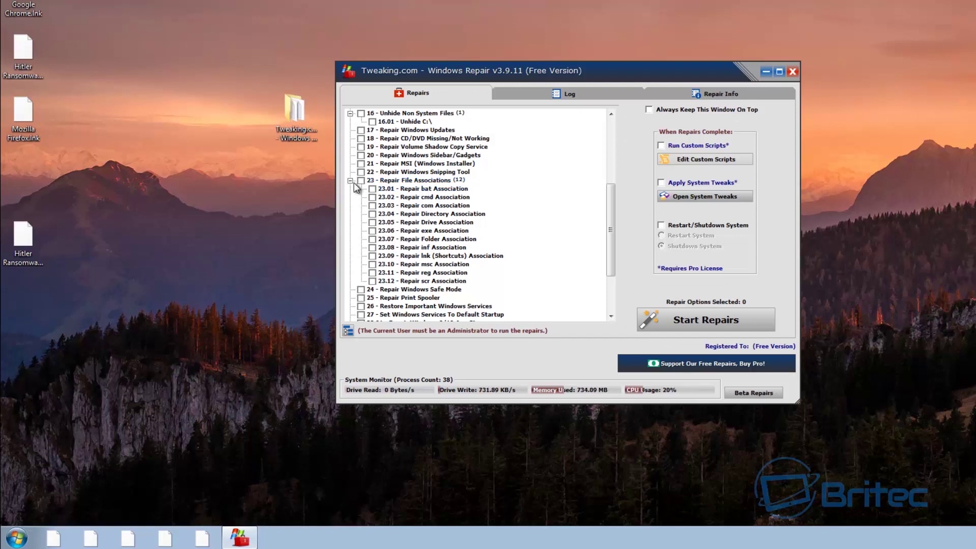
click(361, 181)
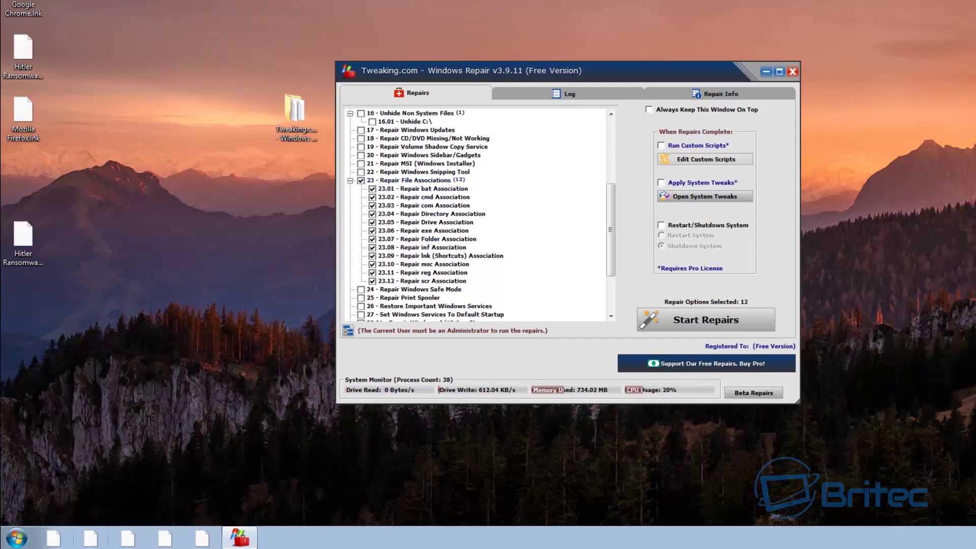
click(17, 538)
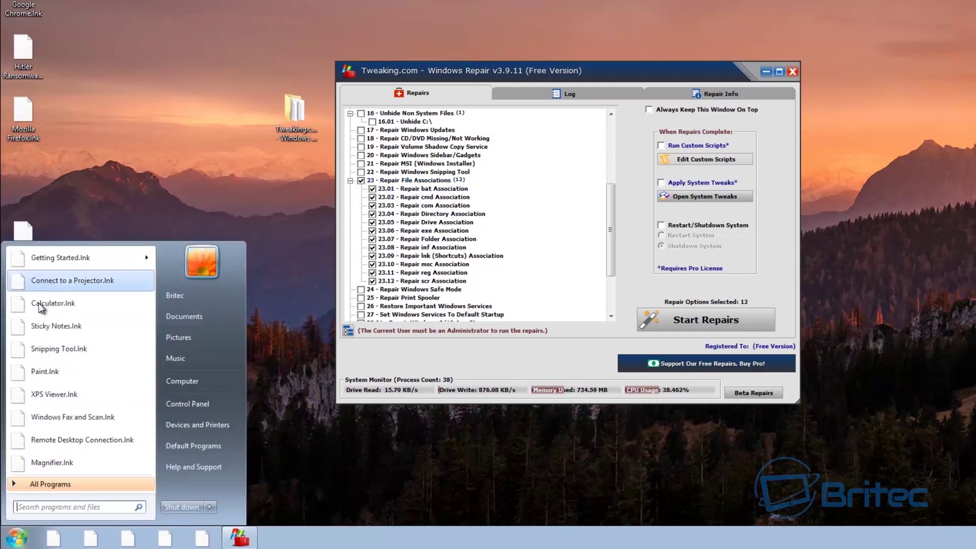
click(556, 365)
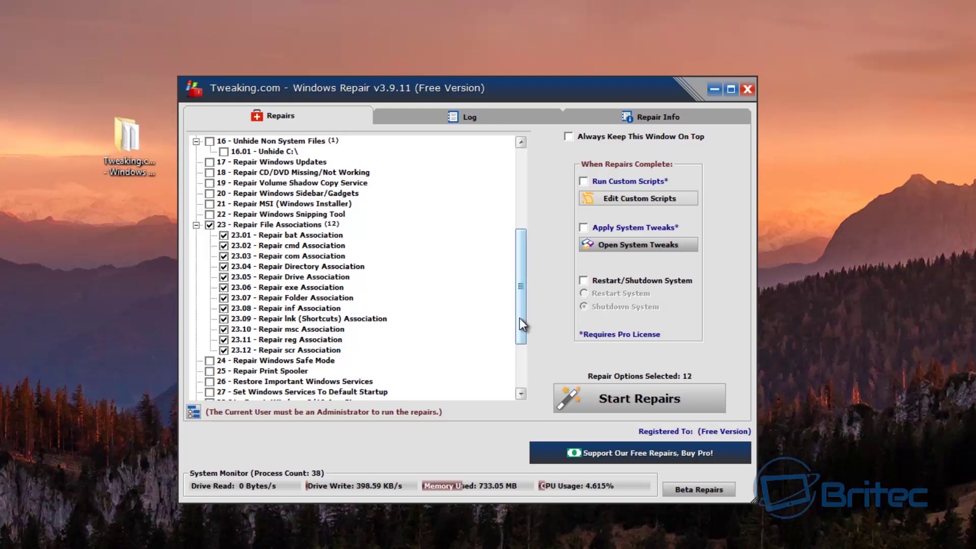
drag(520, 318, 519, 204)
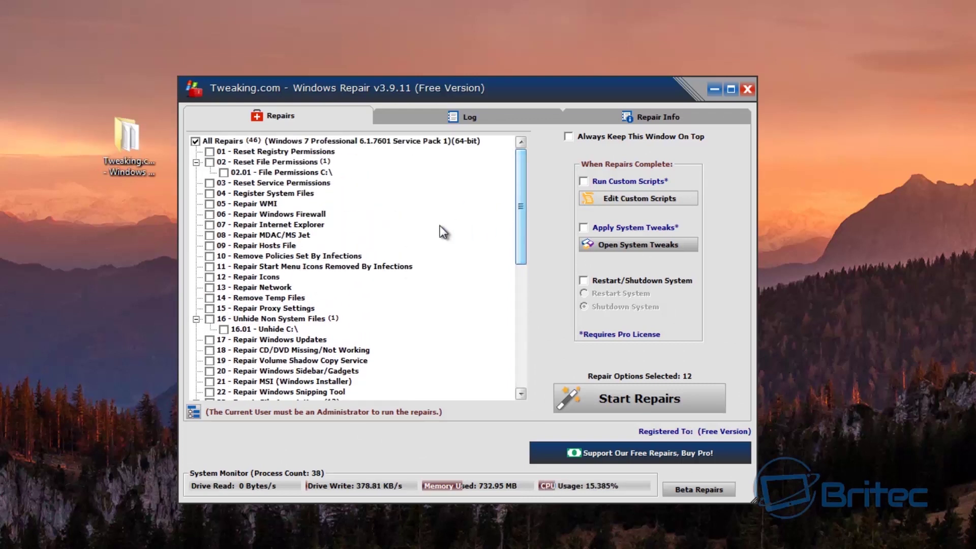
- Add registry, file and service permission resets, infection policy removal and Start Menu icon repair, then start
click(209, 152)
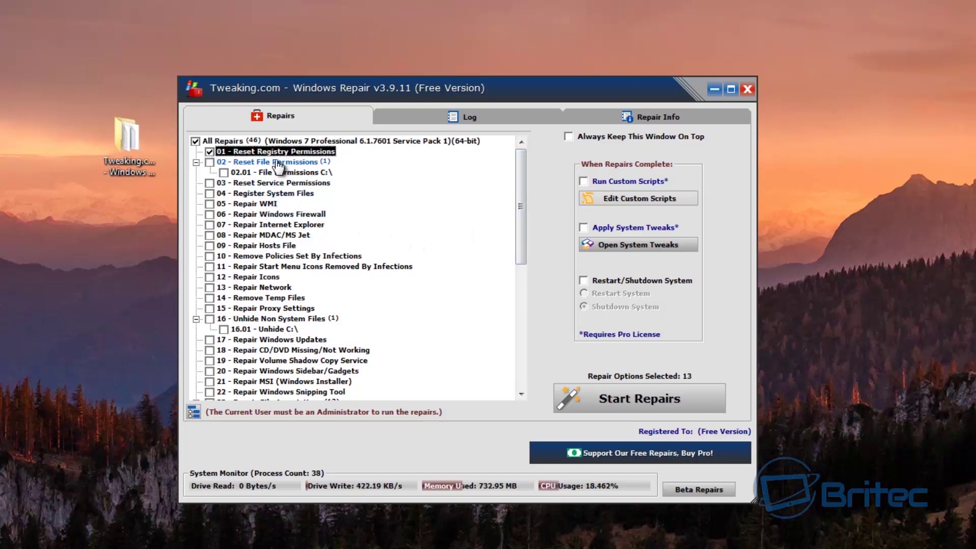
click(209, 163)
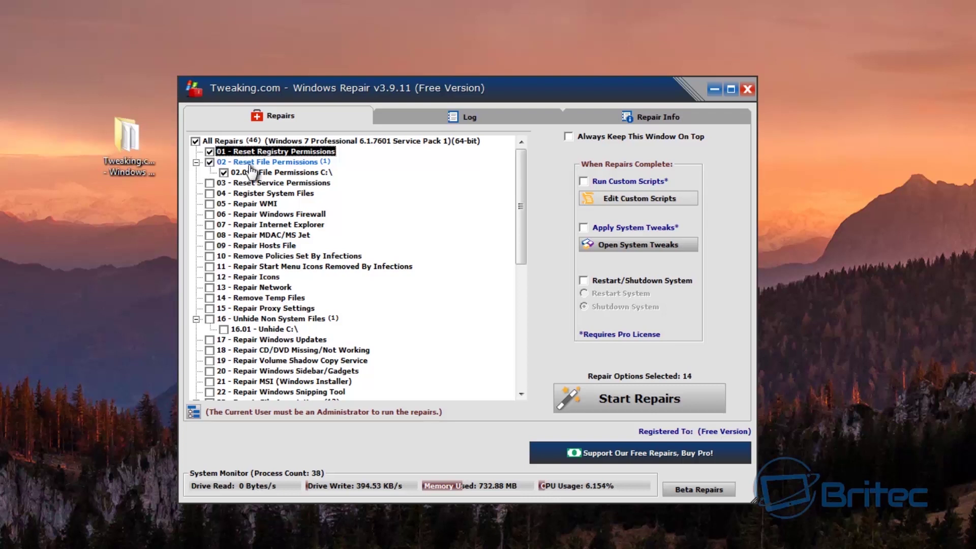
click(209, 183)
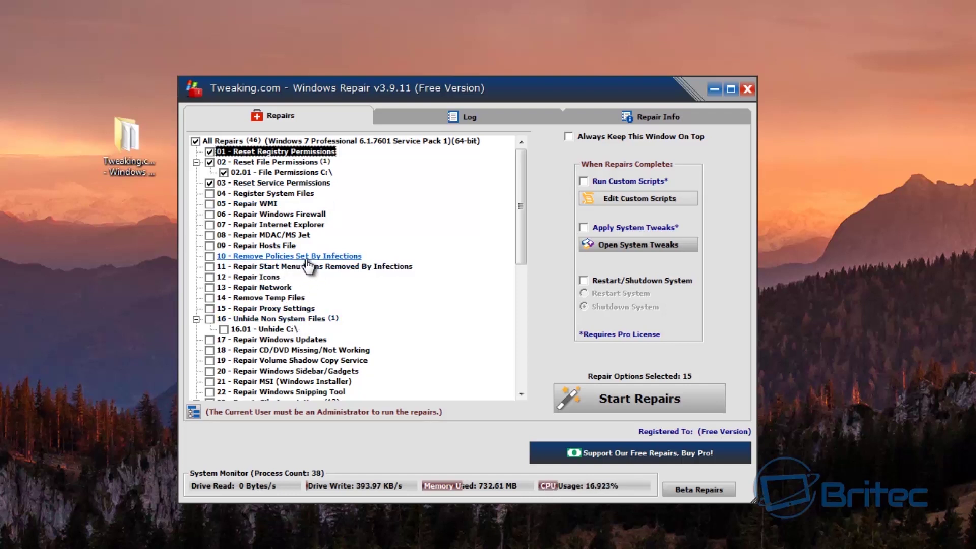
click(209, 256)
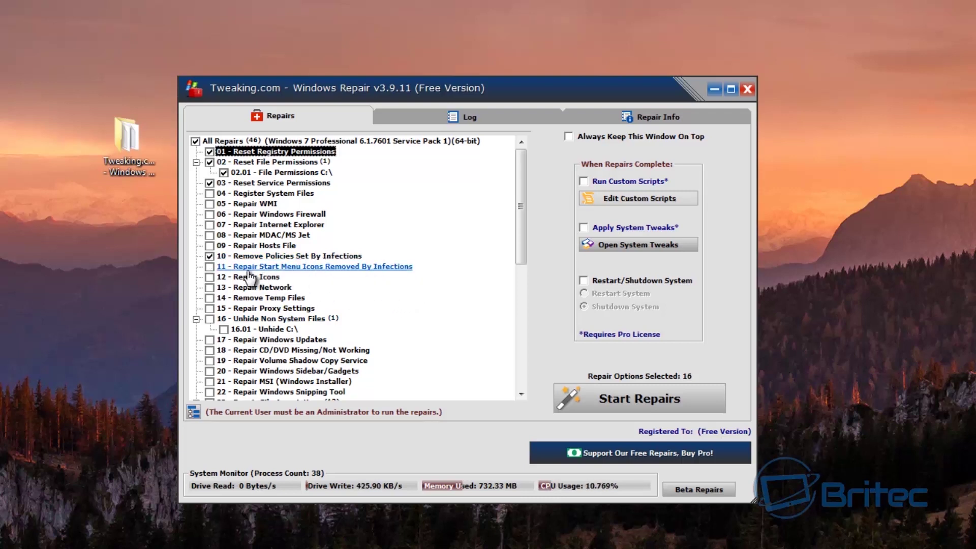
click(213, 269)
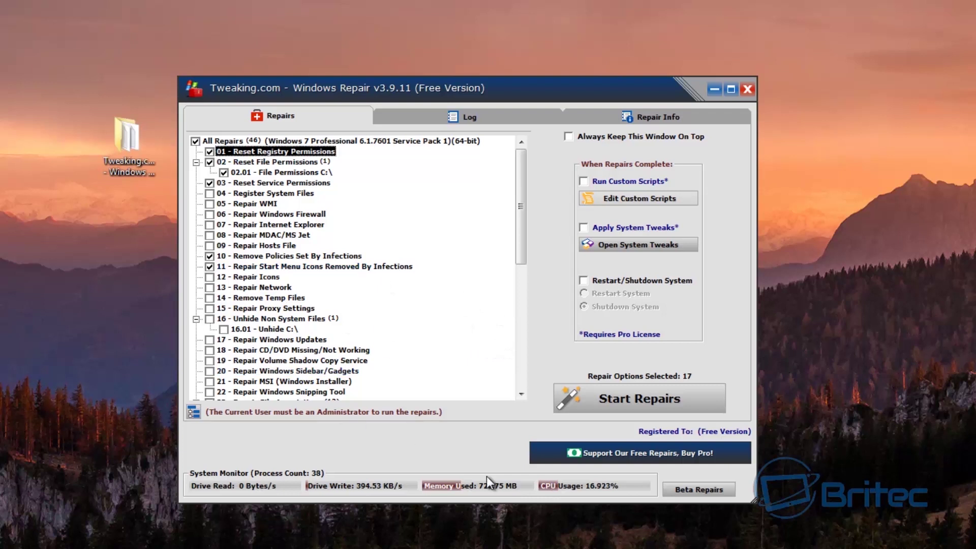
click(643, 404)
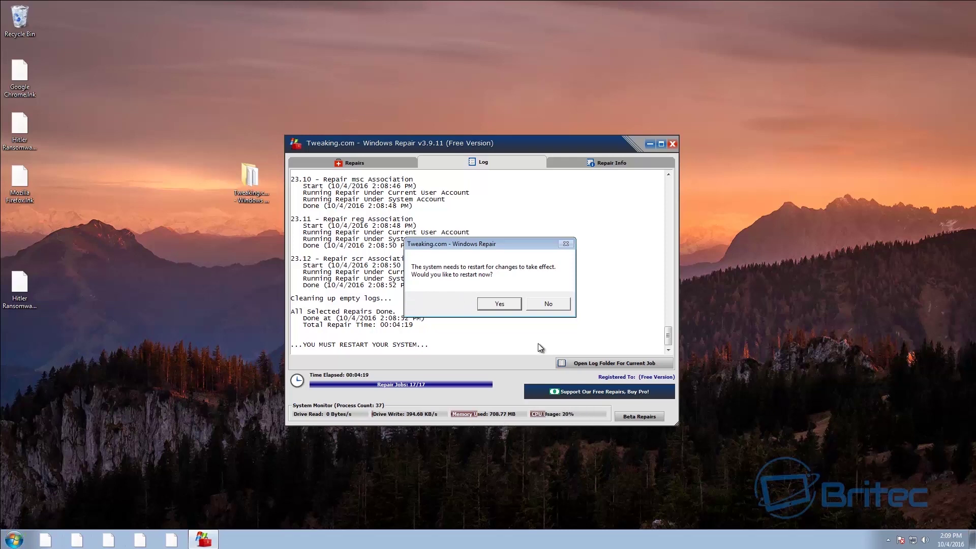
- Accept the restart prompt and dismiss the log-off warning
click(499, 304)
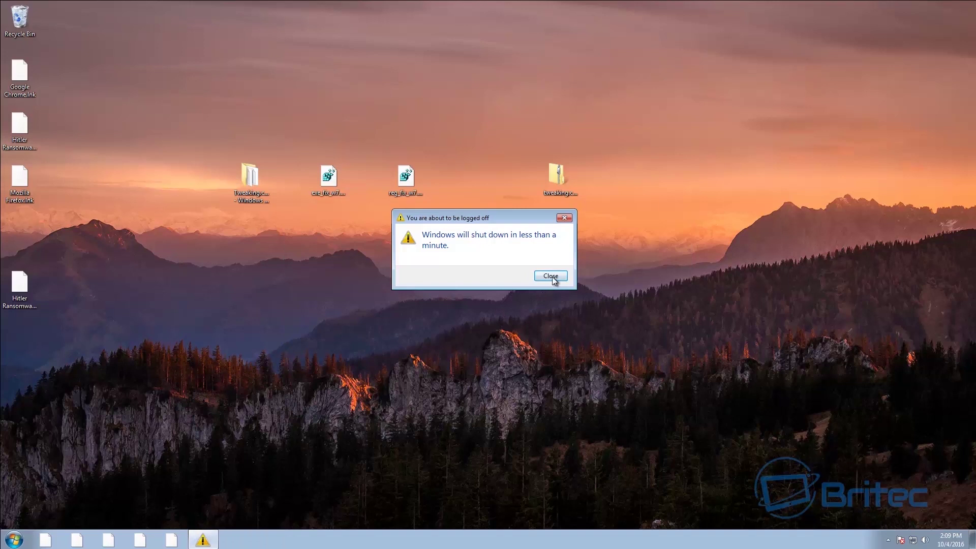
click(551, 276)
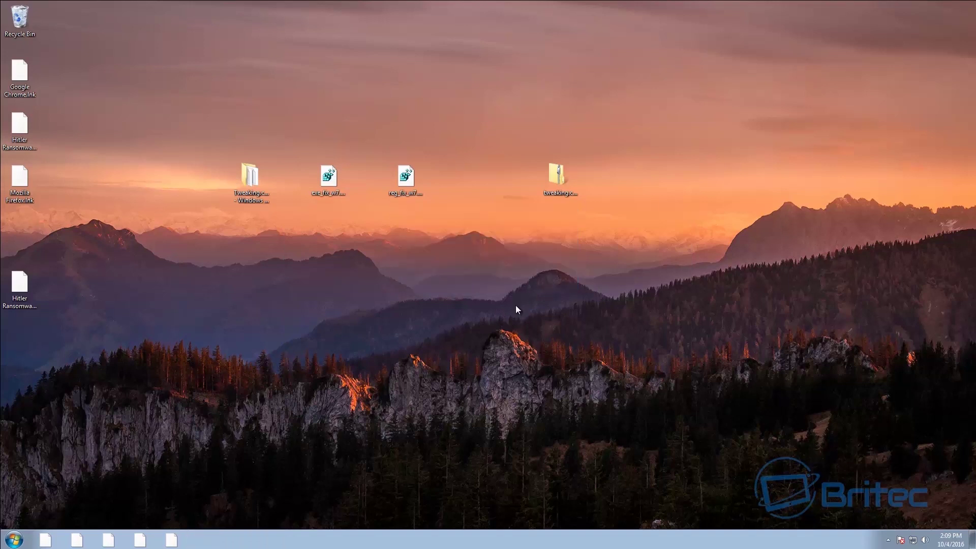
click(6, 543)
- Restart Windows, then check the Start menu program icons and close Google Chrome
click(178, 514)
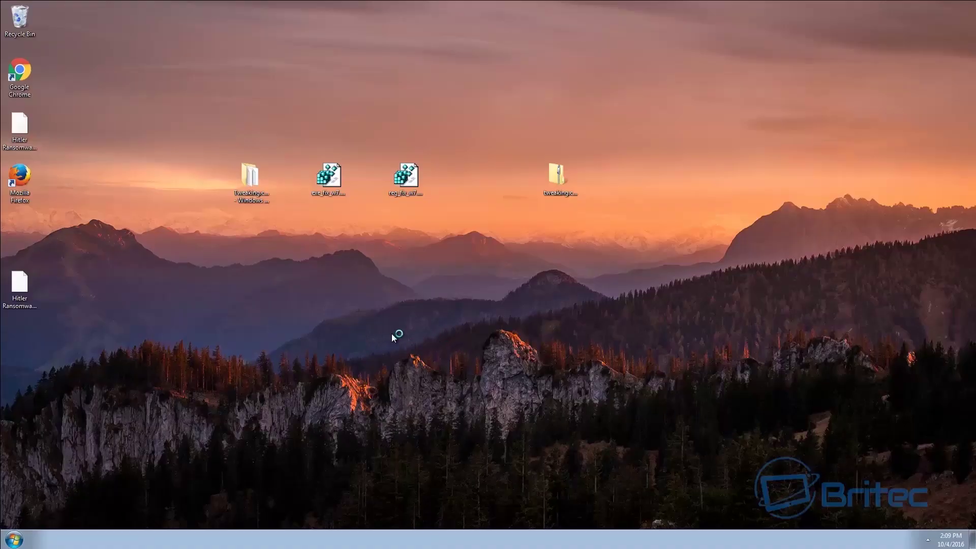
click(14, 540)
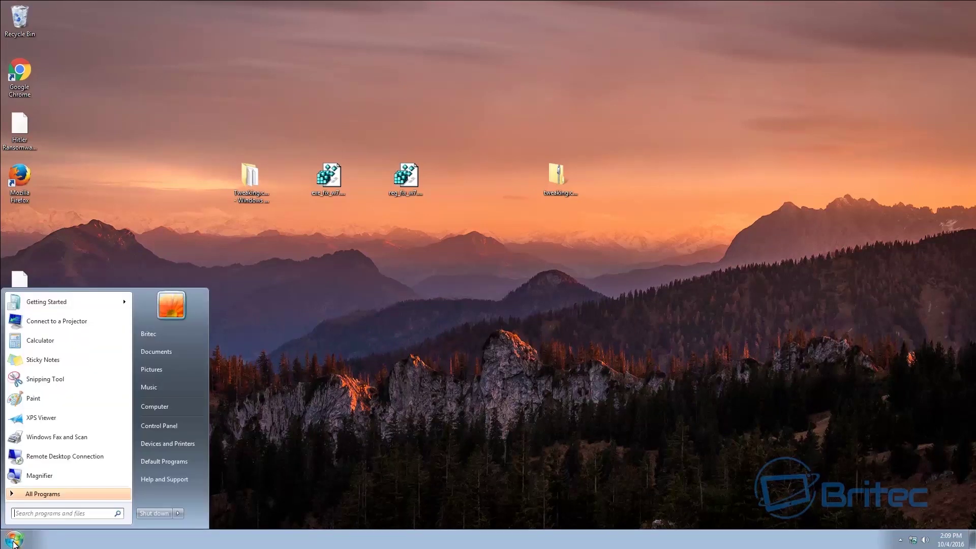
click(38, 494)
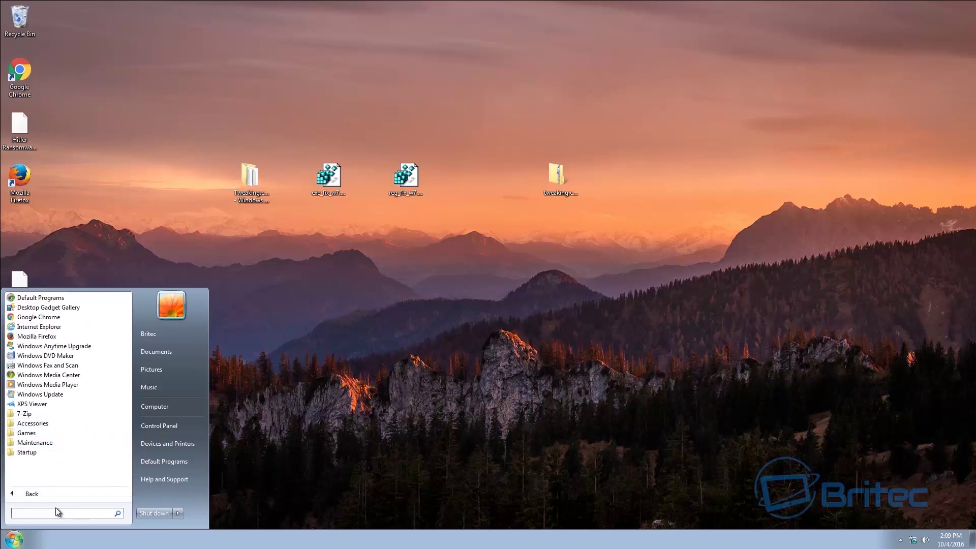
key(Up)
click(271, 413)
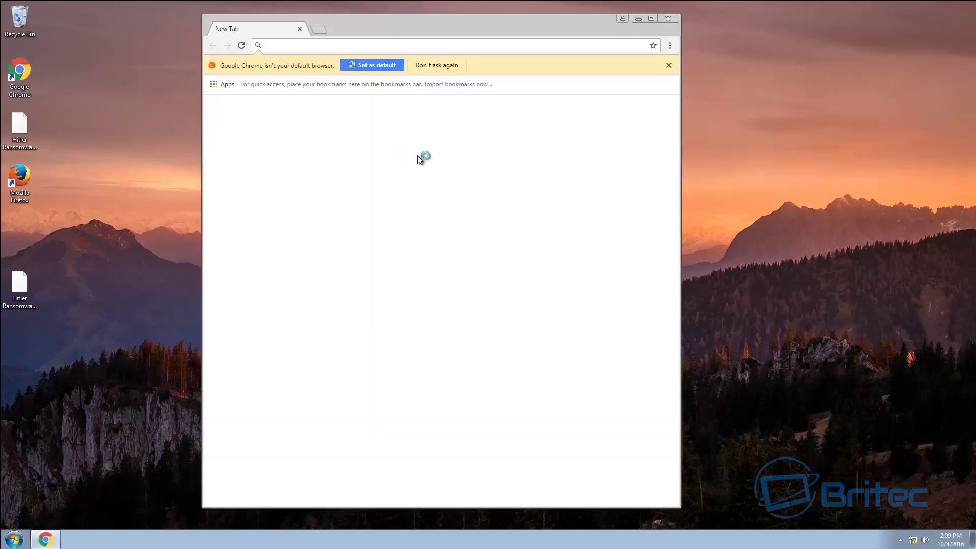
click(668, 19)
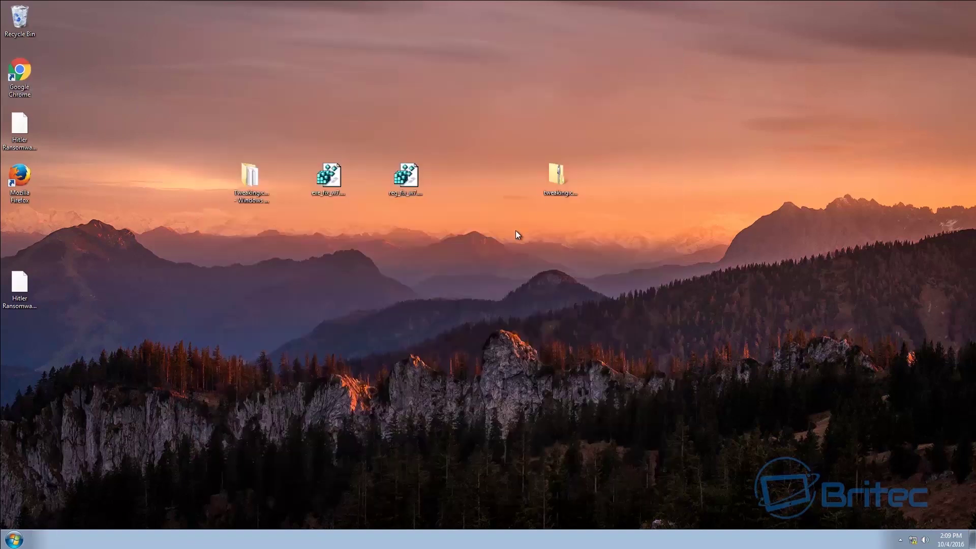
click(14, 539)
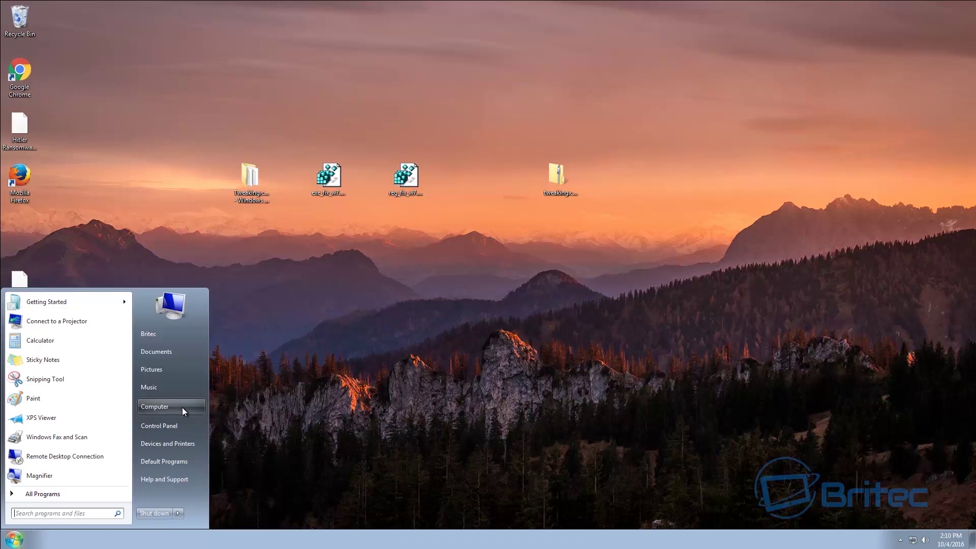
click(410, 374)
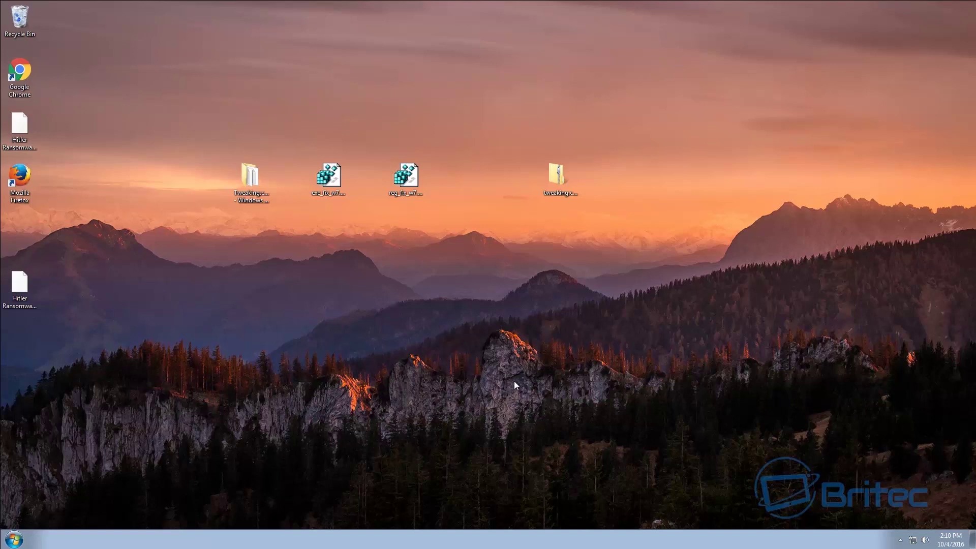
click(14, 540)
click(178, 371)
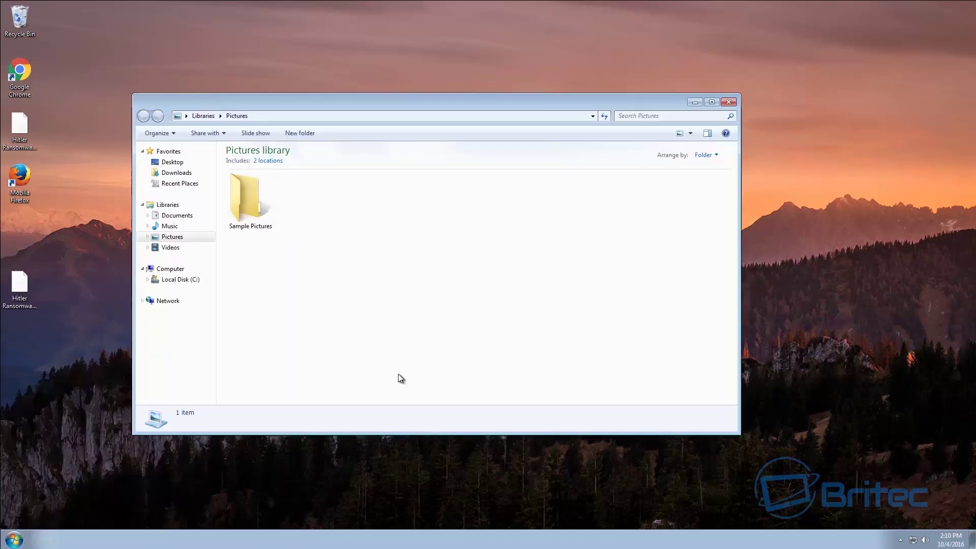
double_click(249, 205)
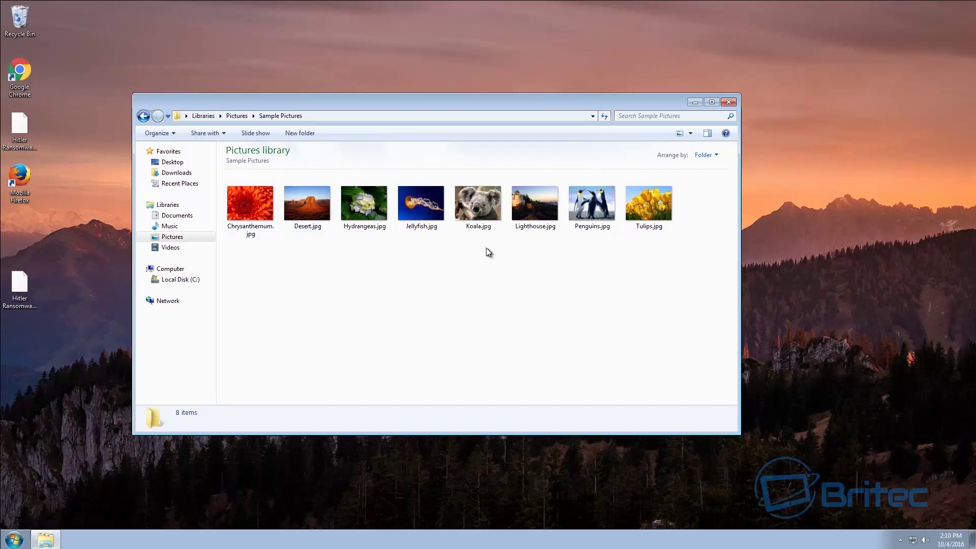
click(728, 102)
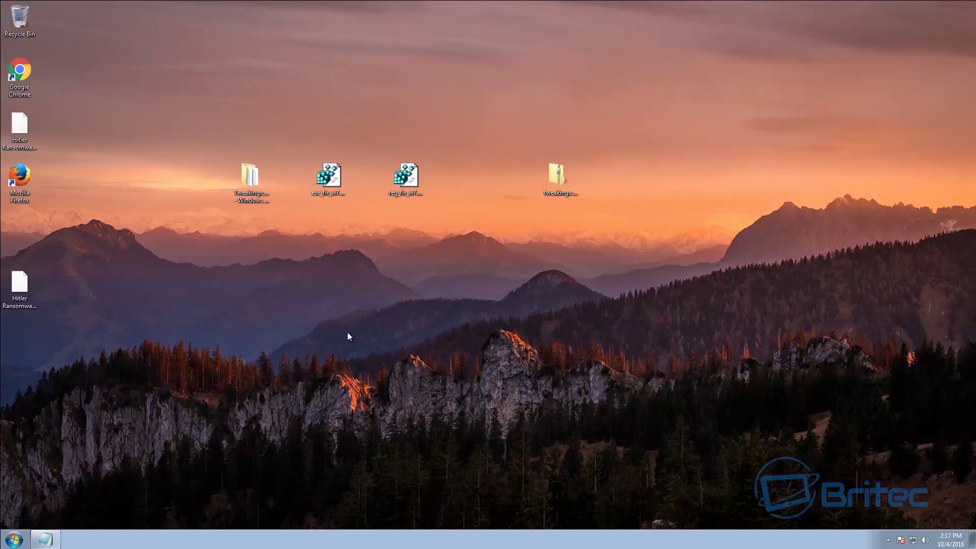
click(22, 537)
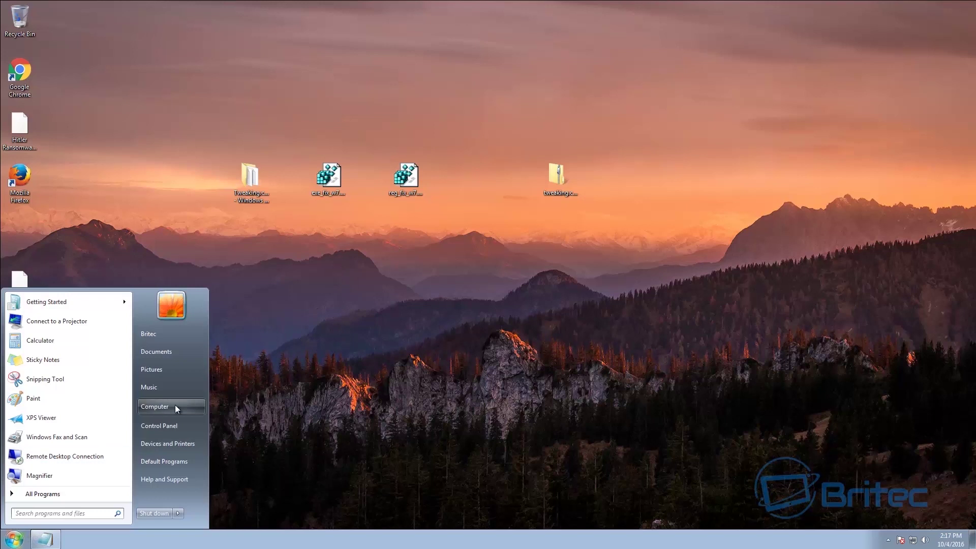
click(197, 408)
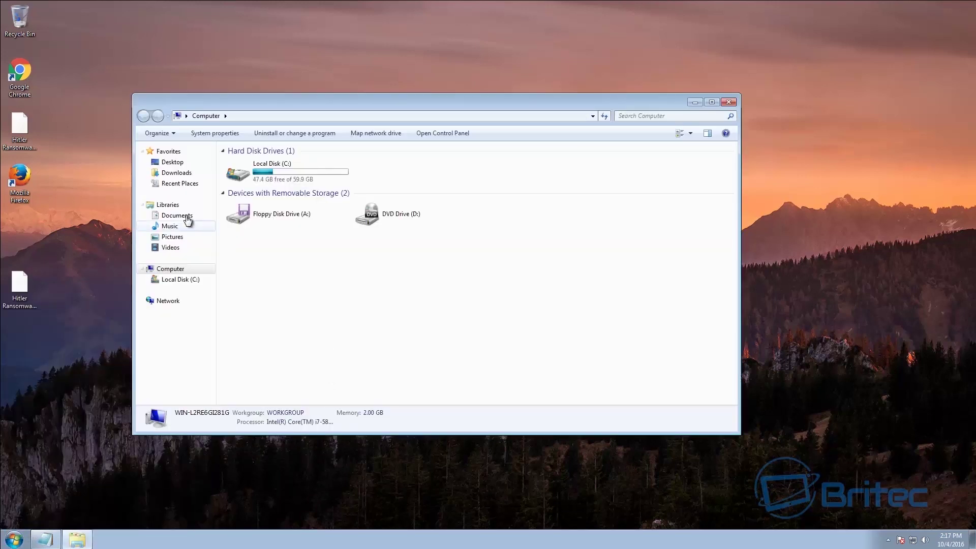
click(173, 237)
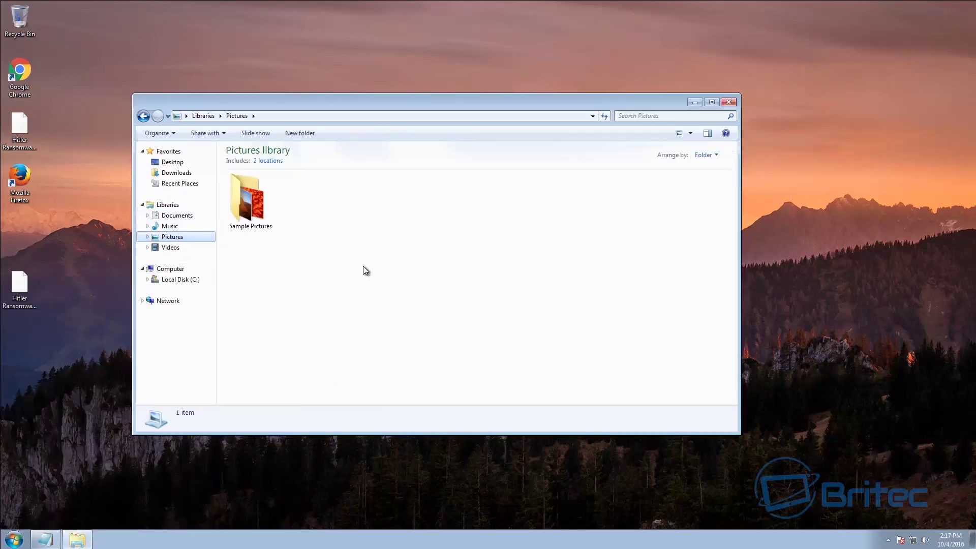
click(254, 215)
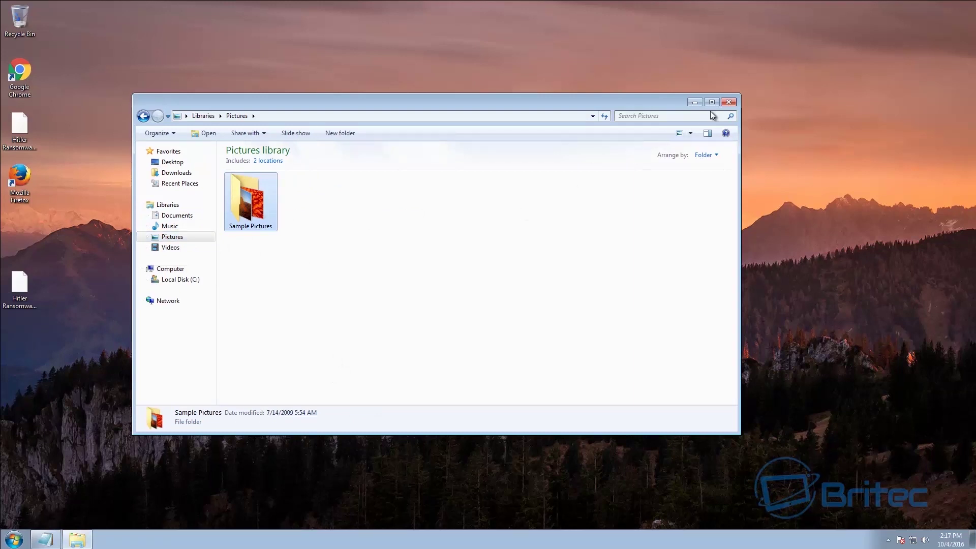
click(729, 102)
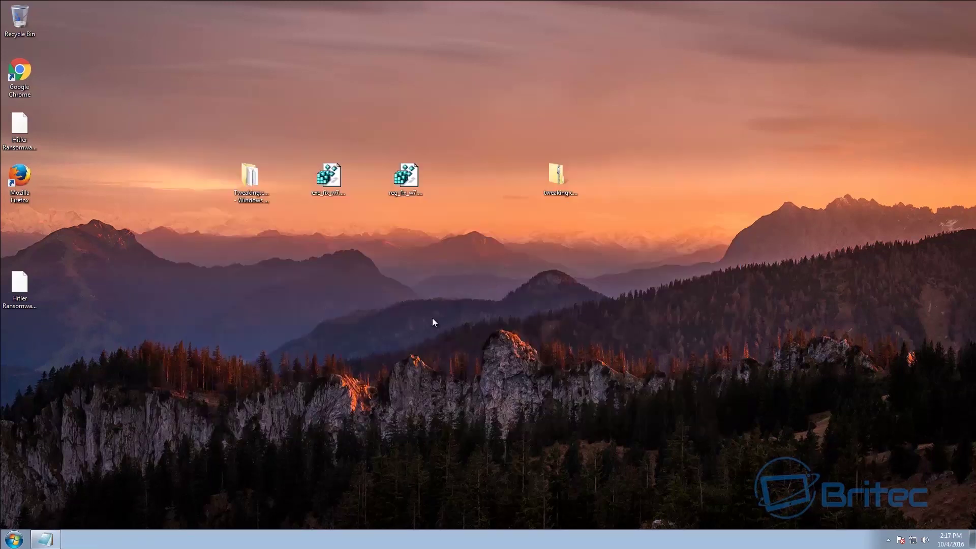